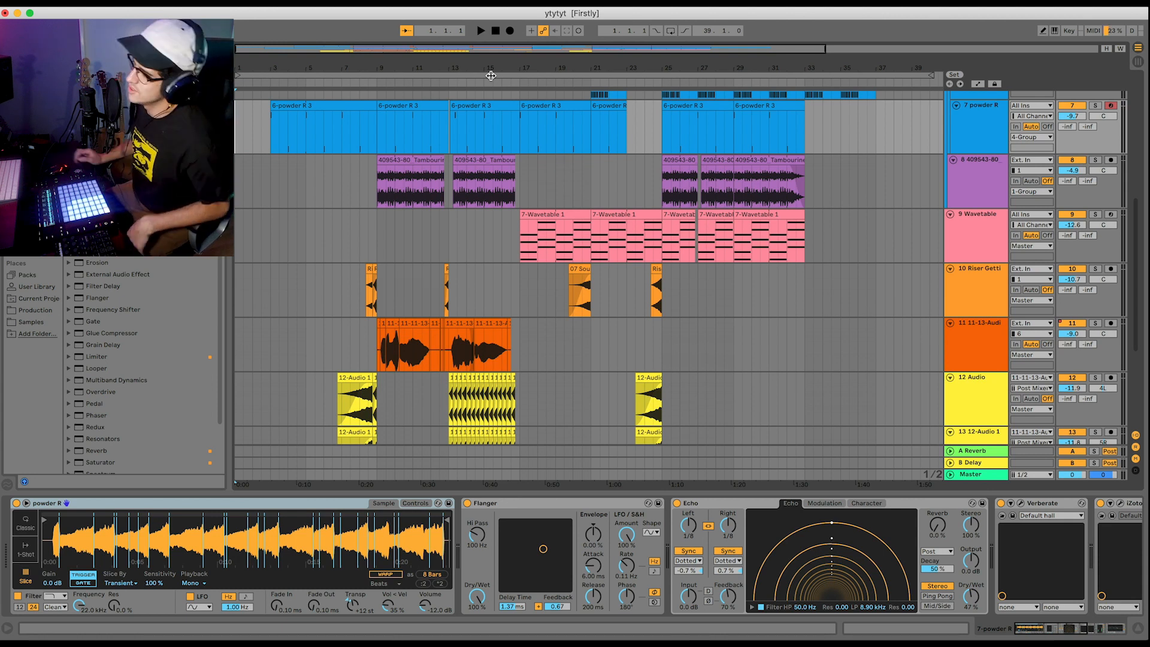
Solo the 5 powder track and play the arrangement from bar 1.
scroll(256, 258, up, 6)
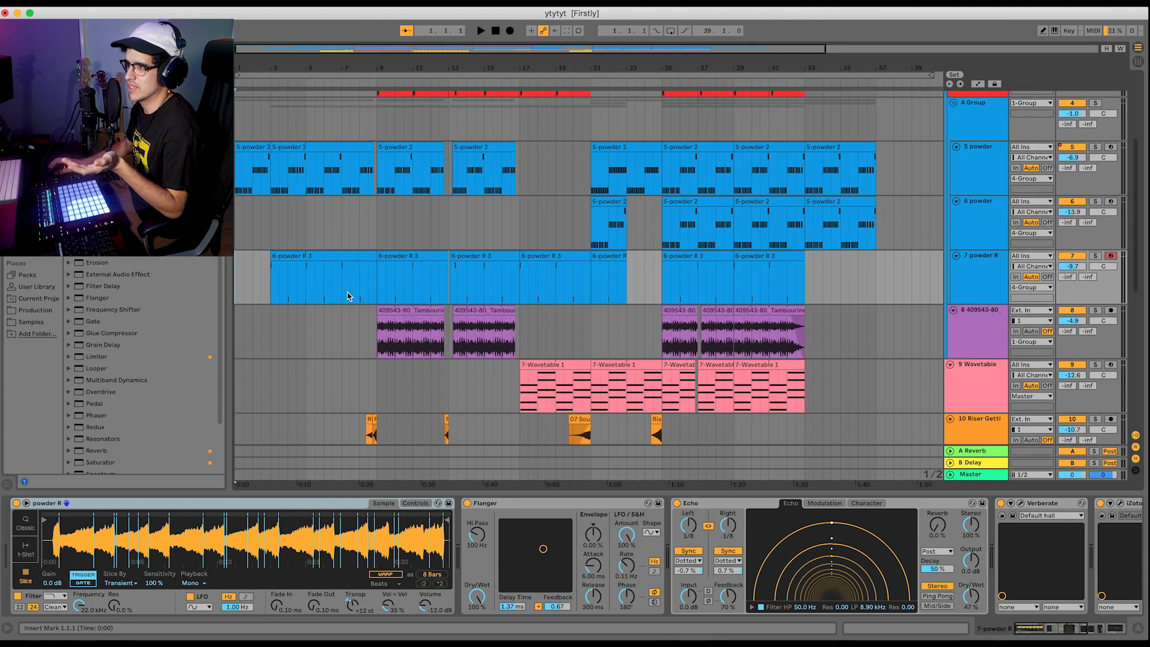
click(238, 241)
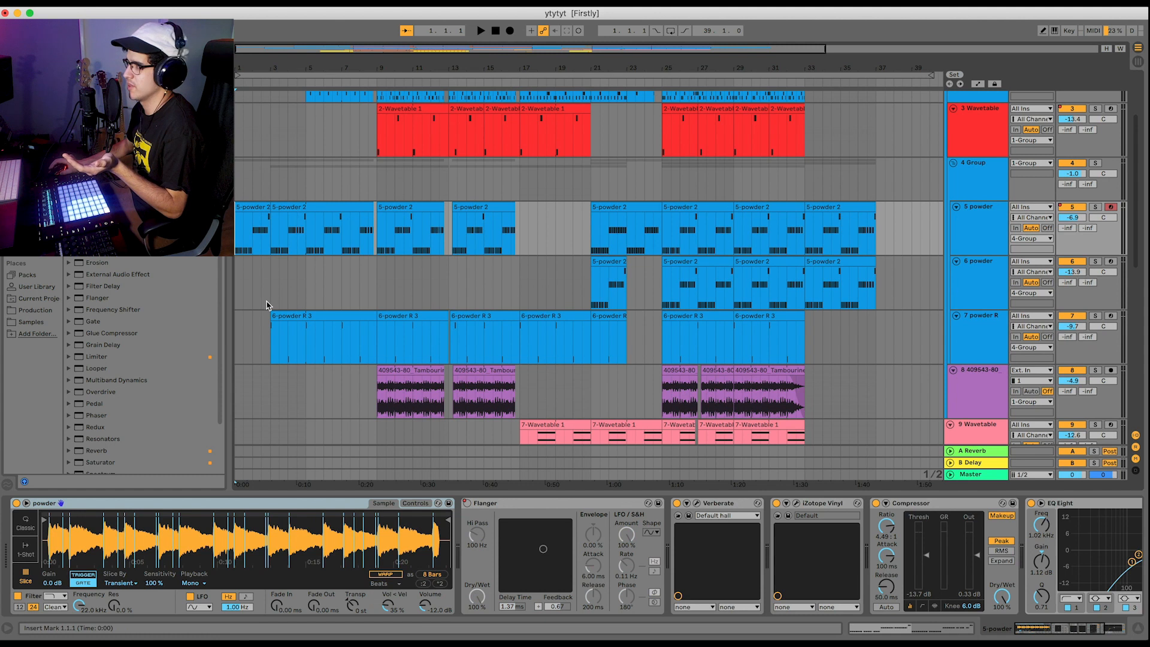
click(974, 231)
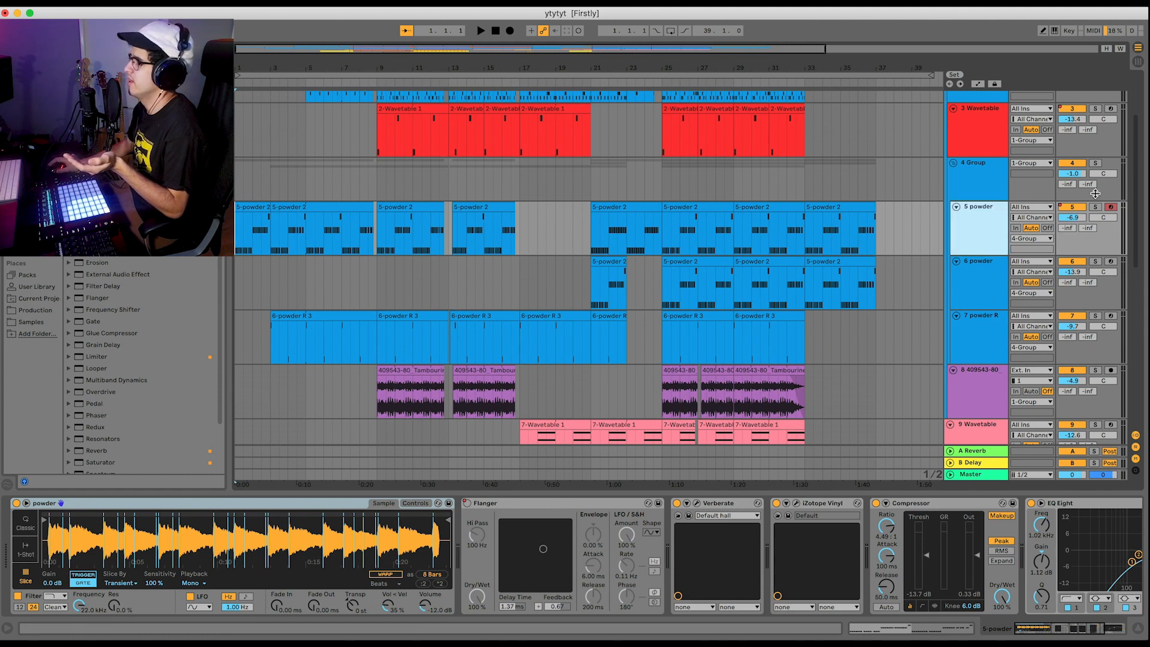
click(1097, 207)
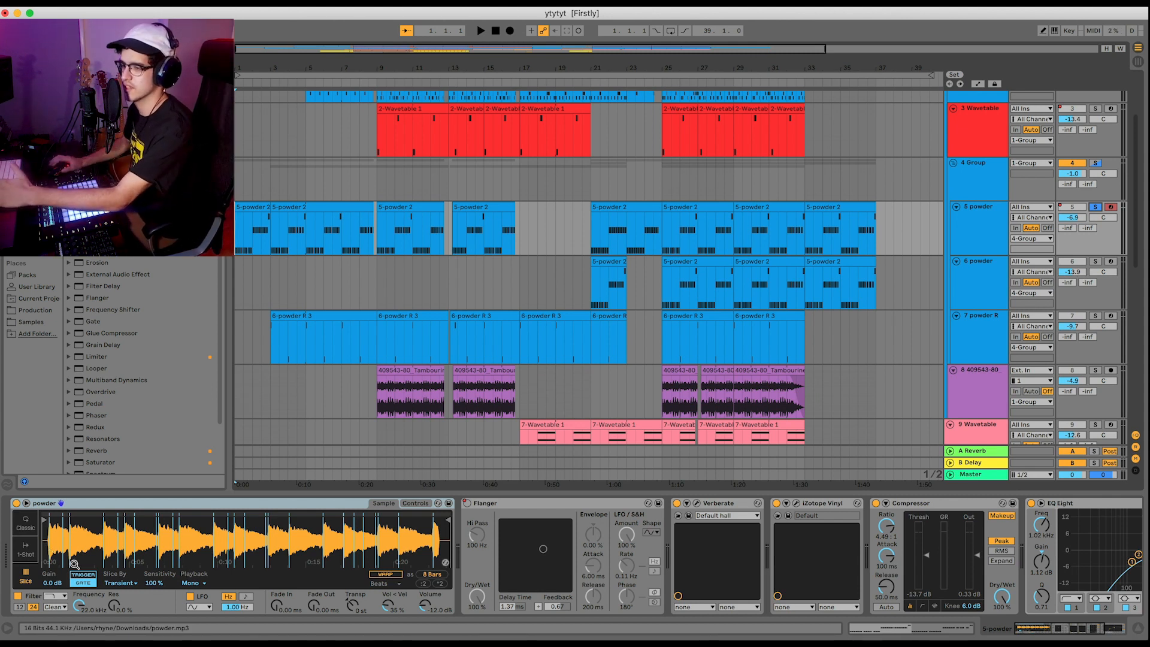
key(space)
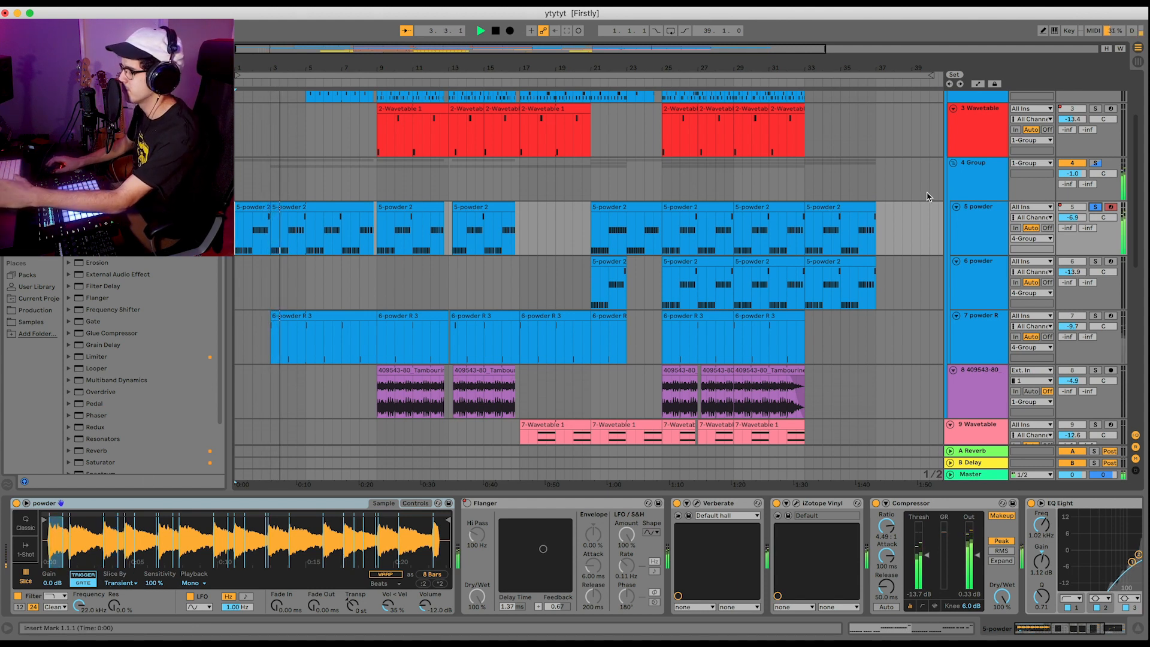
Solo the 2 Drum Rack track and examine the effects on the 5 powder and 1 Group tracks during playback.
scroll(919, 283, up, 4)
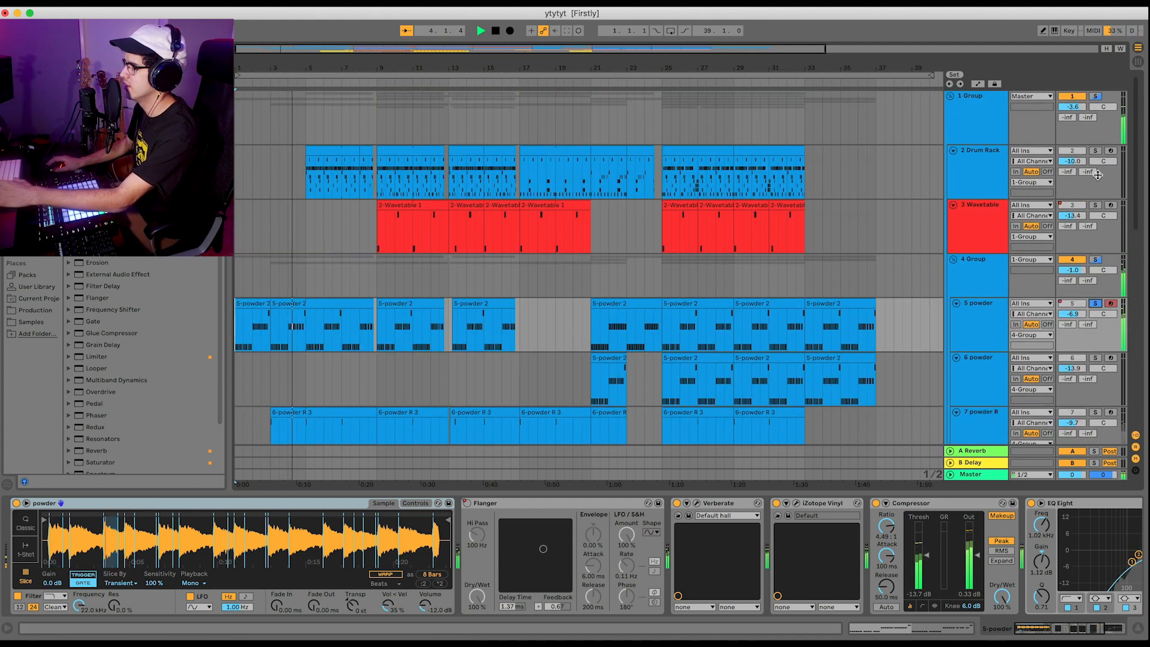
click(1096, 151)
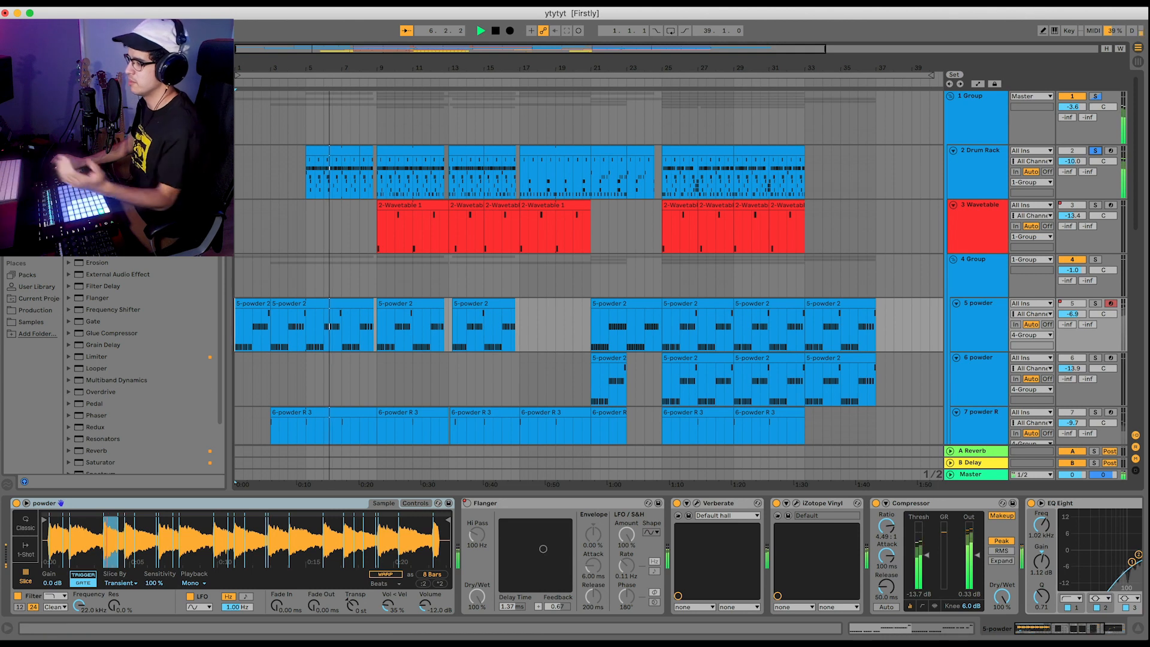
click(1058, 630)
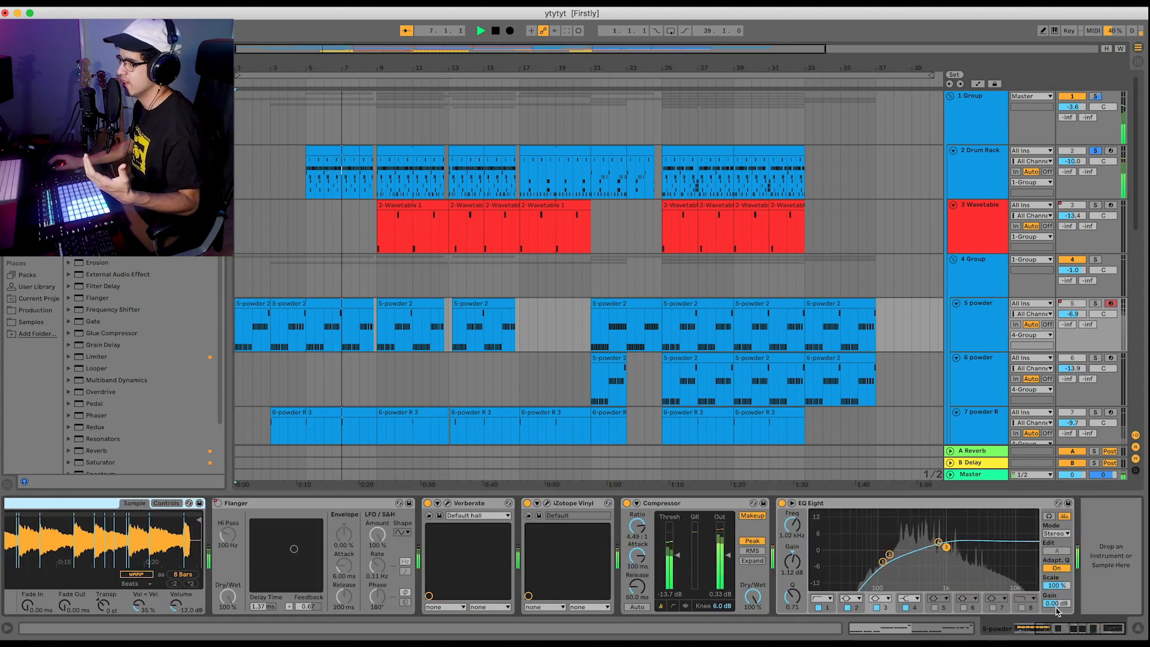
click(989, 111)
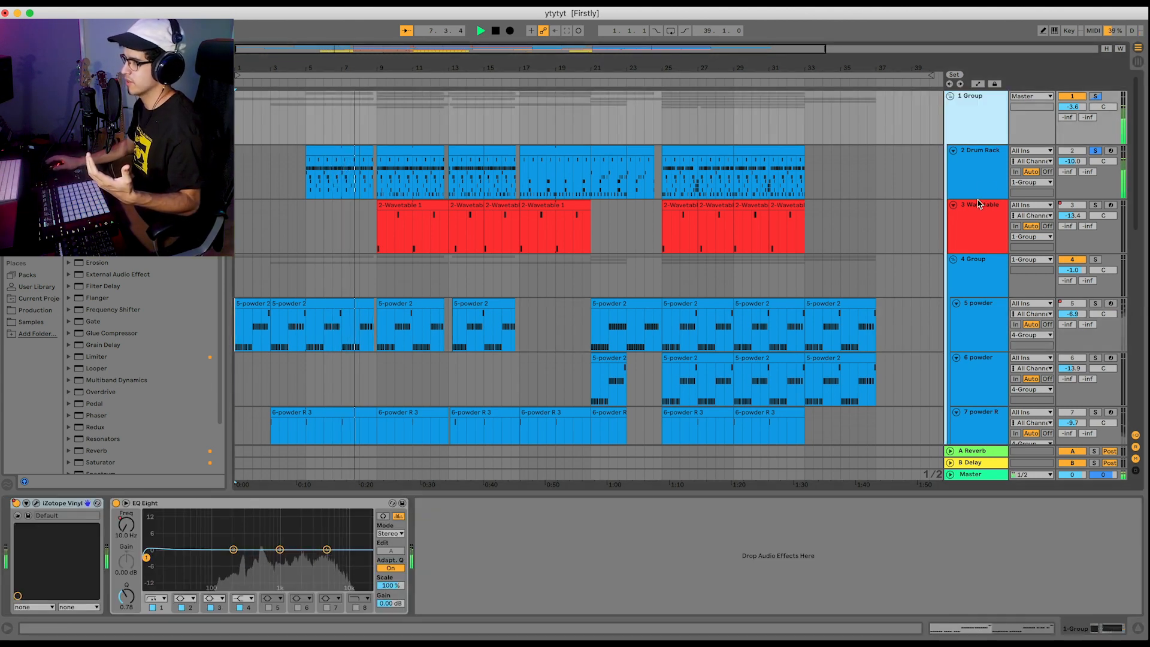
click(1014, 172)
click(1015, 176)
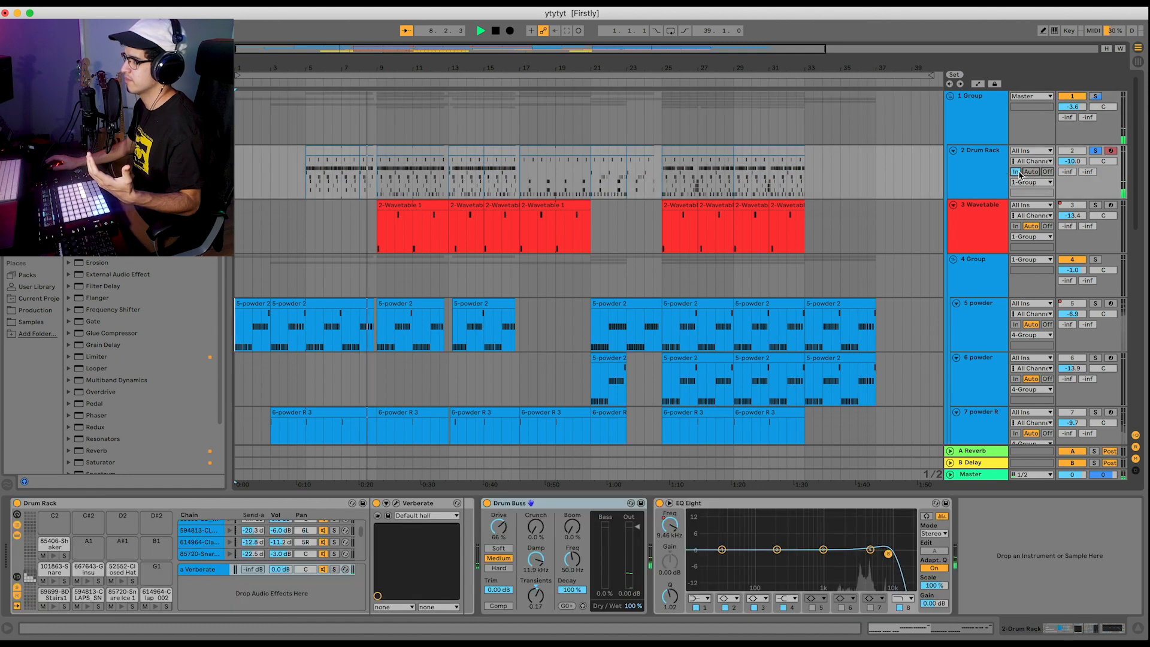
click(1016, 173)
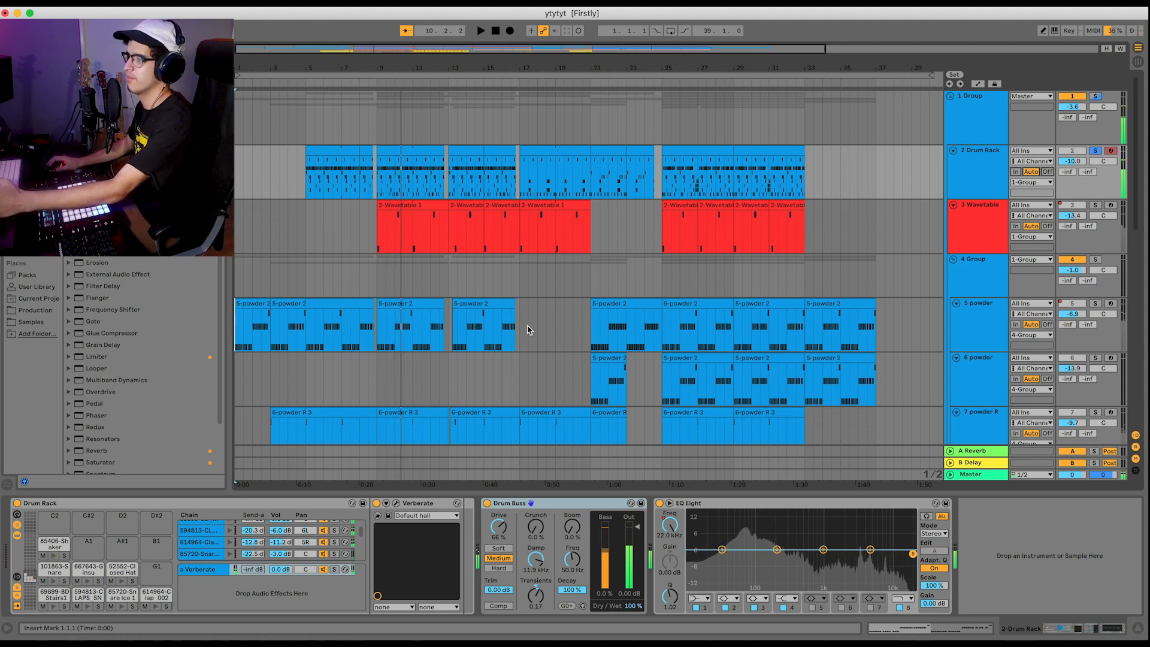
Place the insert marker at bar 9 on the Drum Rack track and audition its kick, clap and snare pads.
click(376, 187)
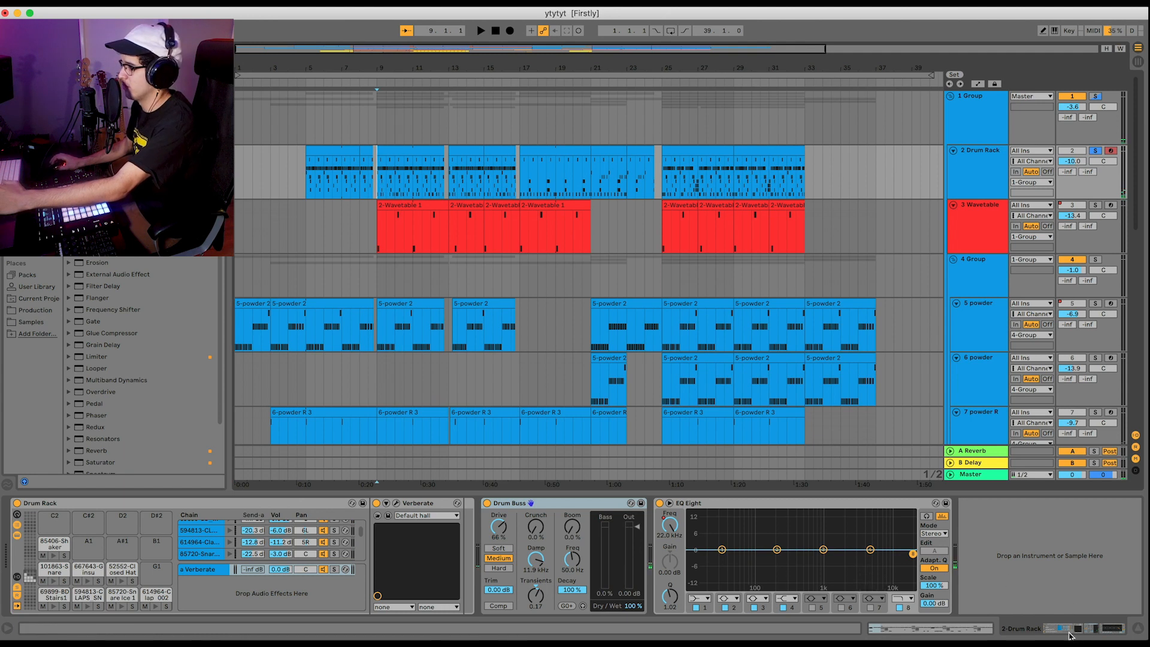
click(54, 607)
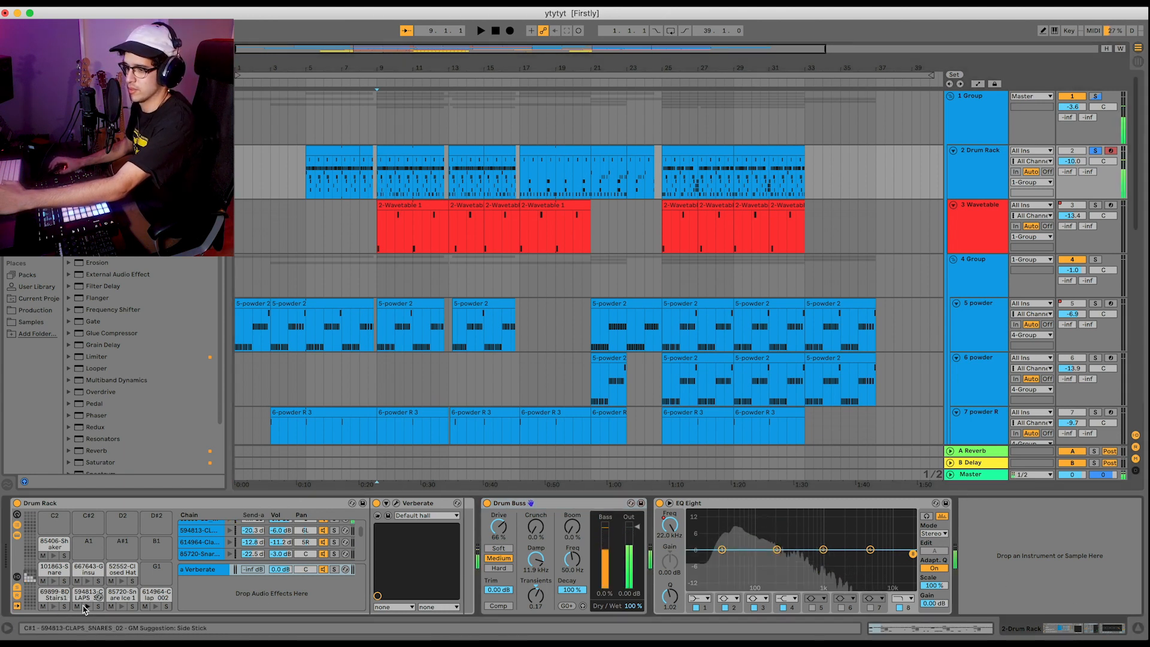
click(88, 607)
click(121, 607)
click(155, 607)
click(121, 608)
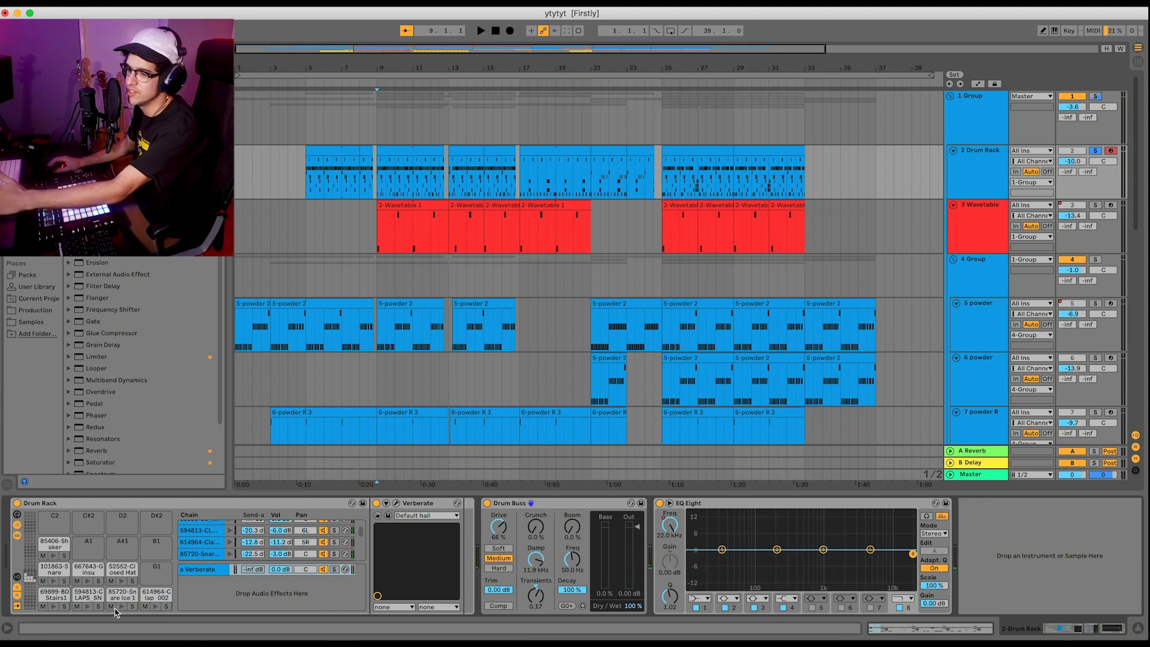
click(54, 607)
click(54, 607)
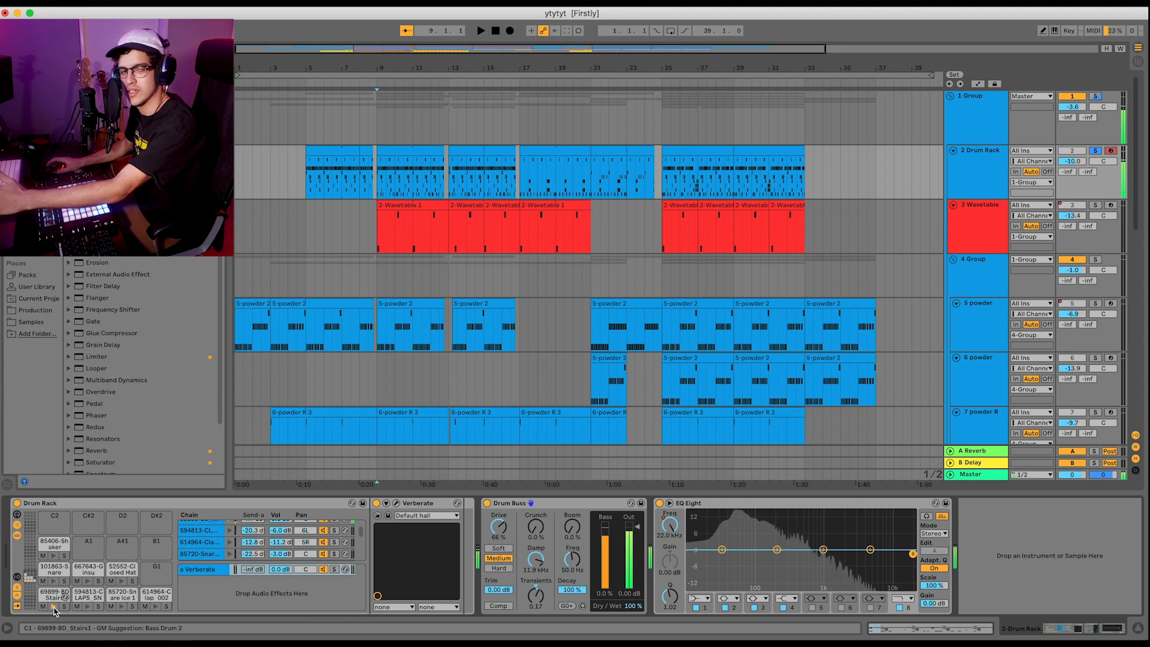
Play the drums from bar 9 and inspect the Drum Buss and the Verberate plug-in settings.
click(539, 512)
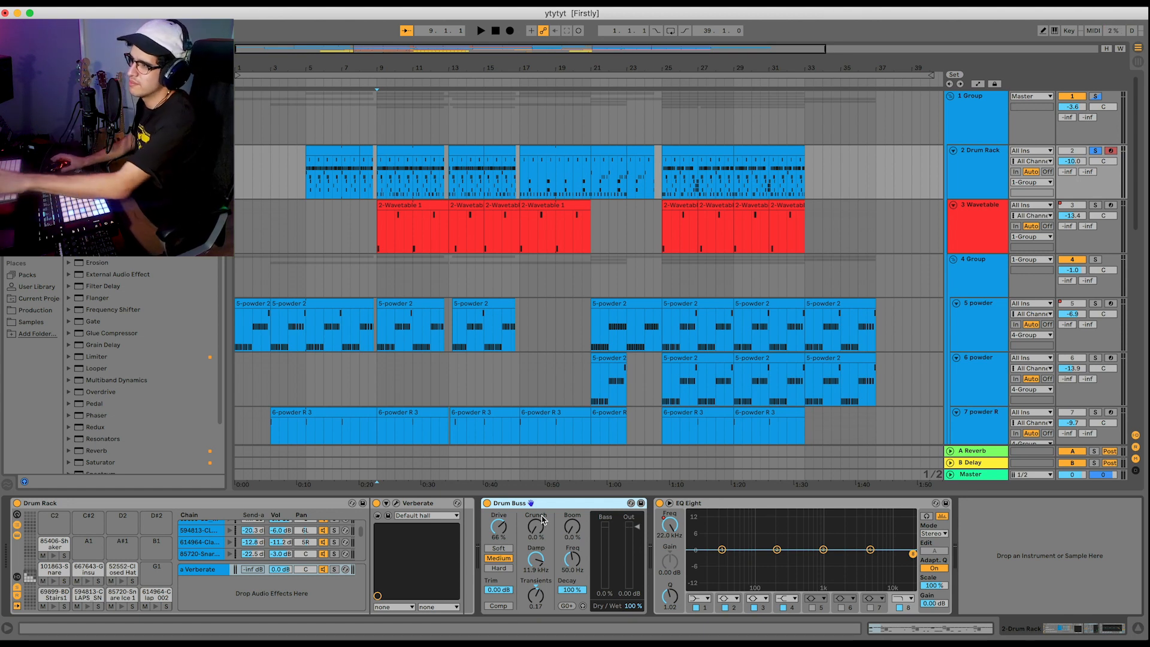
key(space)
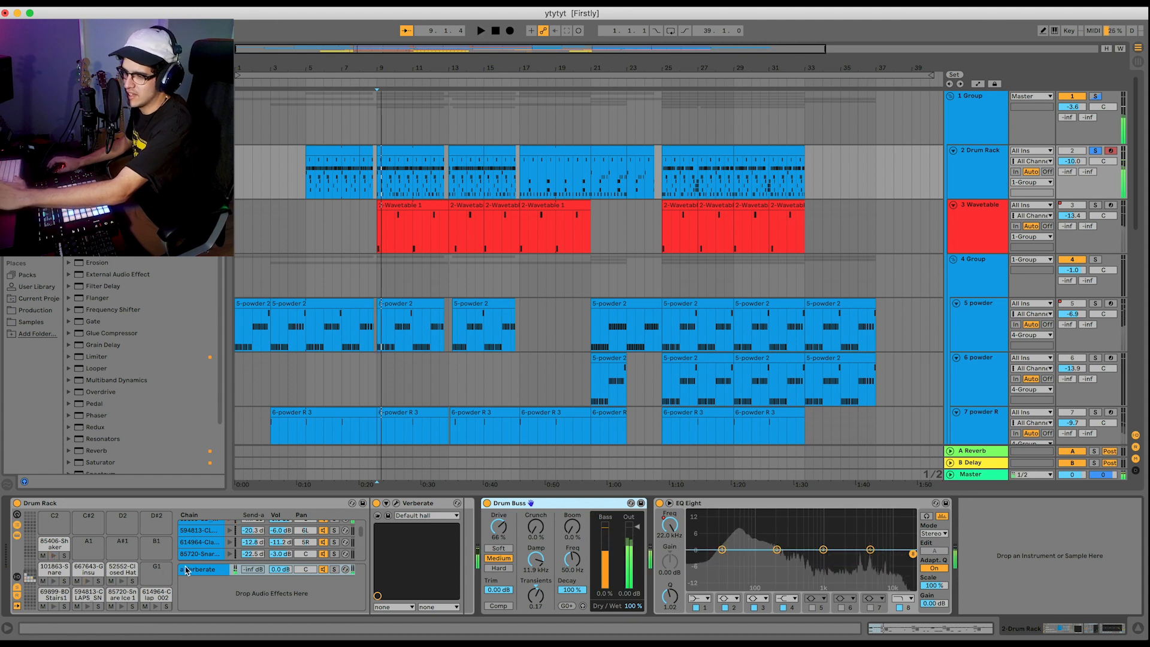
click(186, 570)
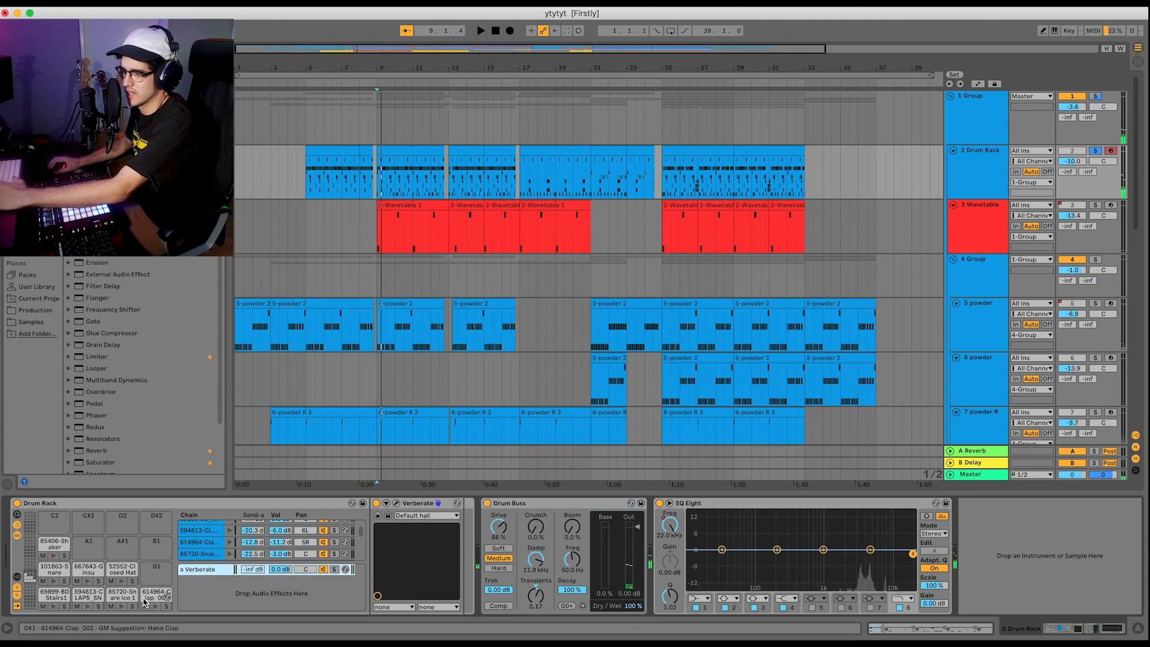
click(408, 505)
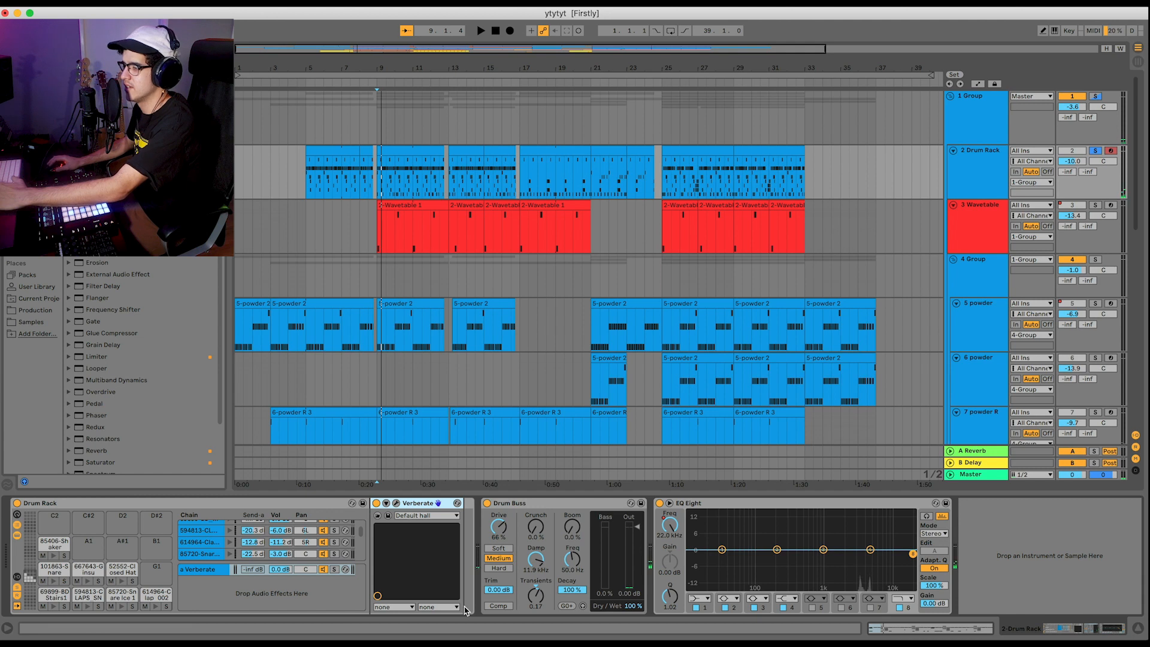
click(396, 504)
drag(435, 94, 647, 201)
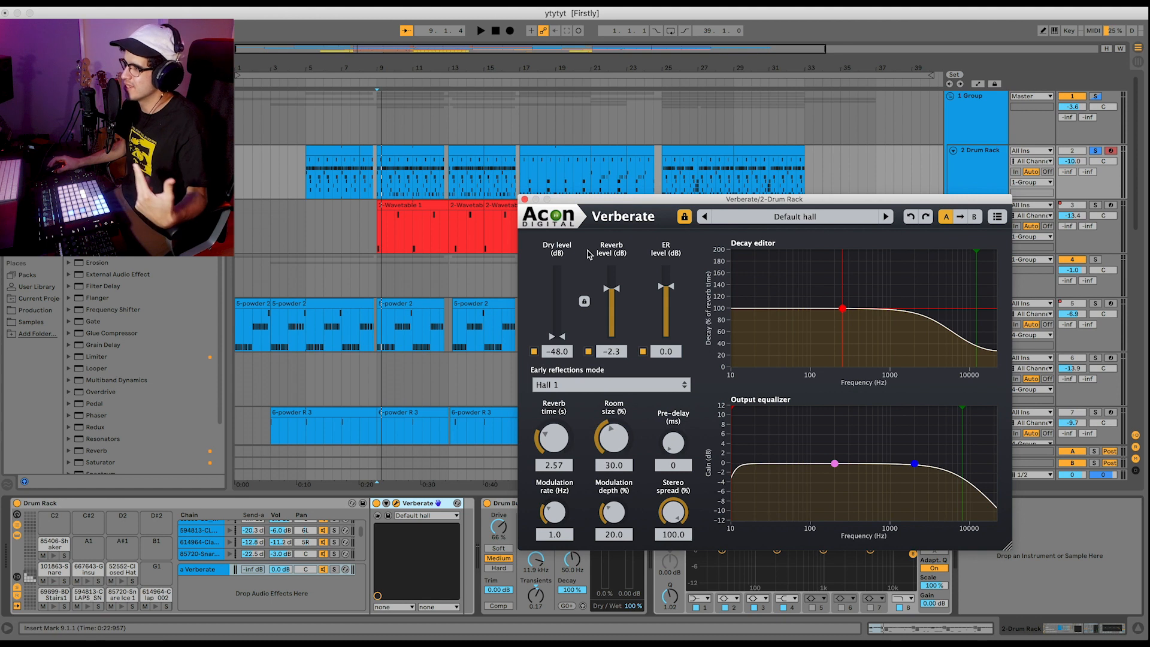
click(526, 200)
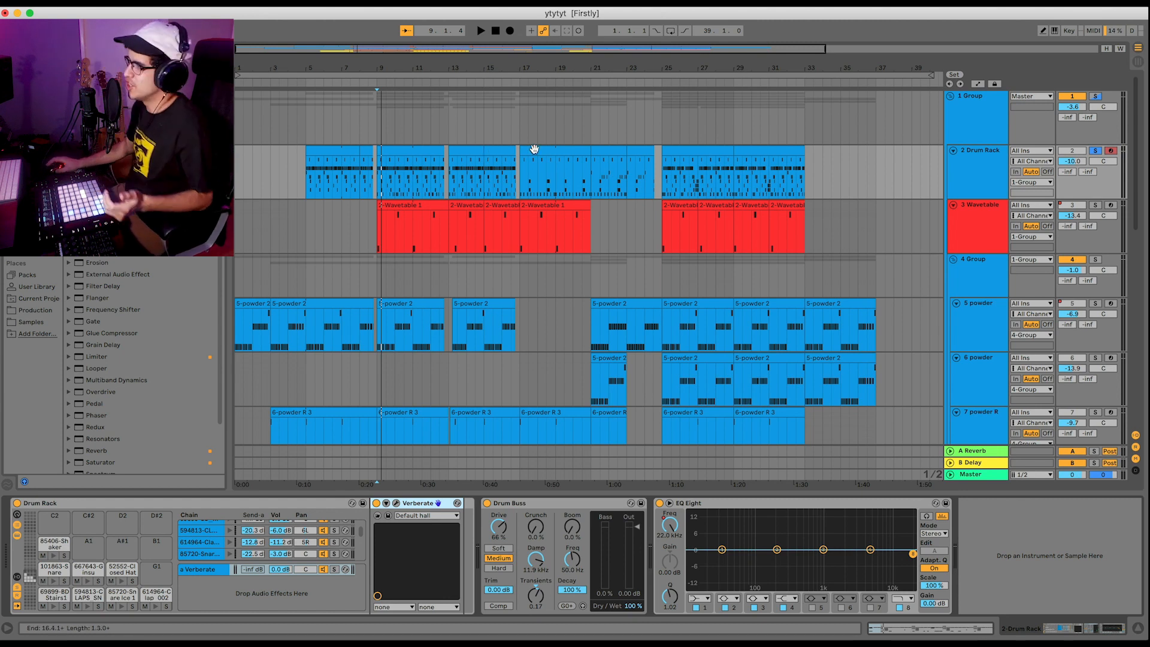
Select the 3 Wavetable track and bring the start of its device chain into view for inspection.
scroll(400, 315, down, 6)
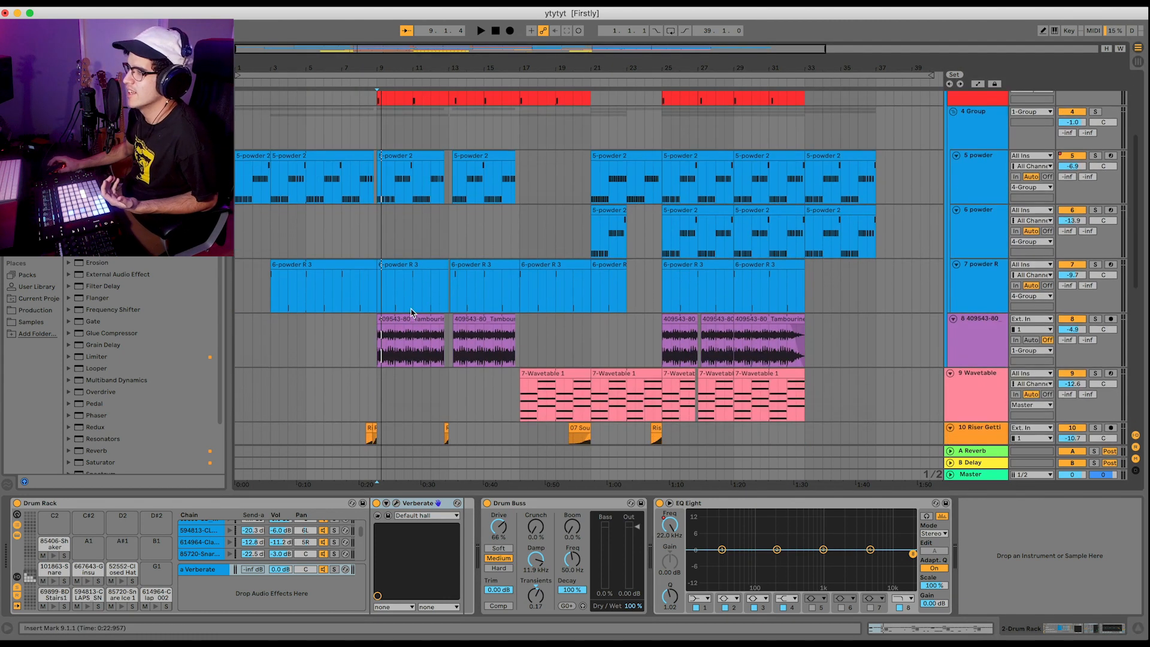
scroll(400, 315, up, 6)
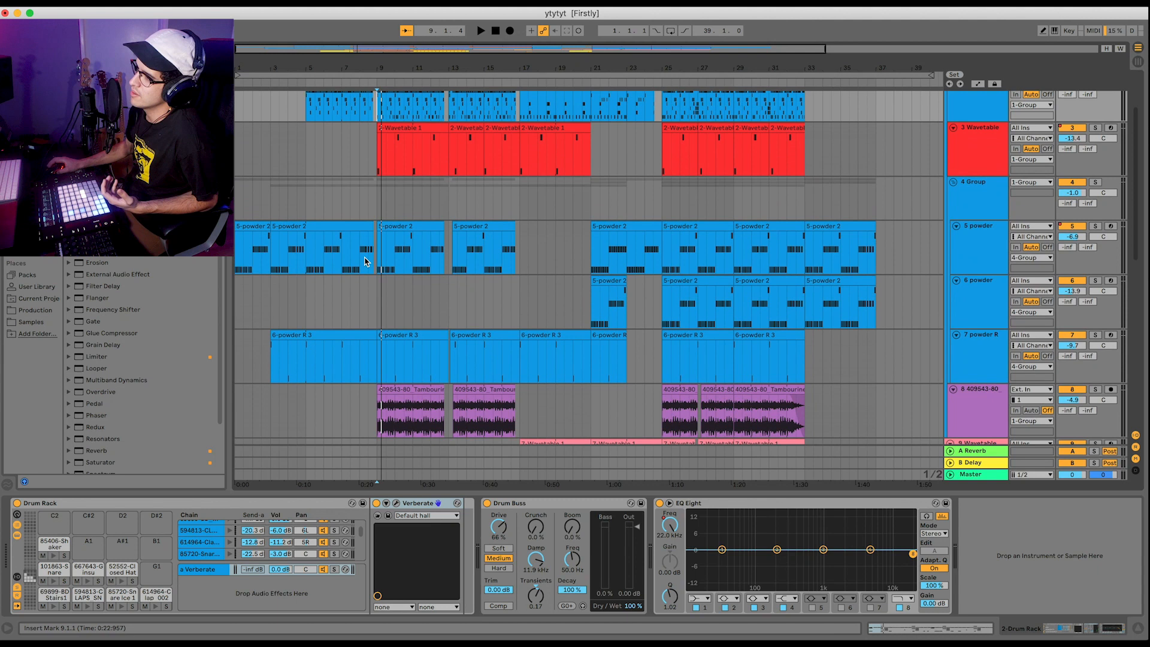
click(1045, 212)
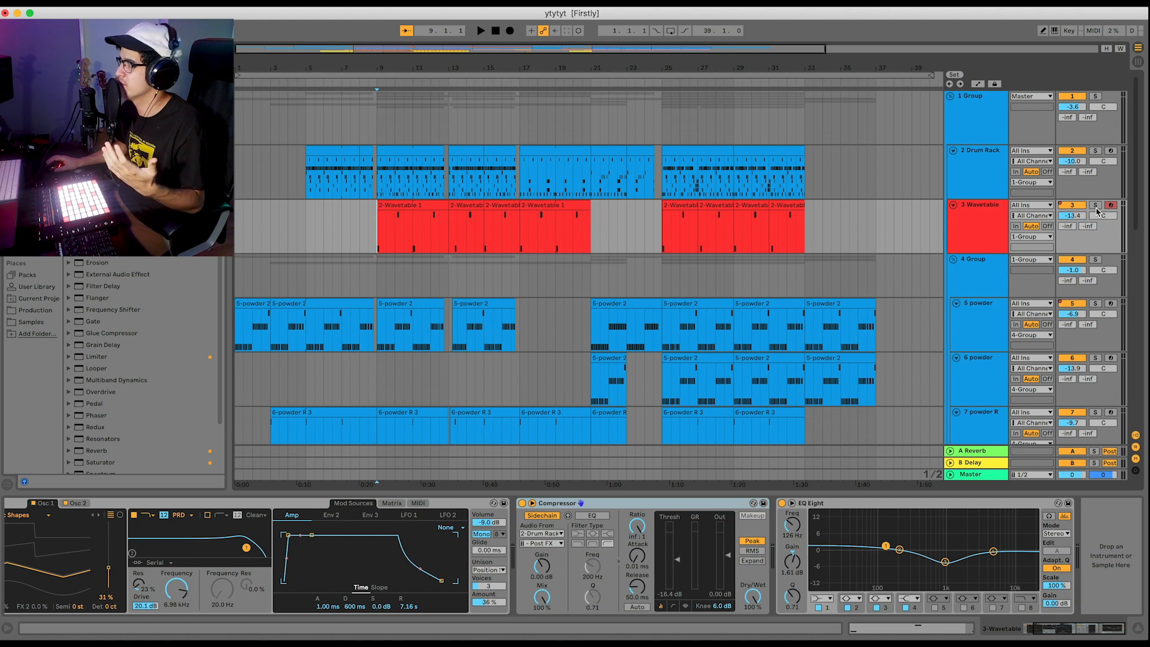
drag(1065, 627, 985, 620)
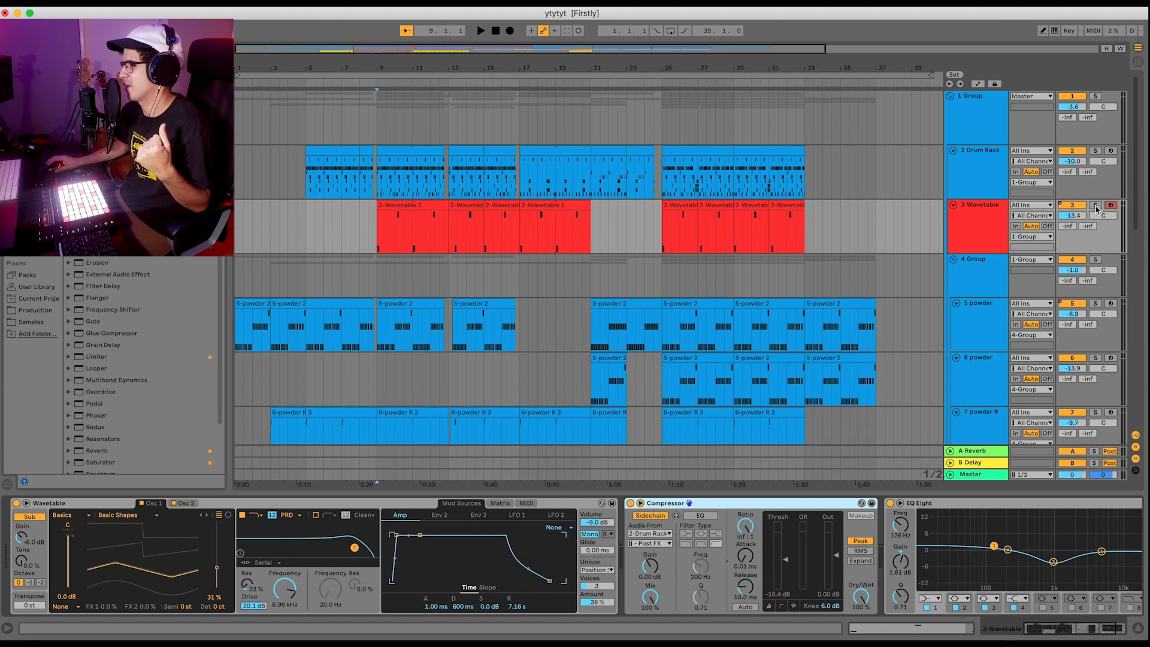
Solo the 3 Wavetable track during playback from bar 9 and compare its Osc 2 and Osc 1 settings.
click(1096, 205)
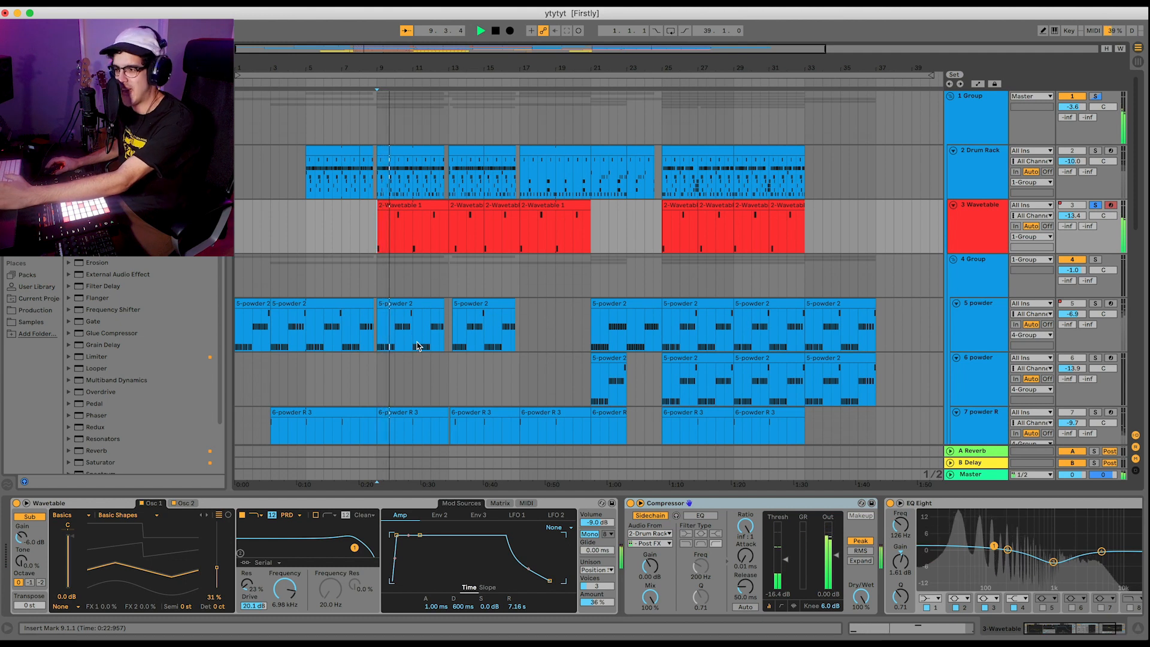
click(184, 503)
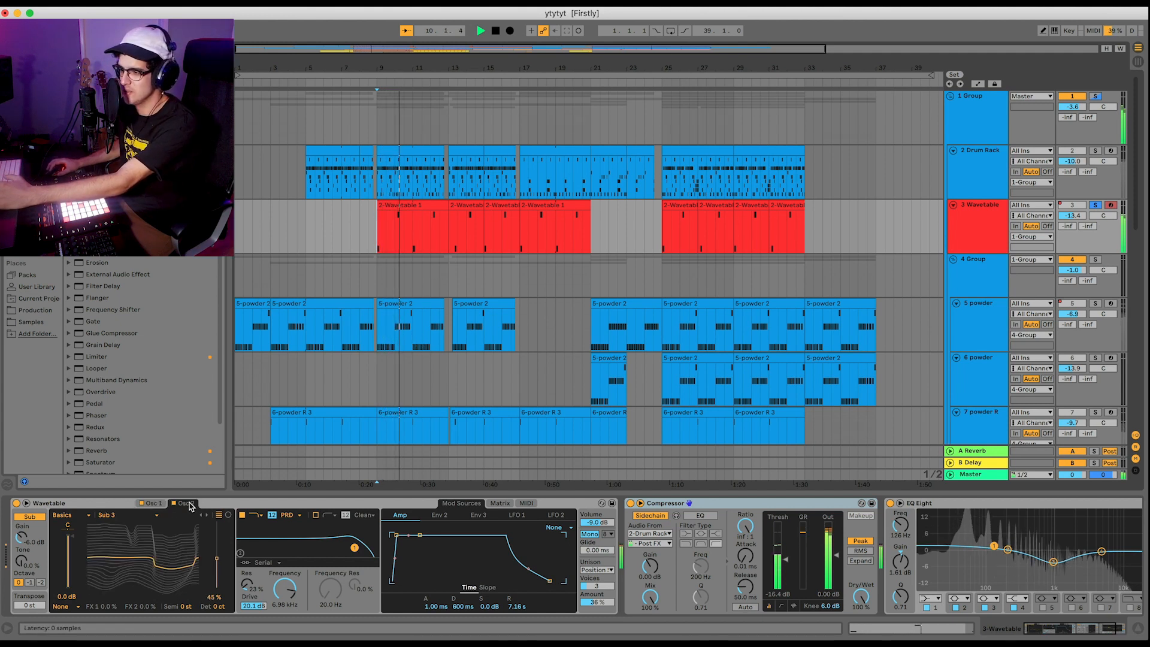
click(155, 504)
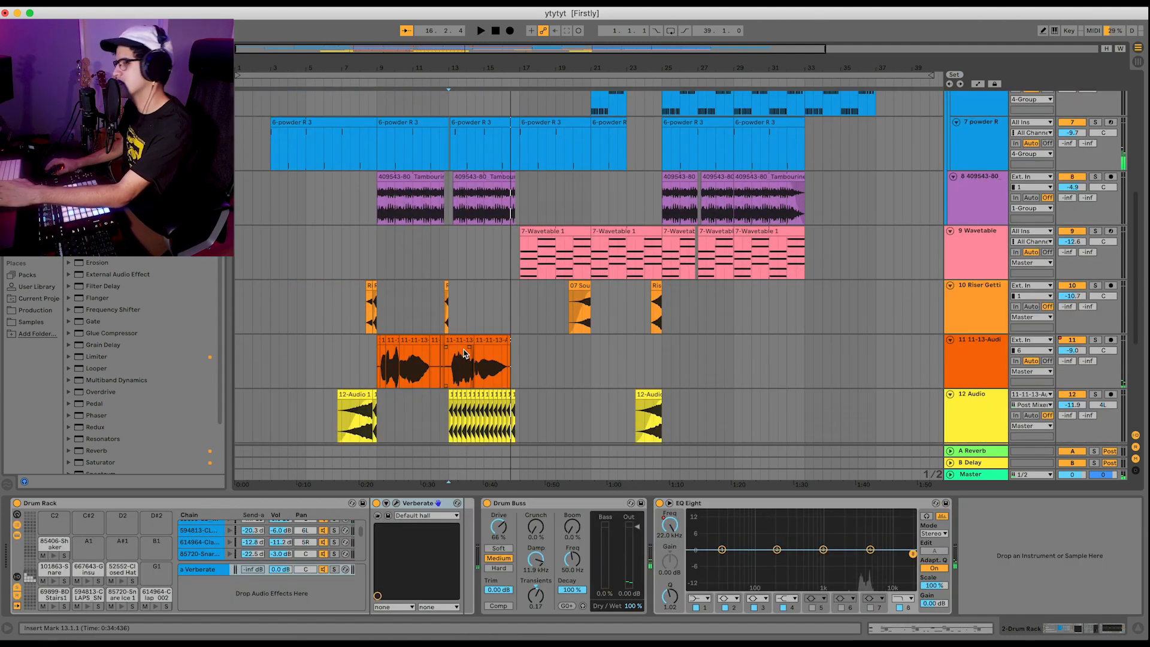
Select the orange audio track 11 at bar 9 and solo it.
scroll(465, 354, down, 5)
scroll(429, 337, up, 5)
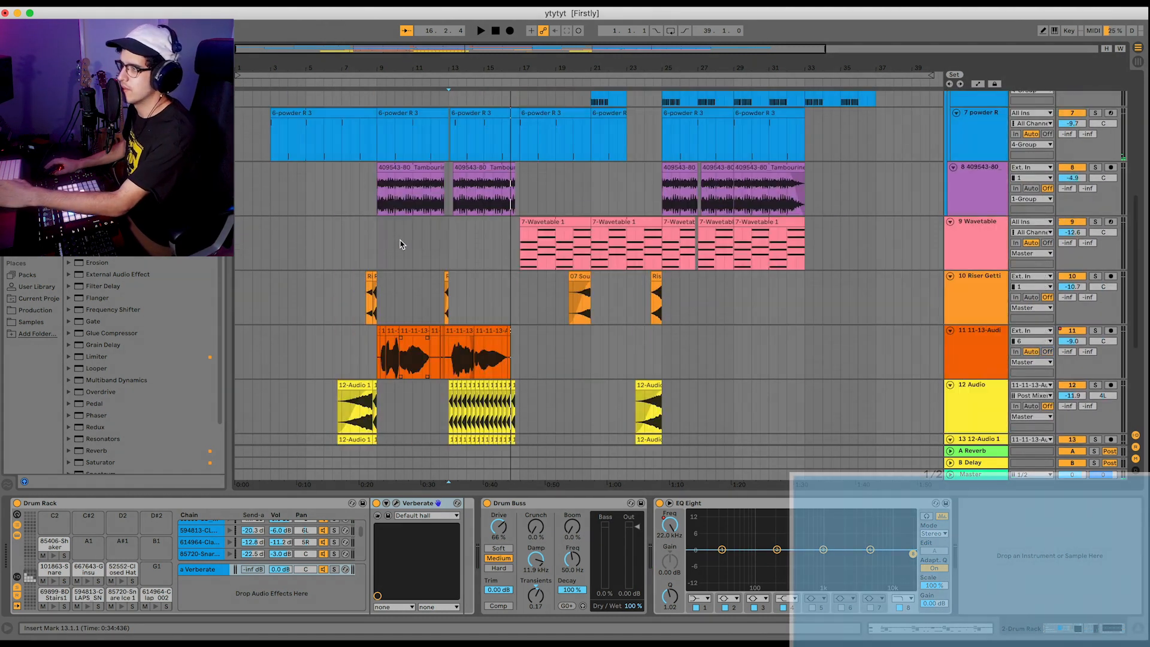
click(412, 370)
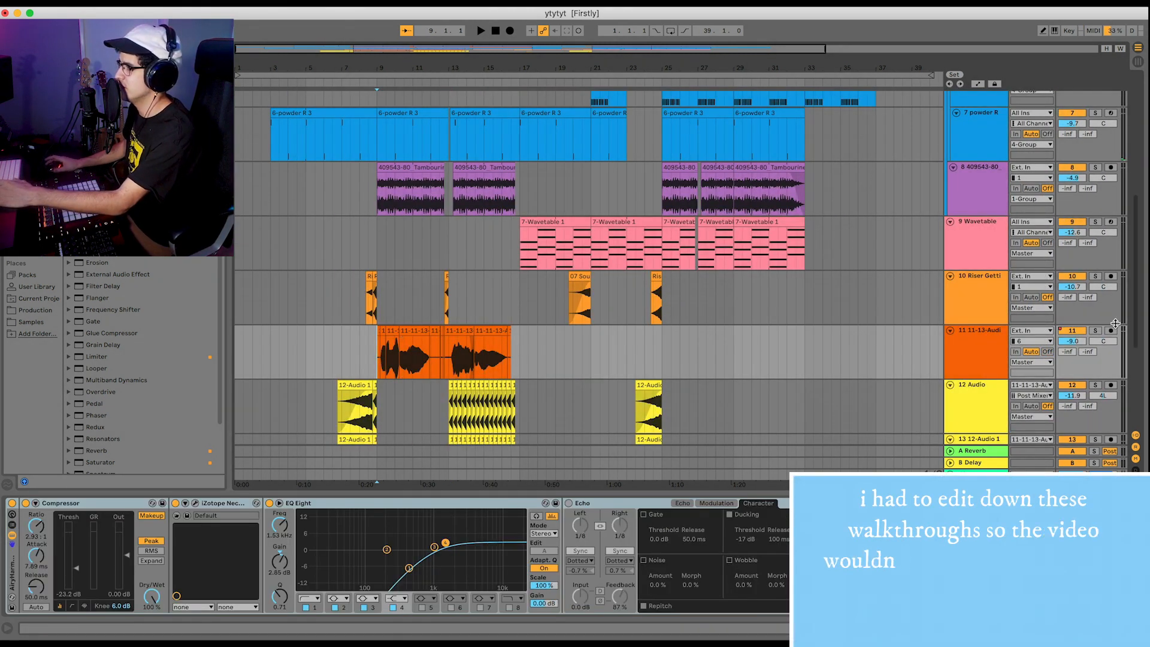
click(1097, 331)
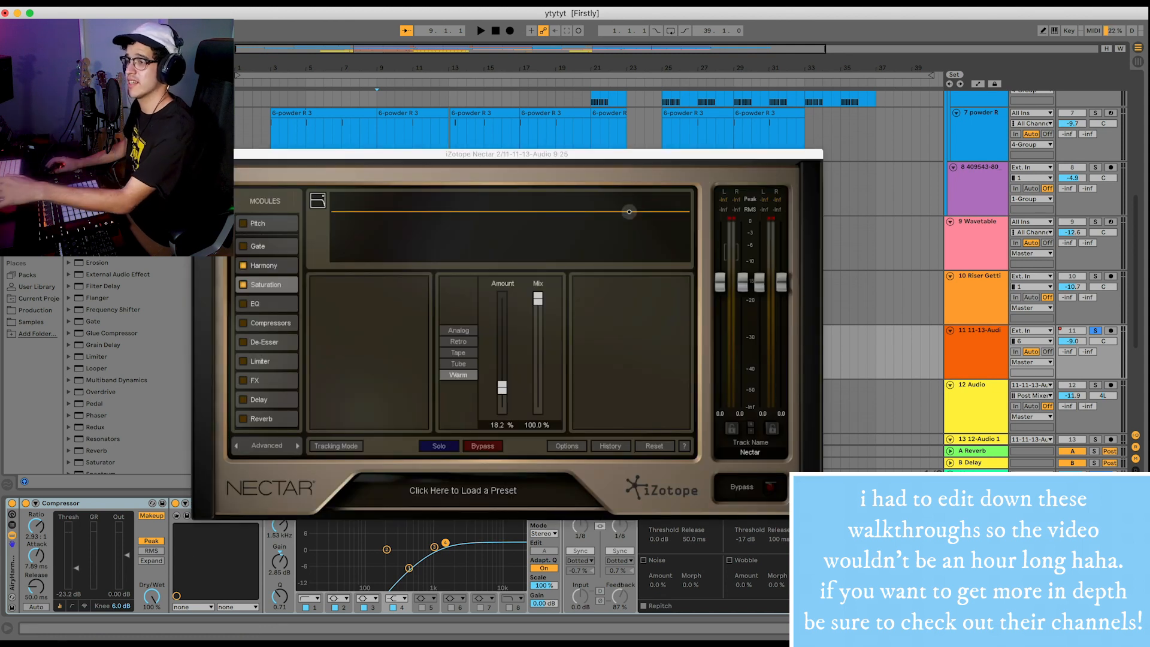
Review the Harmony and Saturation modules in iZotope Nectar 2 and close the plug-in window.
click(261, 270)
click(262, 286)
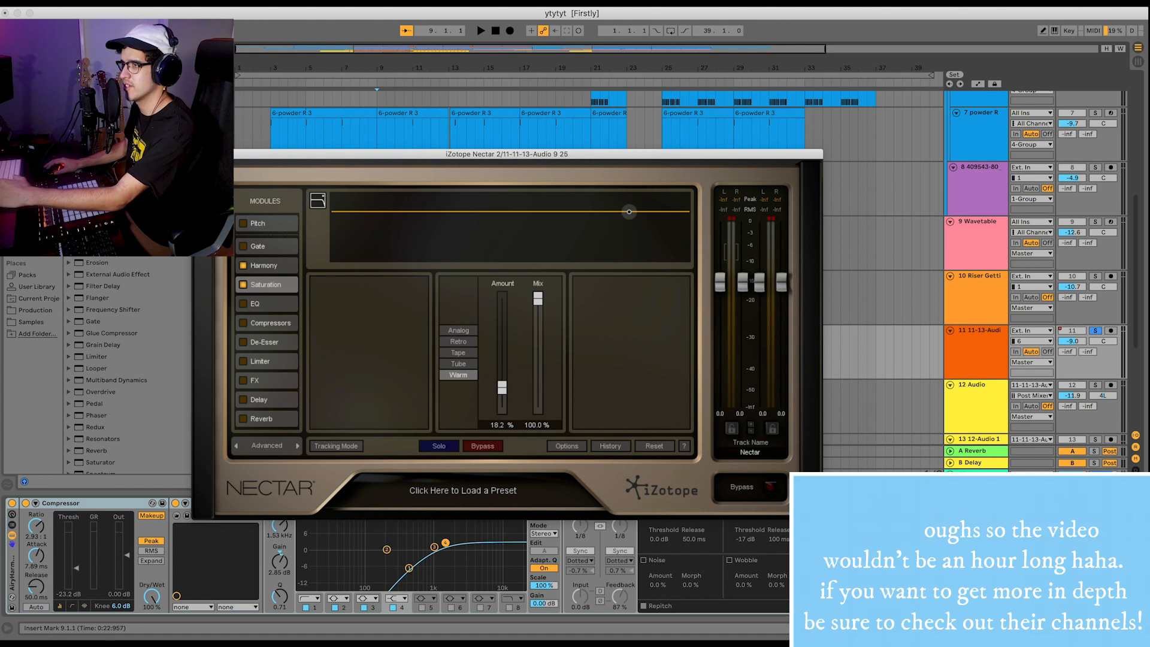
click(198, 154)
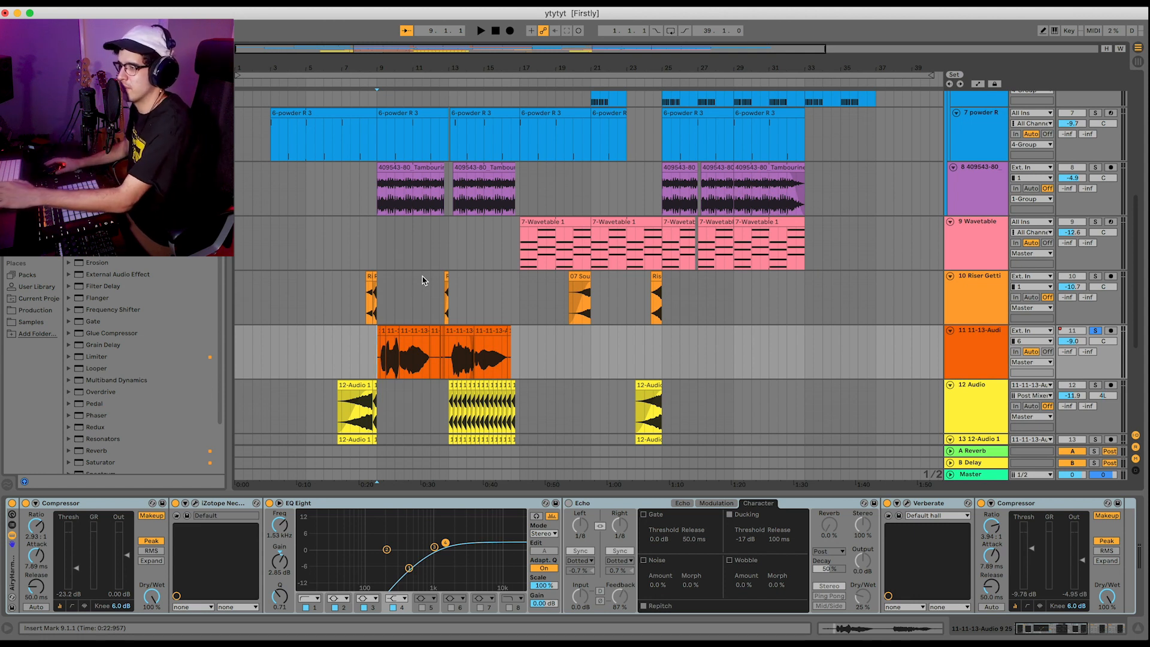
Play the arrangement from bar 9 while examining the sidechained compressors on audio track 11, and stop playback.
key(space)
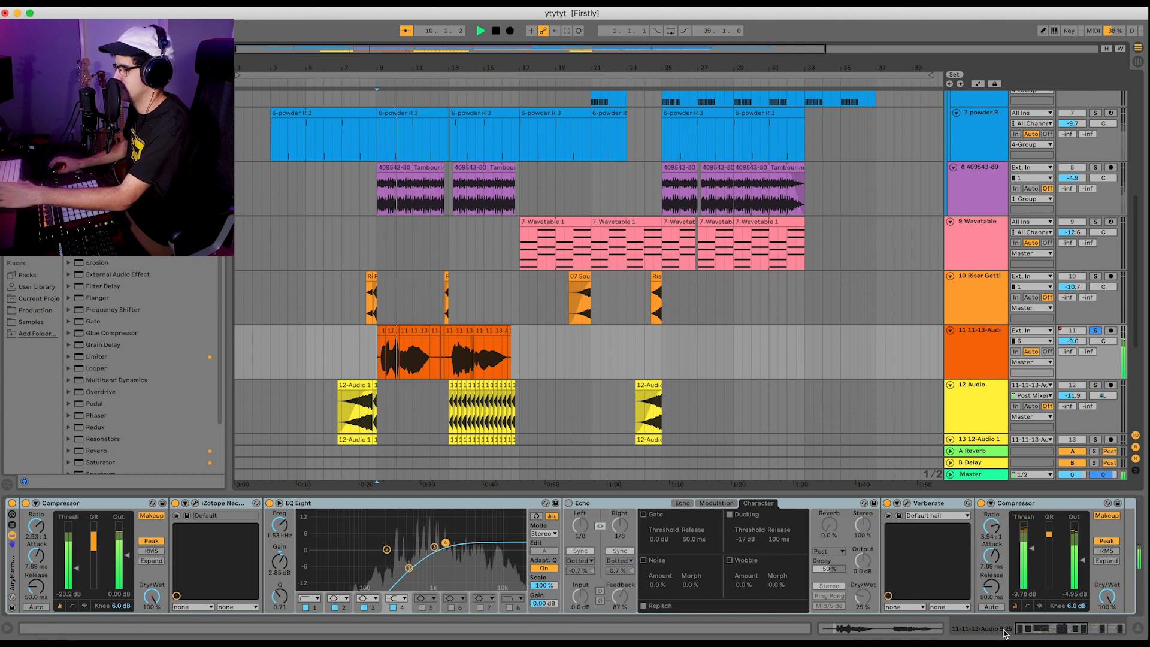
drag(1054, 632, 1112, 634)
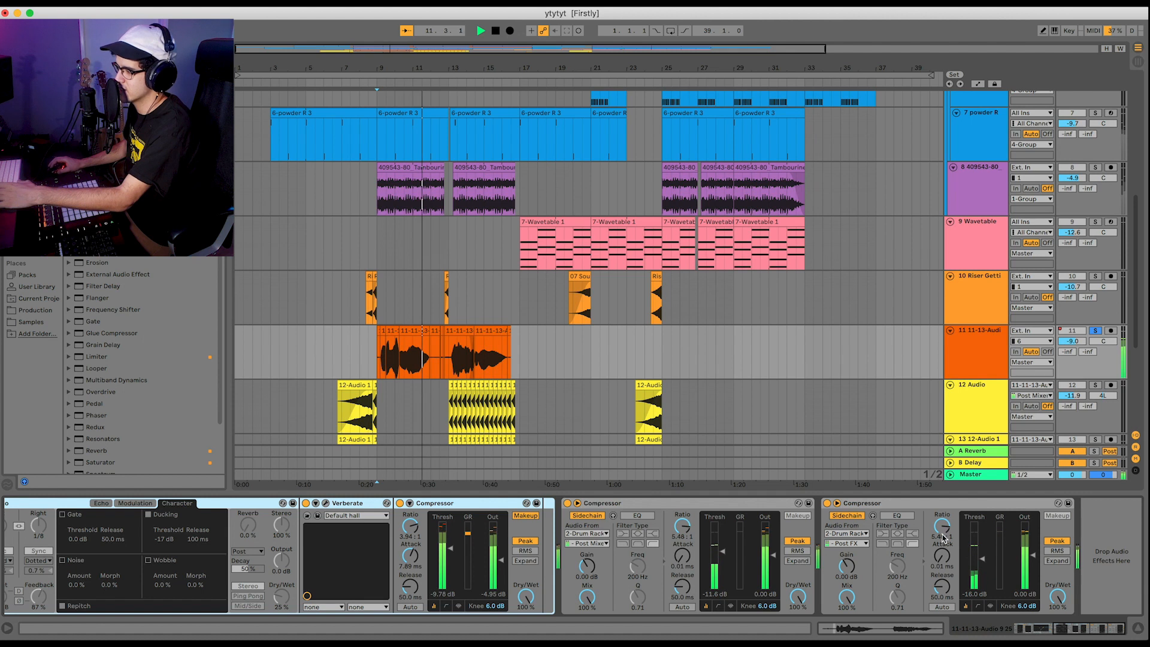
scroll(689, 395, up, 5)
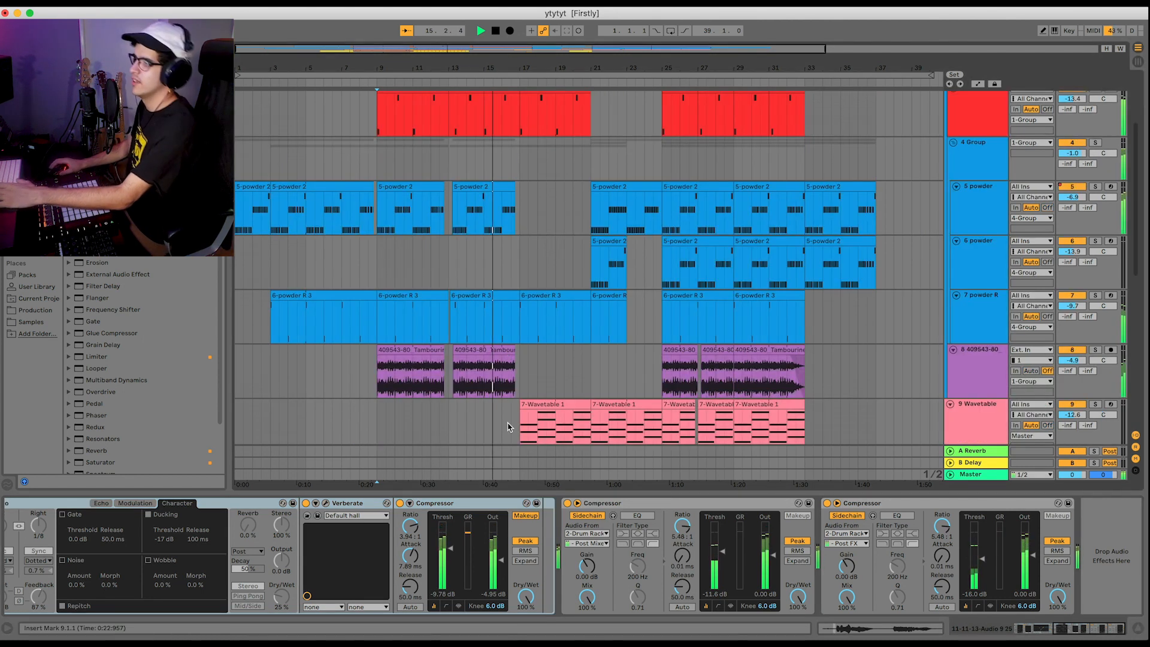
key(space)
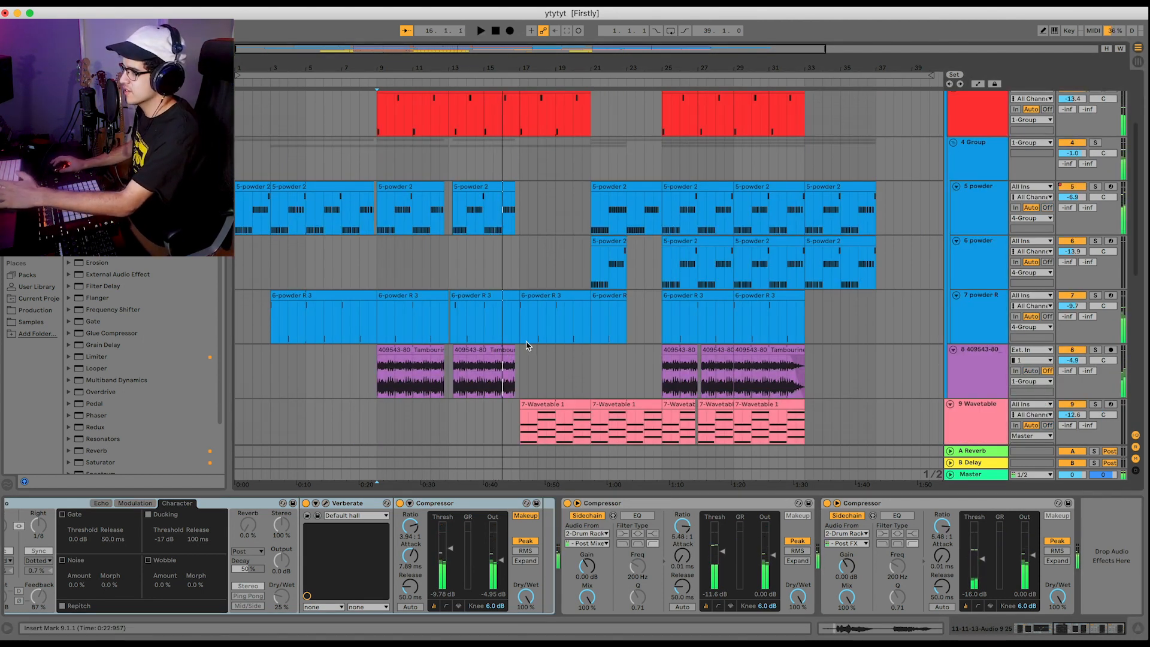
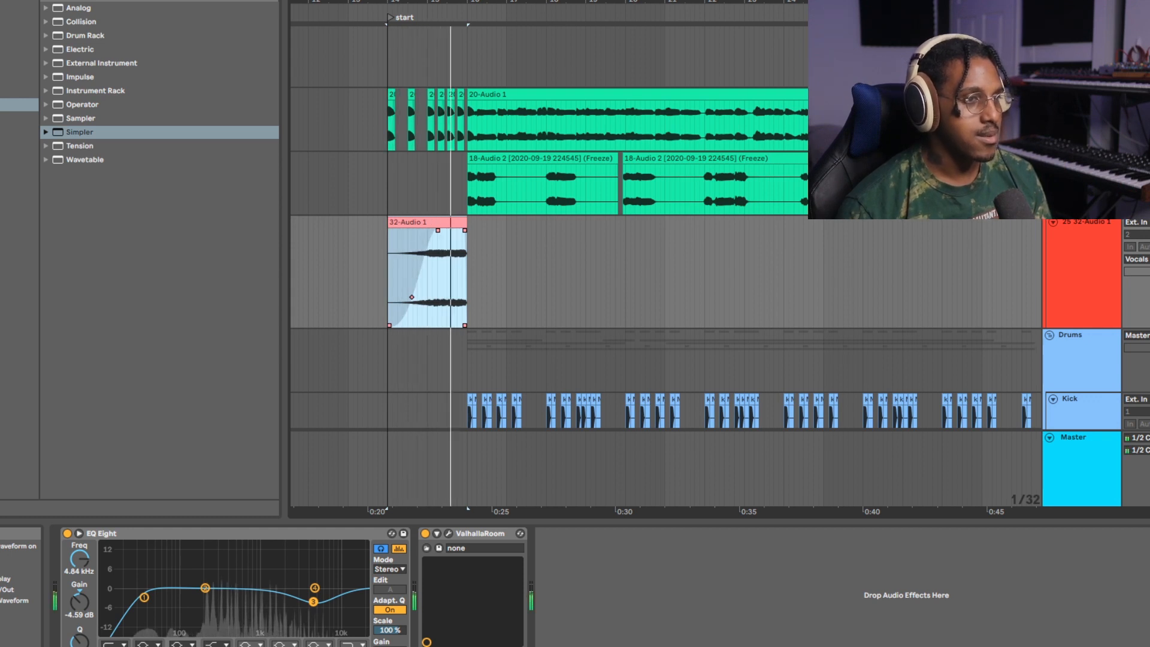
Stop playback, select the first chopped 20-Audio 1 clip at bar 24 and play from it.
key(space)
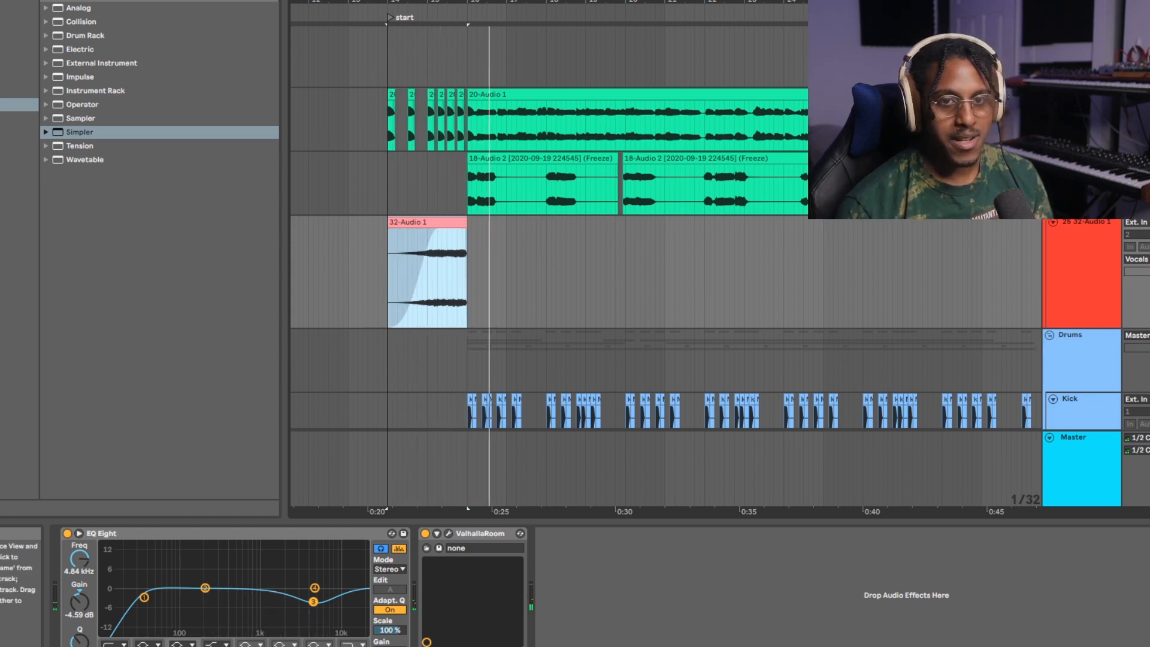
scroll(394, 269, up, 10)
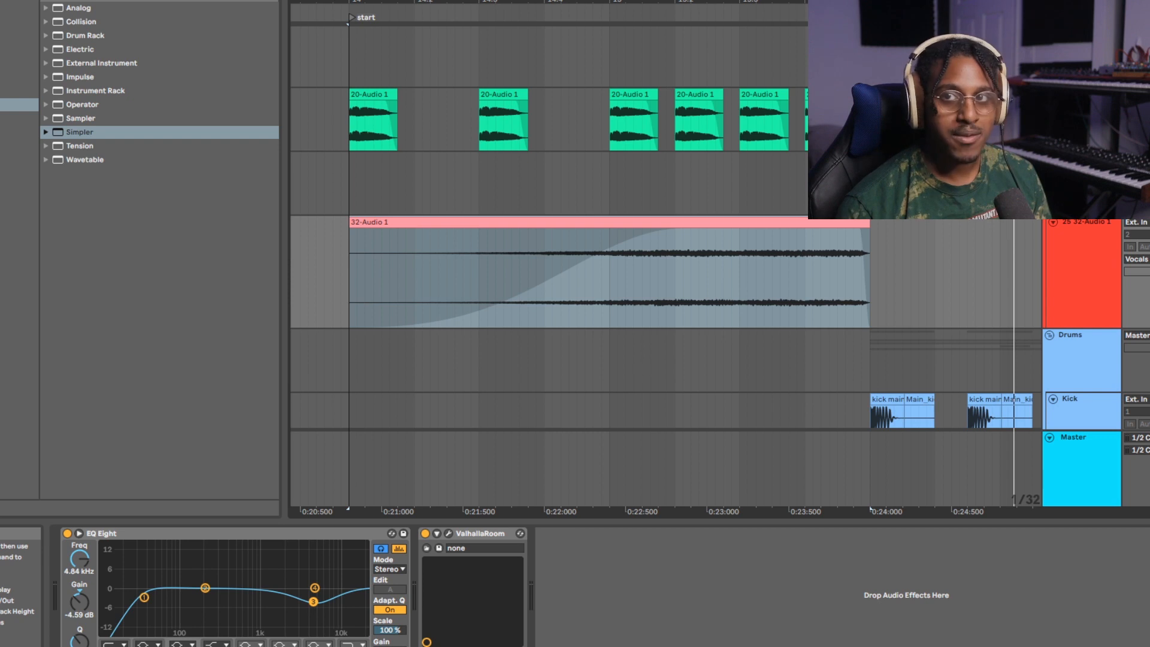
click(374, 95)
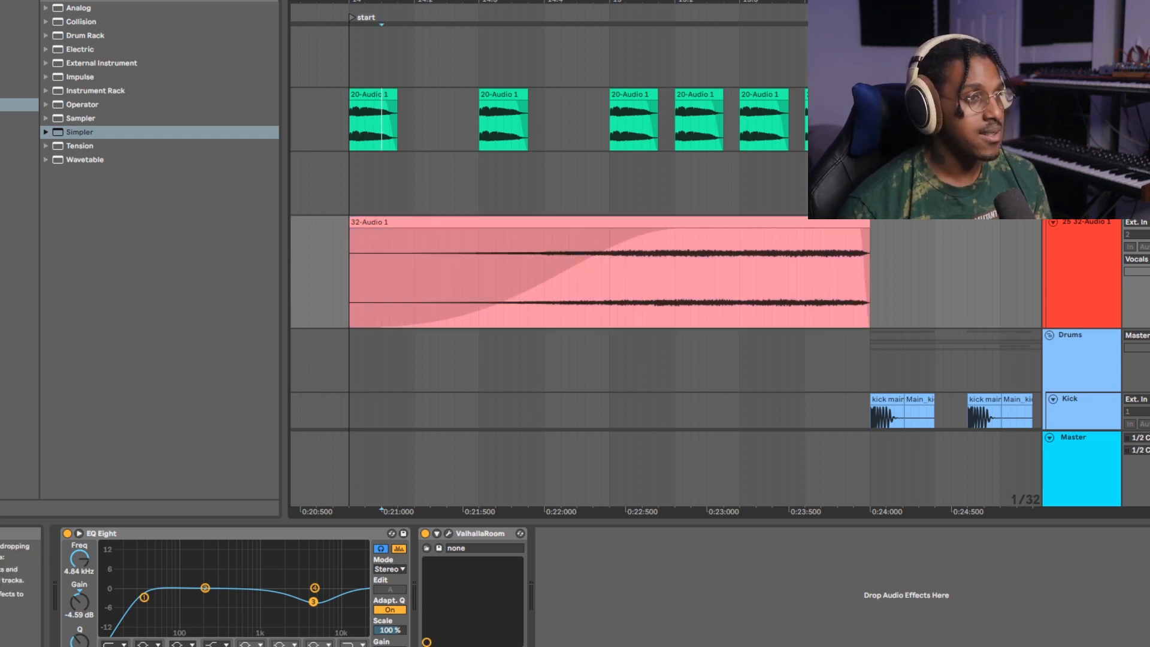
key(space)
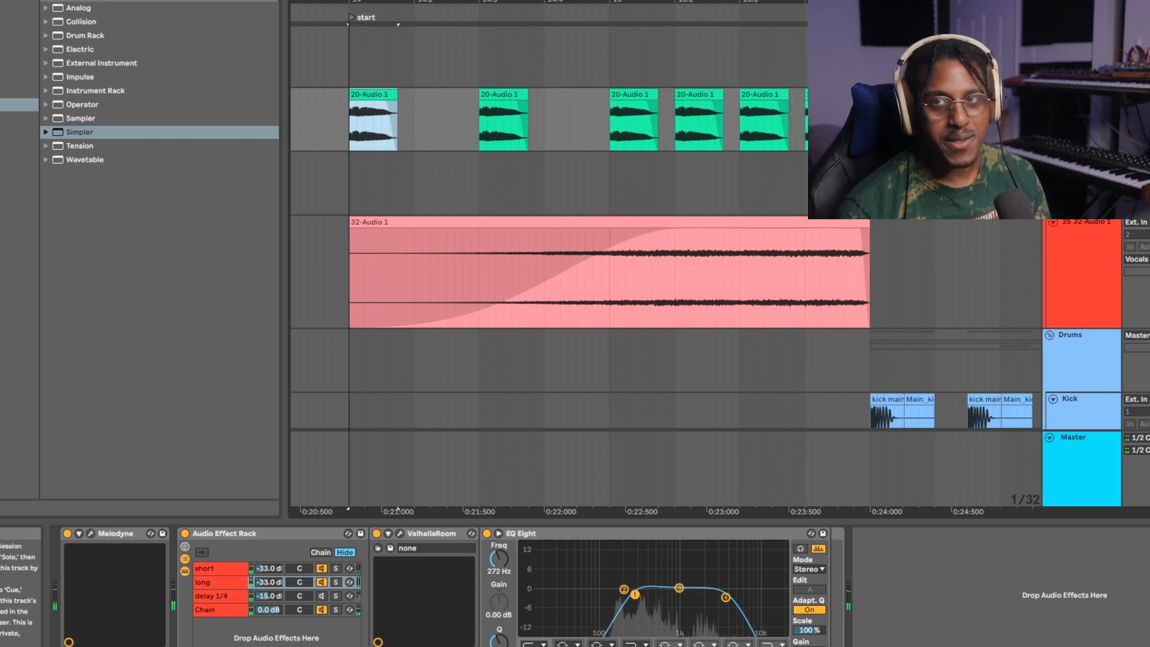
Select the first kick clip at bar 26 and play the drum section from it.
scroll(669, 270, down, 10)
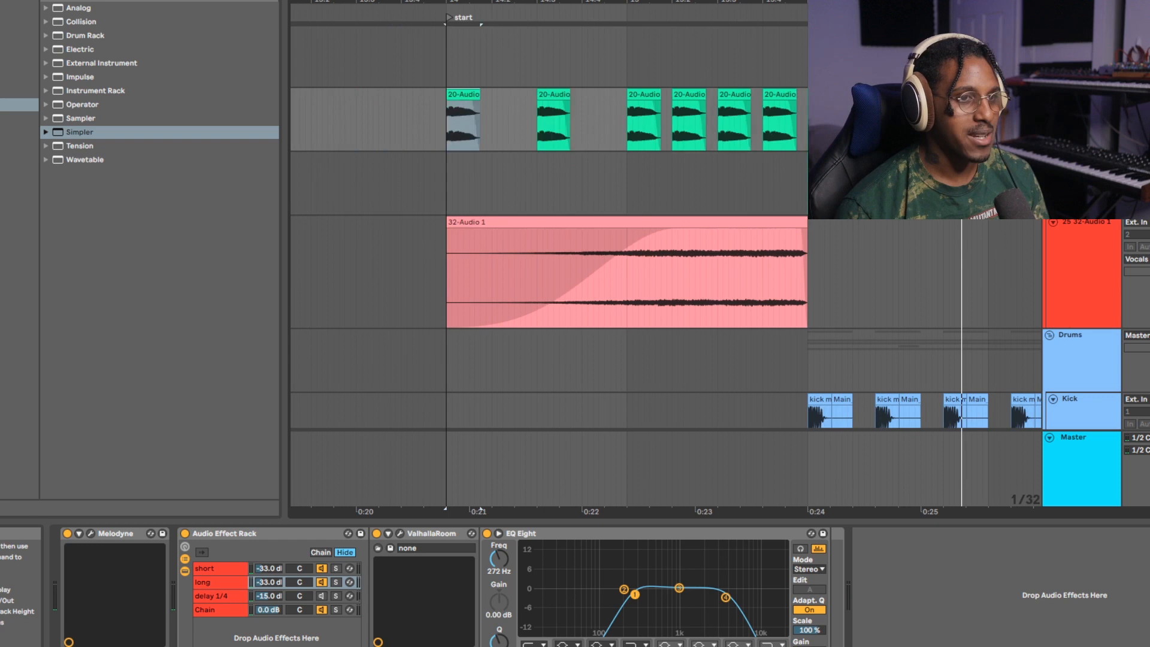
scroll(669, 270, down, 6)
scroll(778, 287, up, 5)
scroll(742, 287, up, 3)
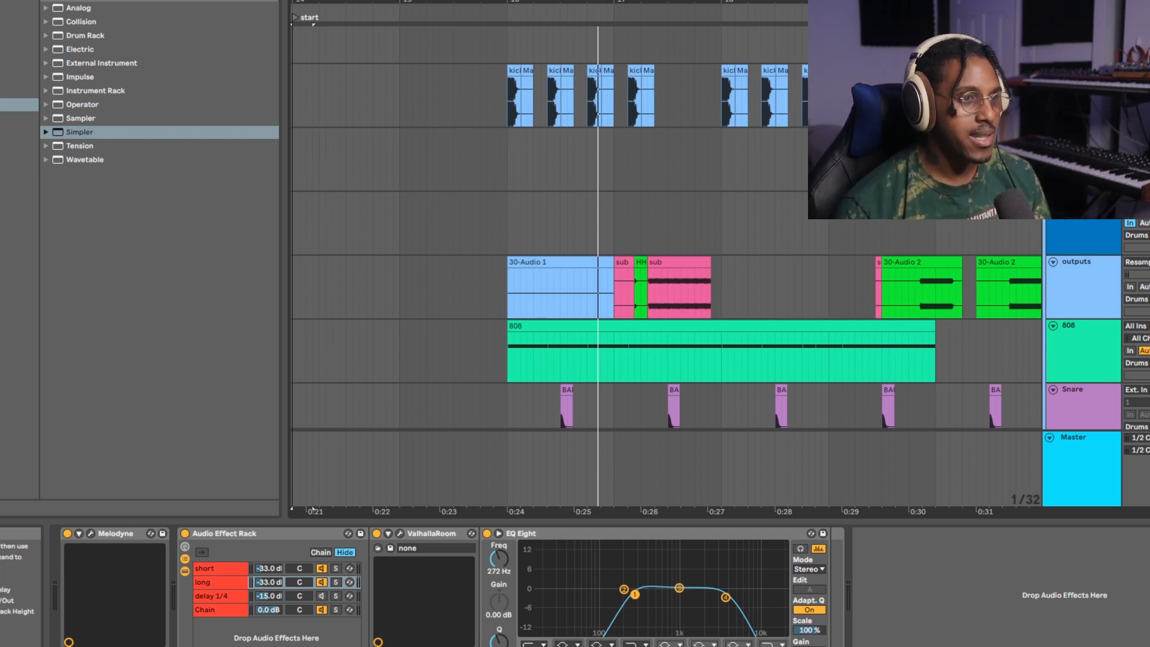
click(514, 71)
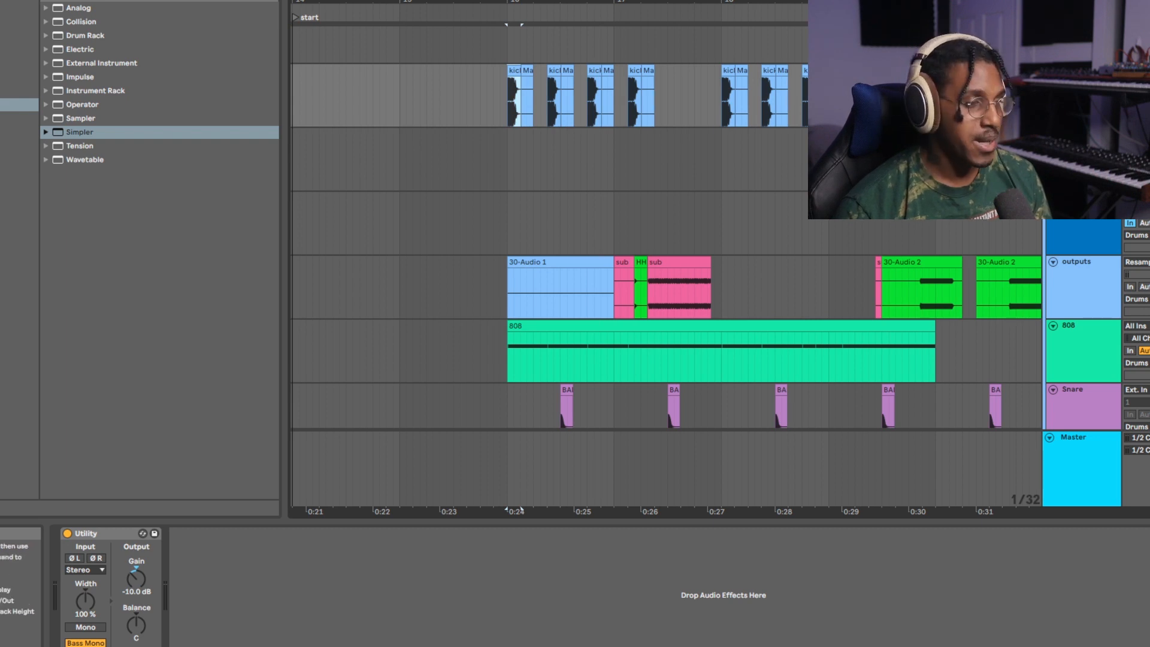
key(space)
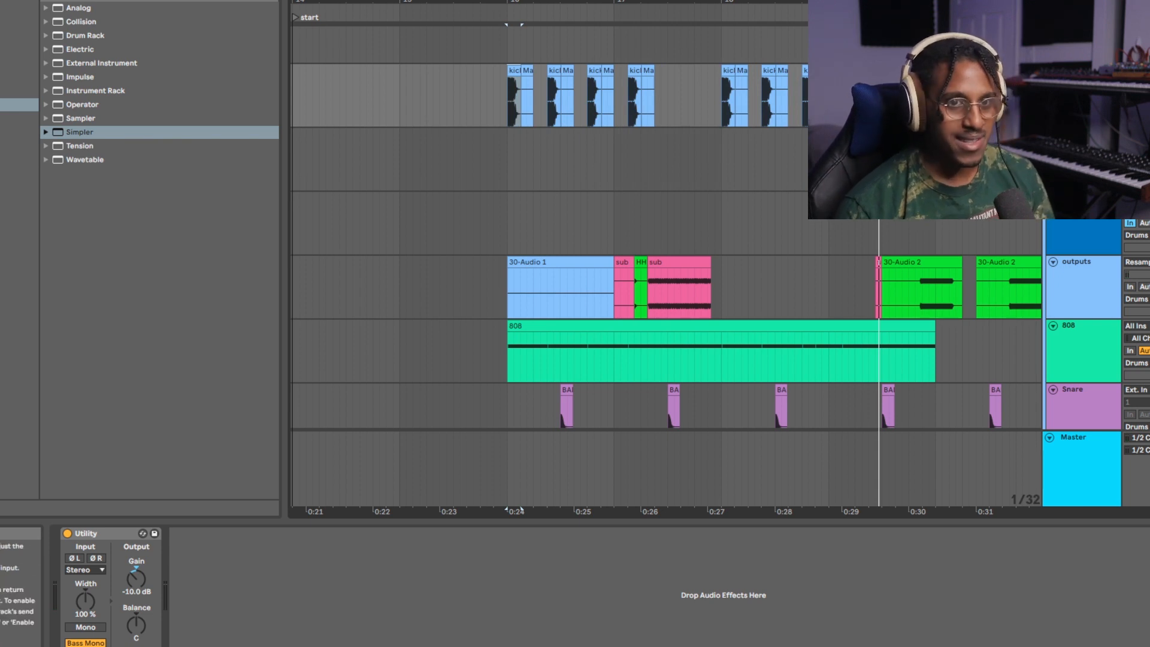
Inspect the 29 powder track's sampler, viewing its pitch settings and the loop region of its sample waveform.
click(1080, 202)
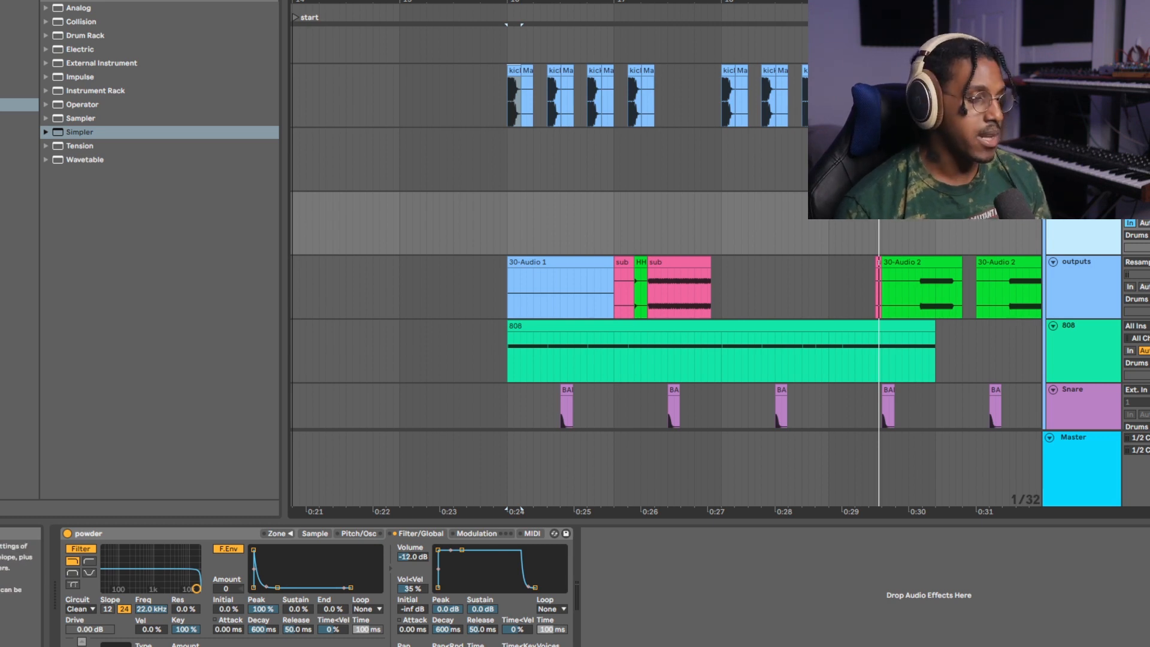
click(358, 533)
click(315, 534)
mouse_move(323, 581)
mouse_down()
mouse_move(322, 542)
mouse_move(323, 579)
mouse_move(326, 564)
mouse_up()
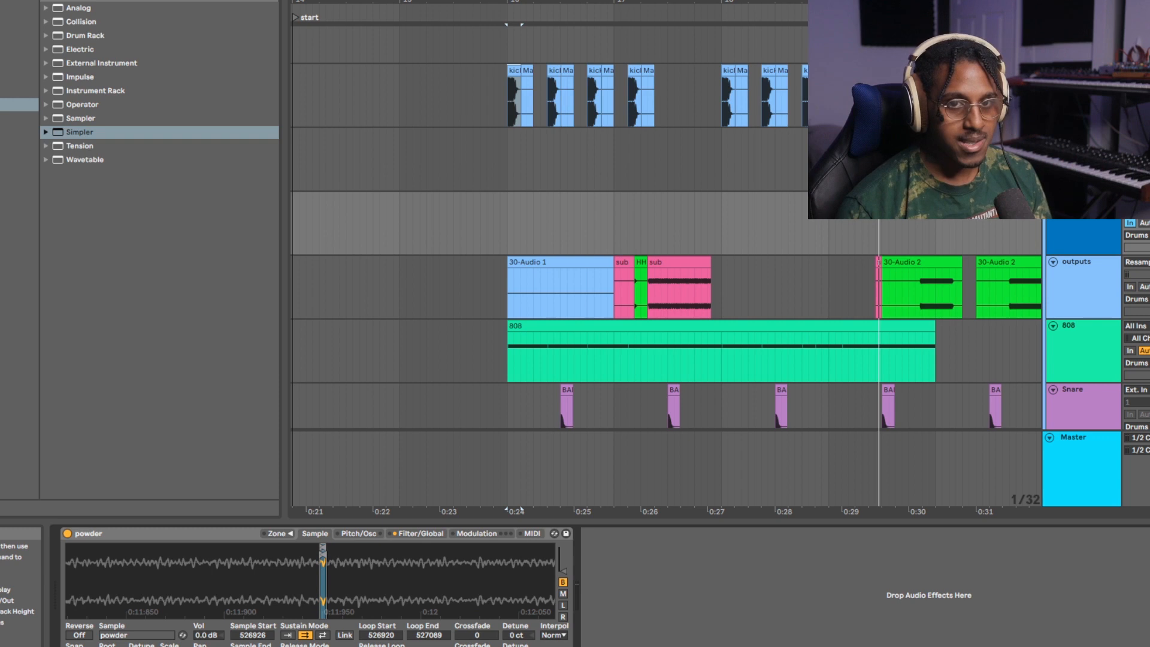
Play the longer pink sub clip on the outputs track and stop playback.
click(679, 262)
key(space)
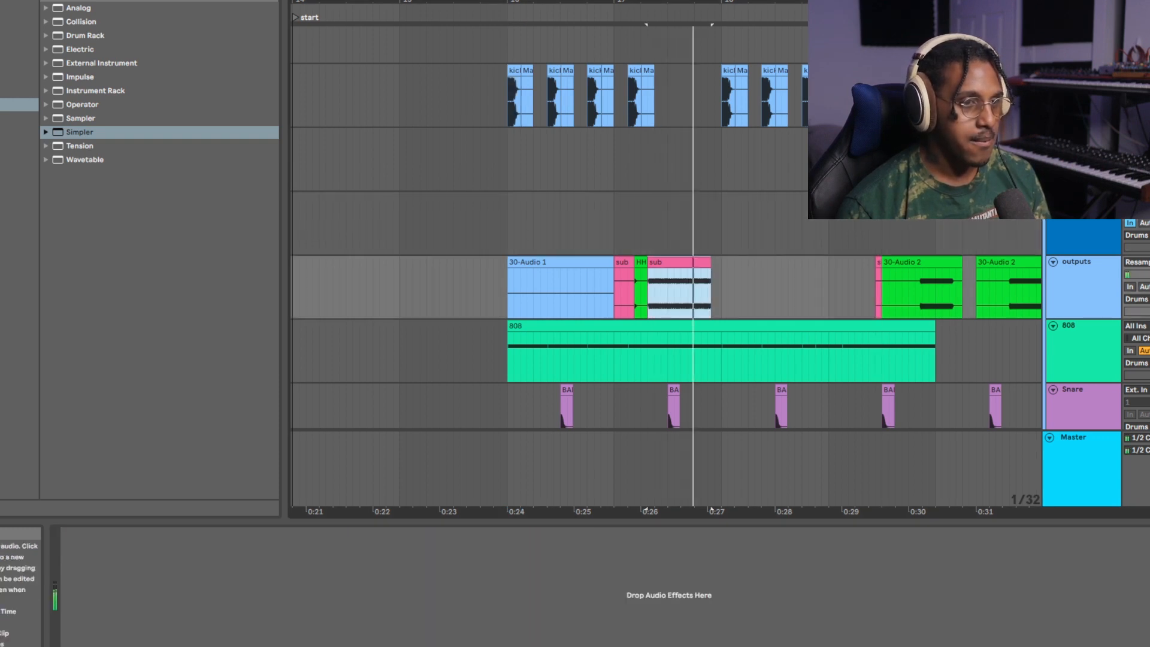
key(space)
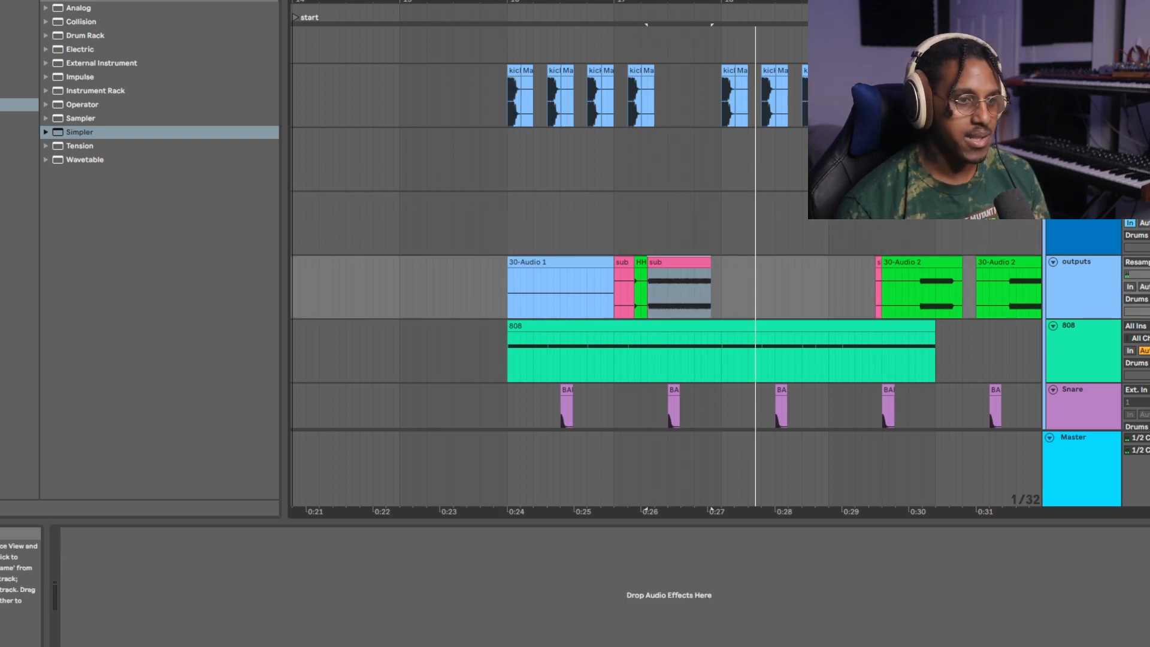
Examine the 808 track's Boonk 808 instrument, both Audio Effect Rack chains, and the EQ Eight and sidechained Glue Compressor.
click(1083, 326)
click(701, 582)
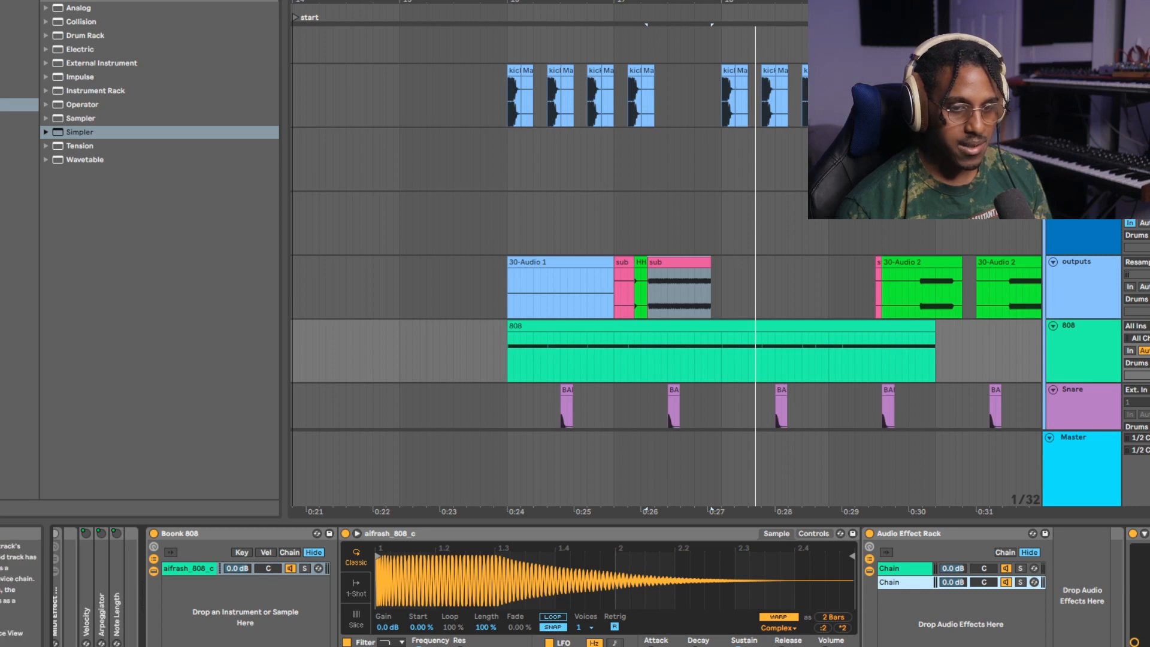
click(544, 569)
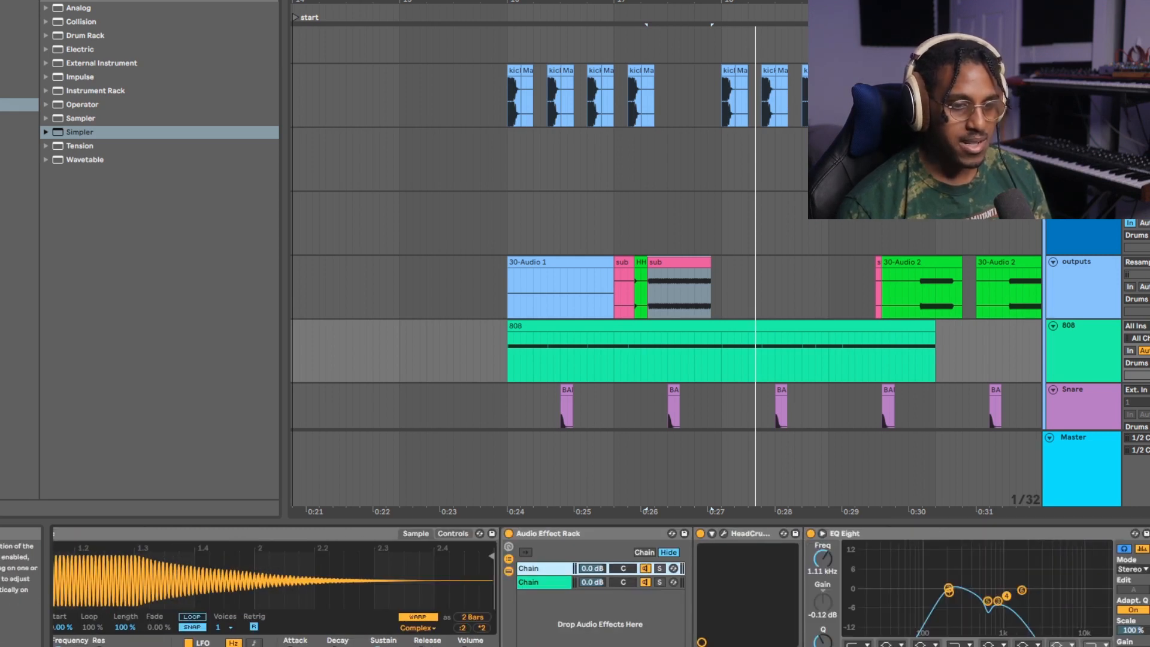
scroll(599, 590, right, 3)
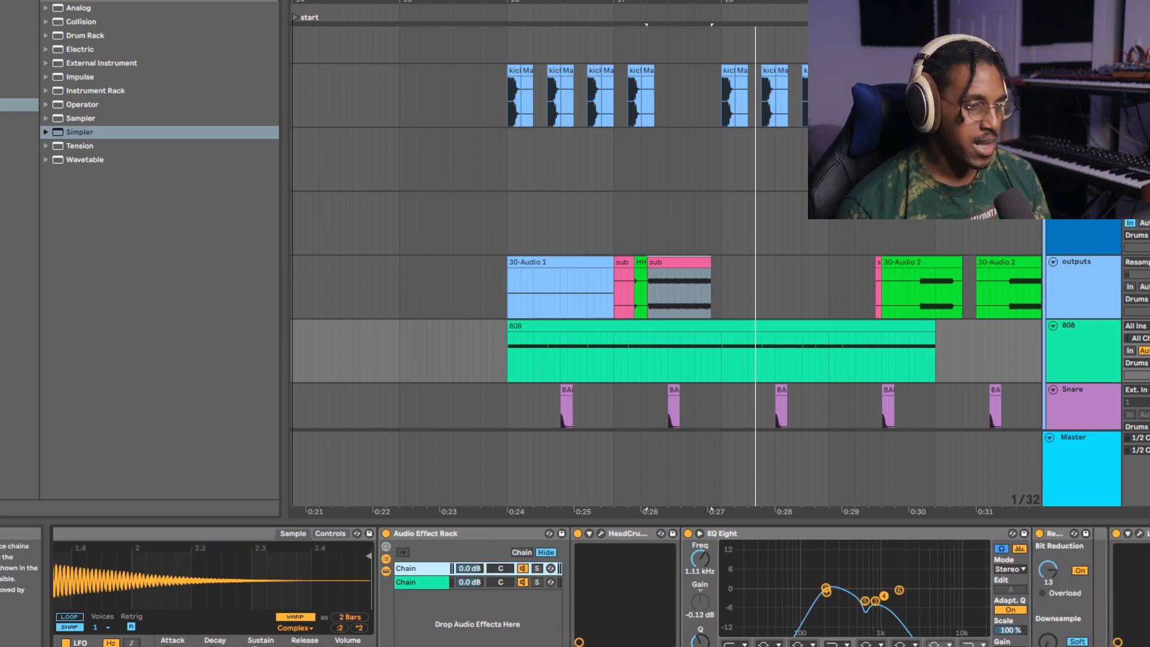
click(421, 582)
scroll(599, 590, right, 6)
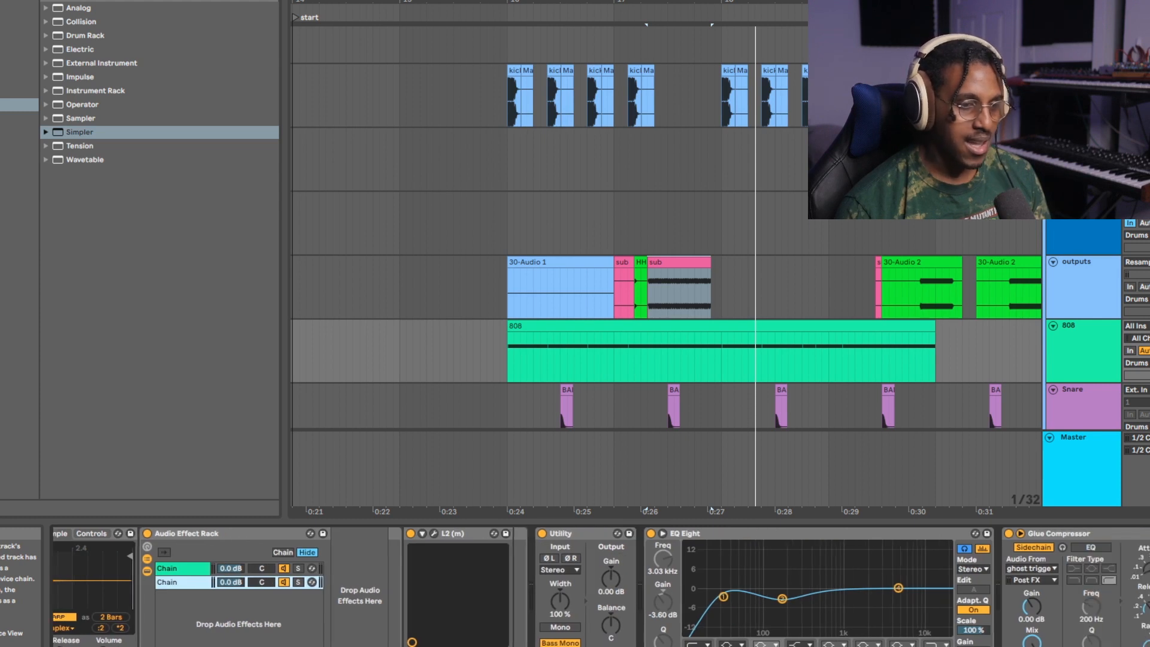
scroll(599, 590, right, 6)
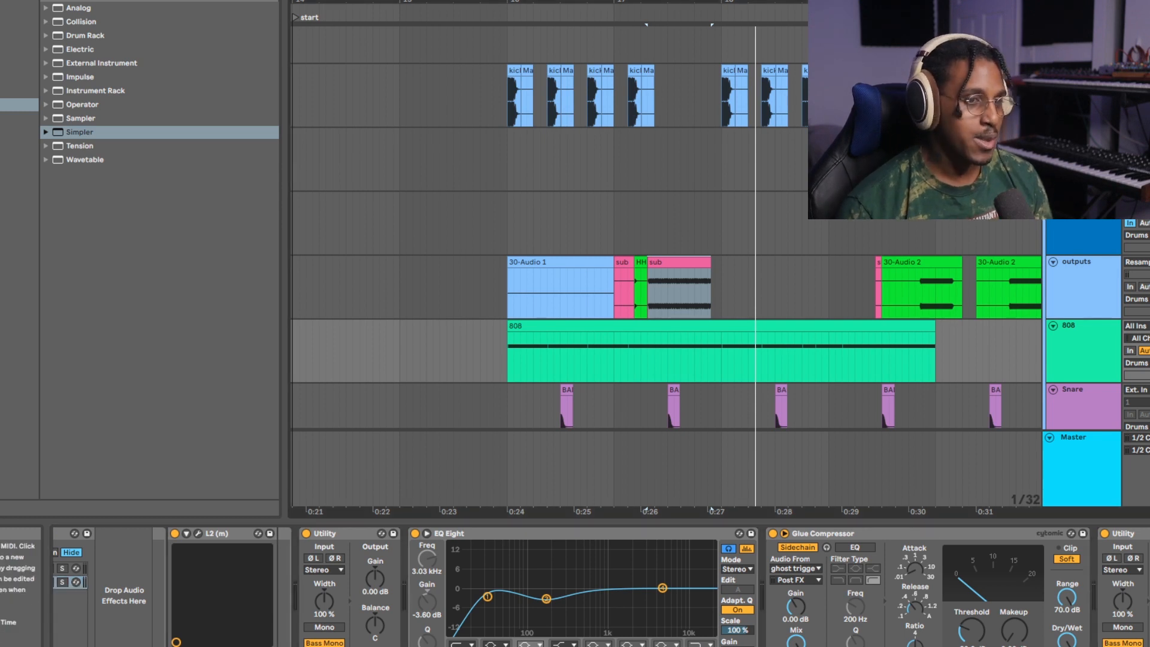
Play the first 808 clip from bar 26 and stop playback.
click(677, 326)
key(space)
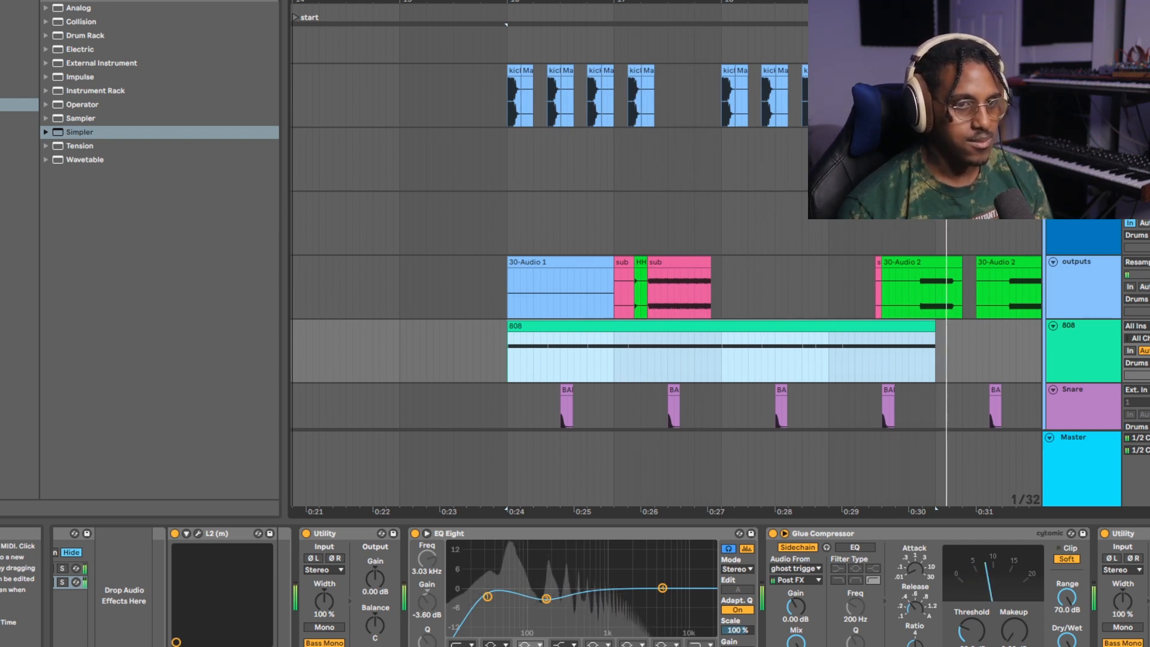
key(space)
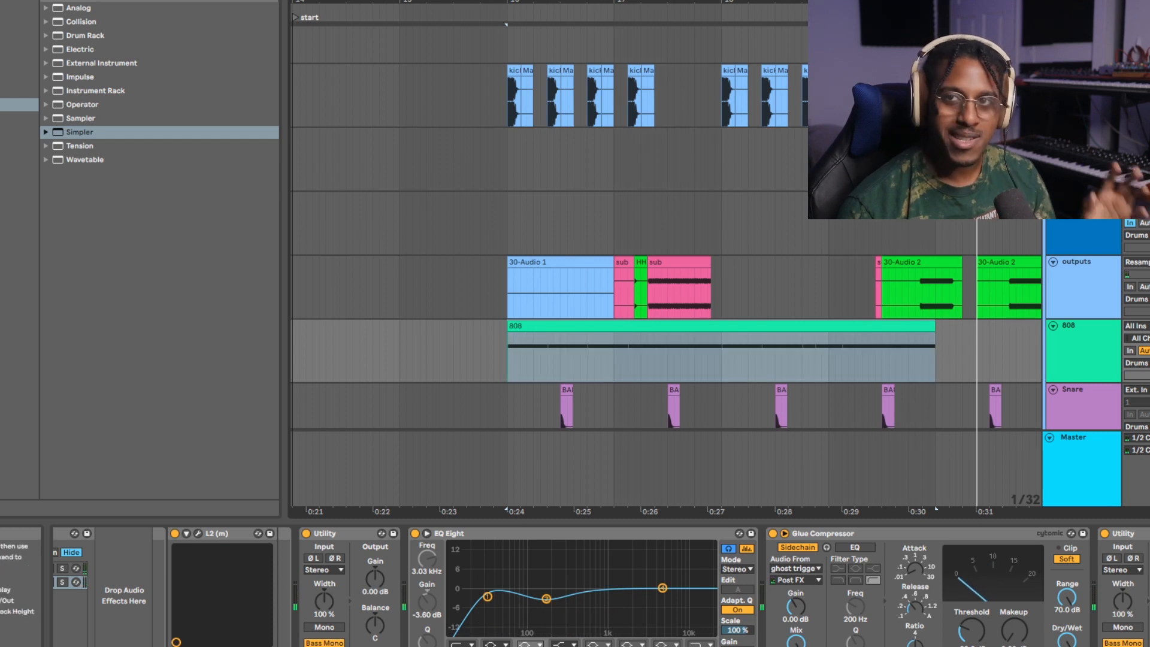
Select the first LoFi Hi-Hat clip on the HH 1 track to show the track's effects.
scroll(906, 191, down, 3)
scroll(906, 192, down, 1)
scroll(905, 192, down, 3)
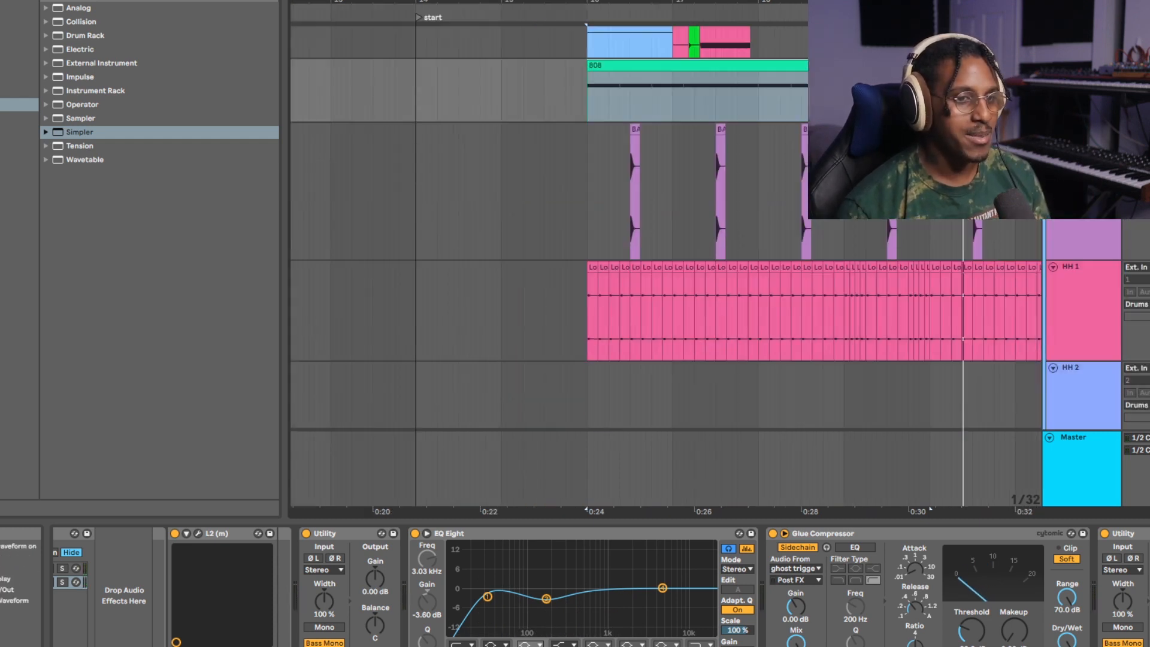
scroll(913, 192, down, 2)
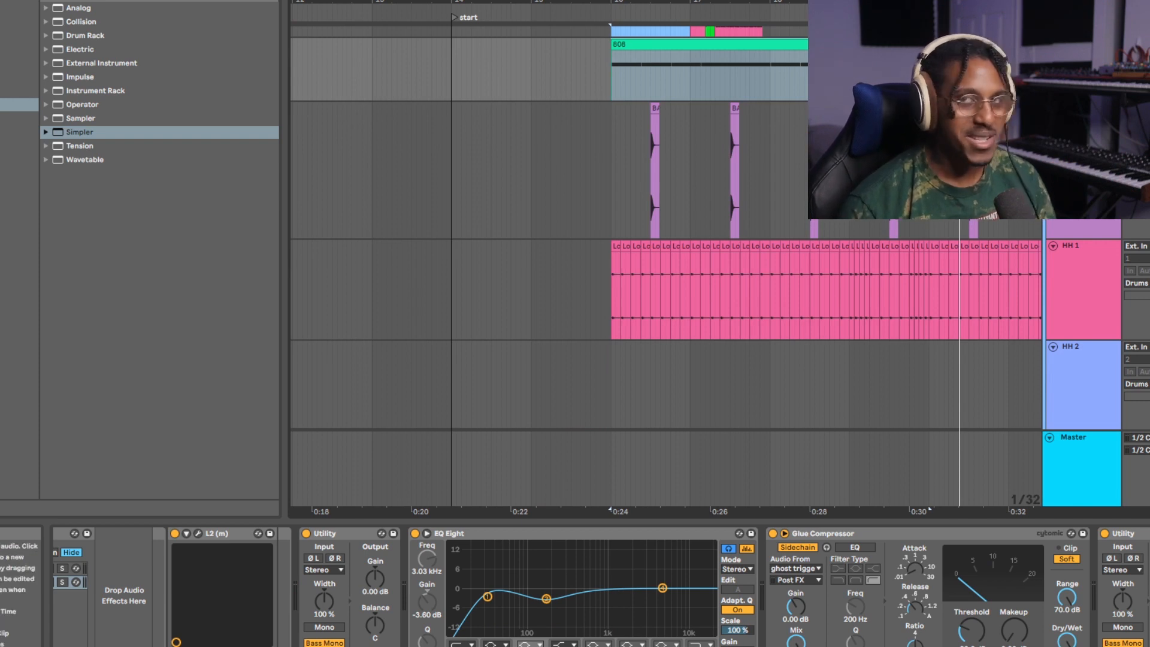
click(616, 246)
Select the short green HH clip between the two sub clips on the outputs track.
scroll(623, 246, up, 3)
scroll(623, 246, up, 4)
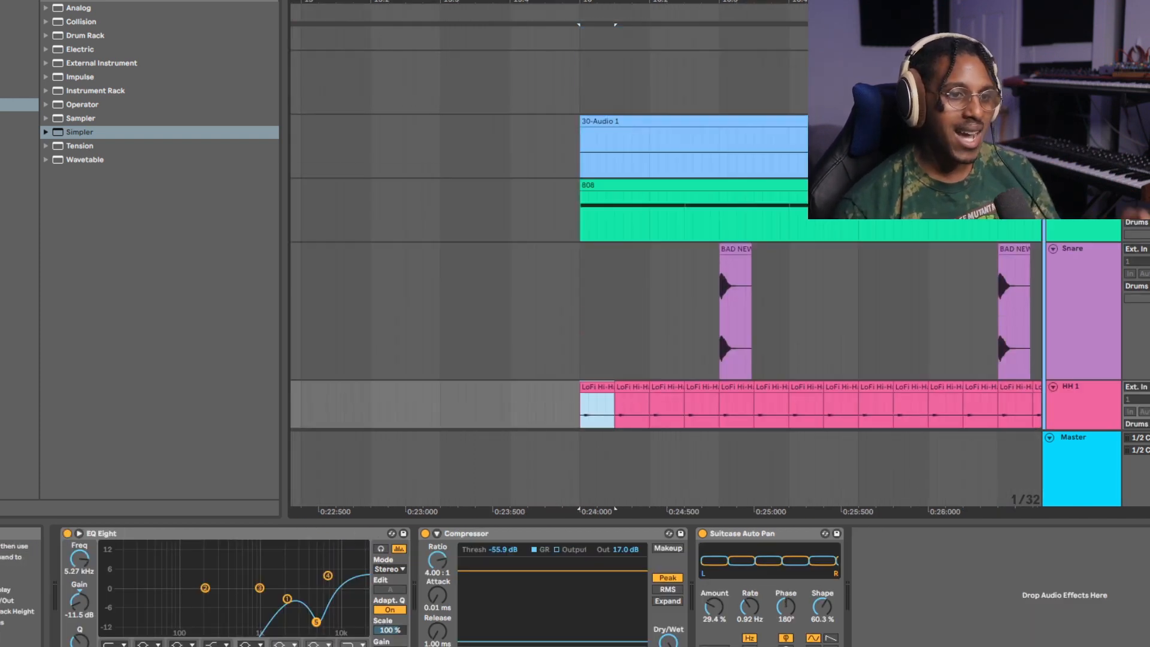
click(928, 251)
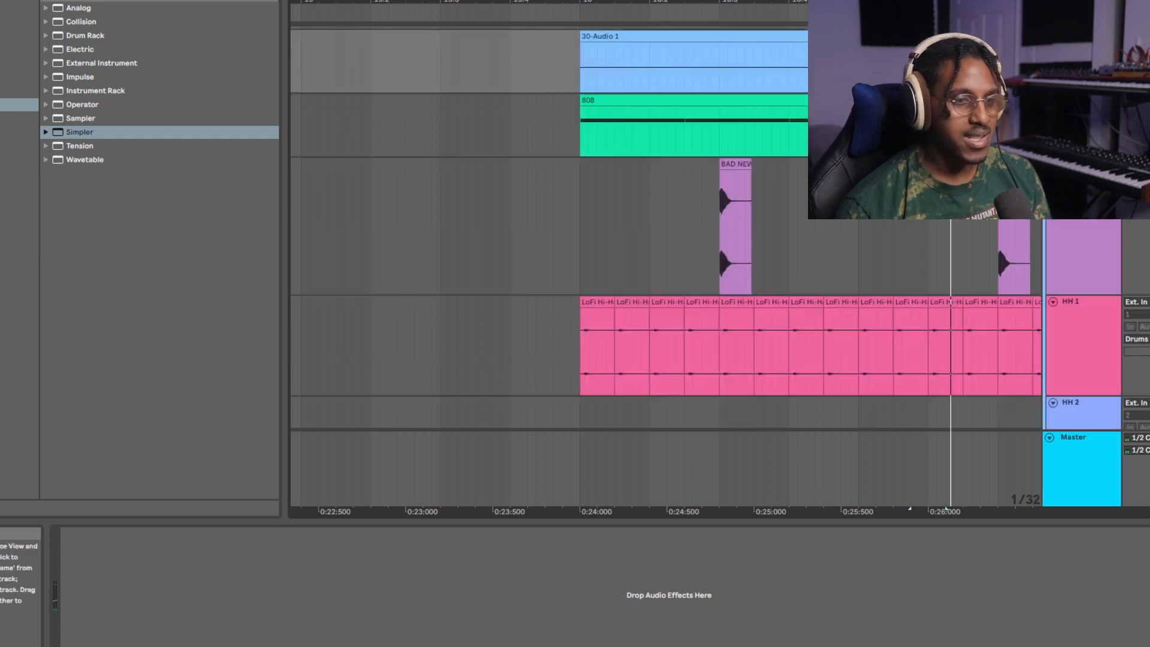
Play the HH 1 track from its first clip at bar 26 and look over the hi-hat pattern alongside the snare.
scroll(665, 269, down, 2)
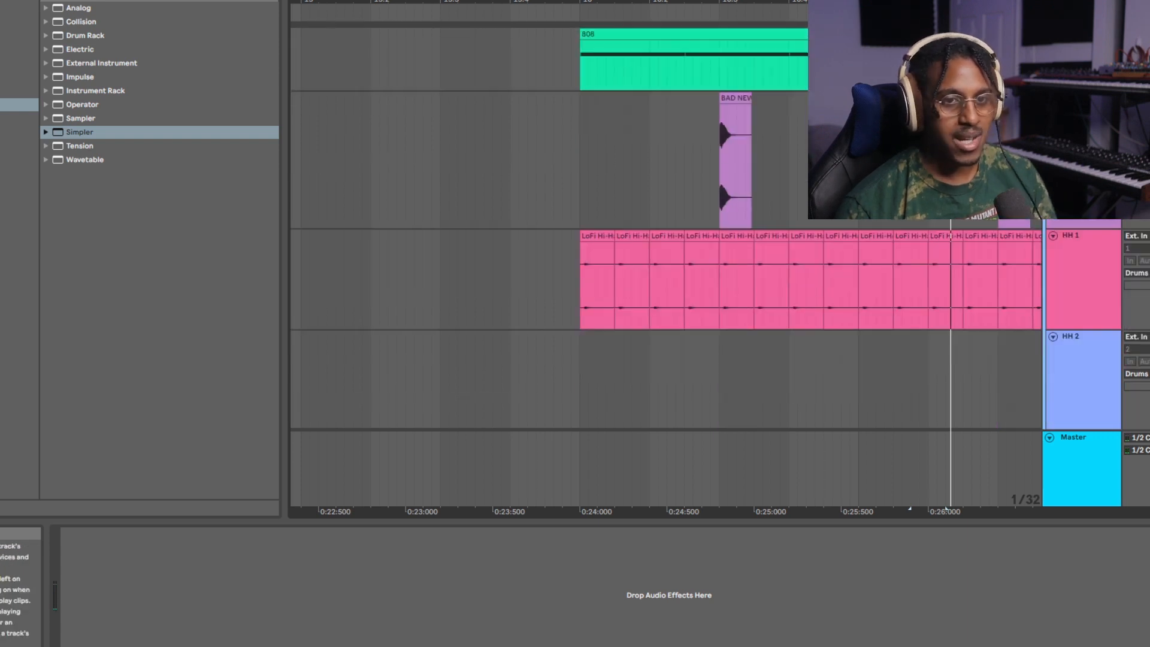
click(1078, 281)
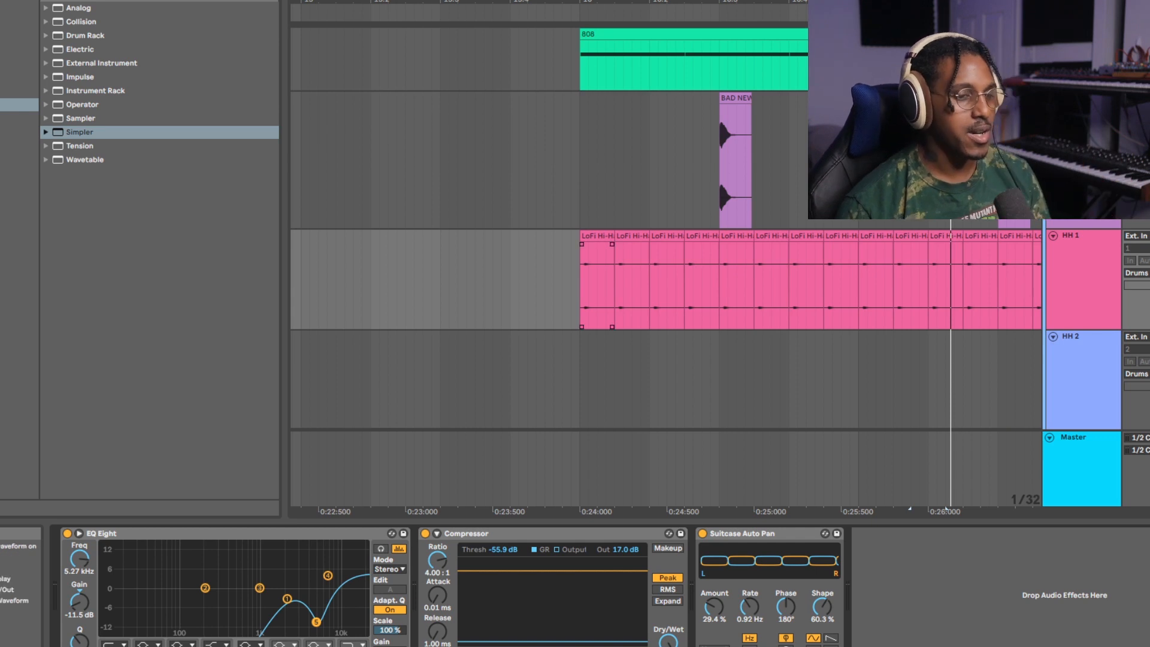
click(597, 236)
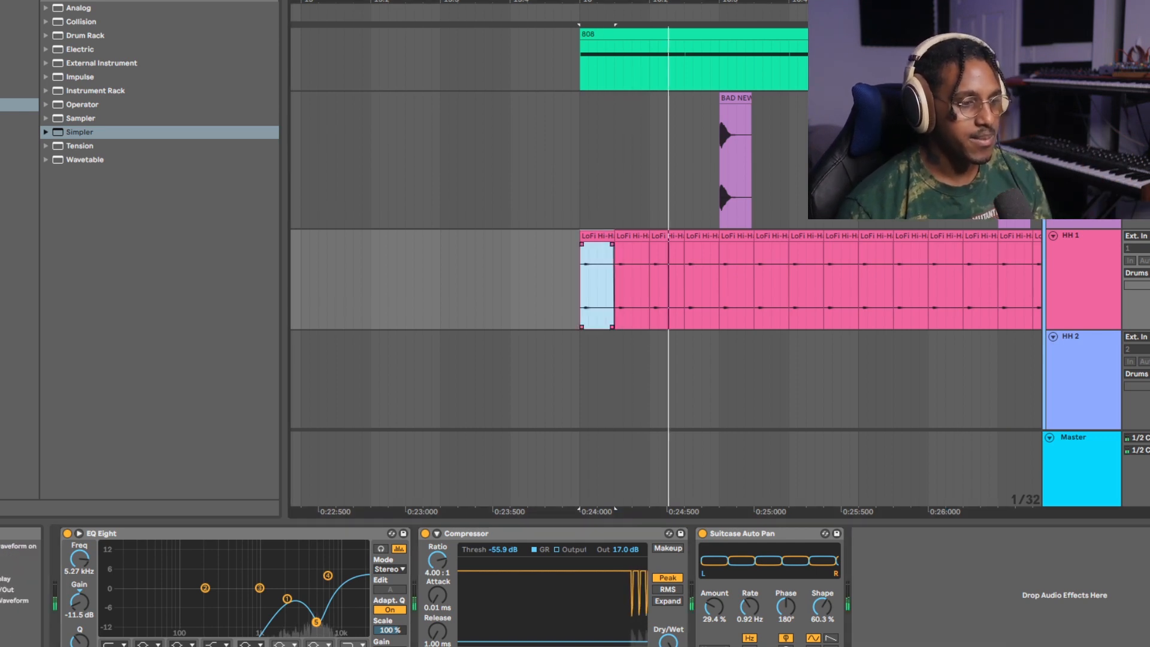
scroll(675, 281, down, 5)
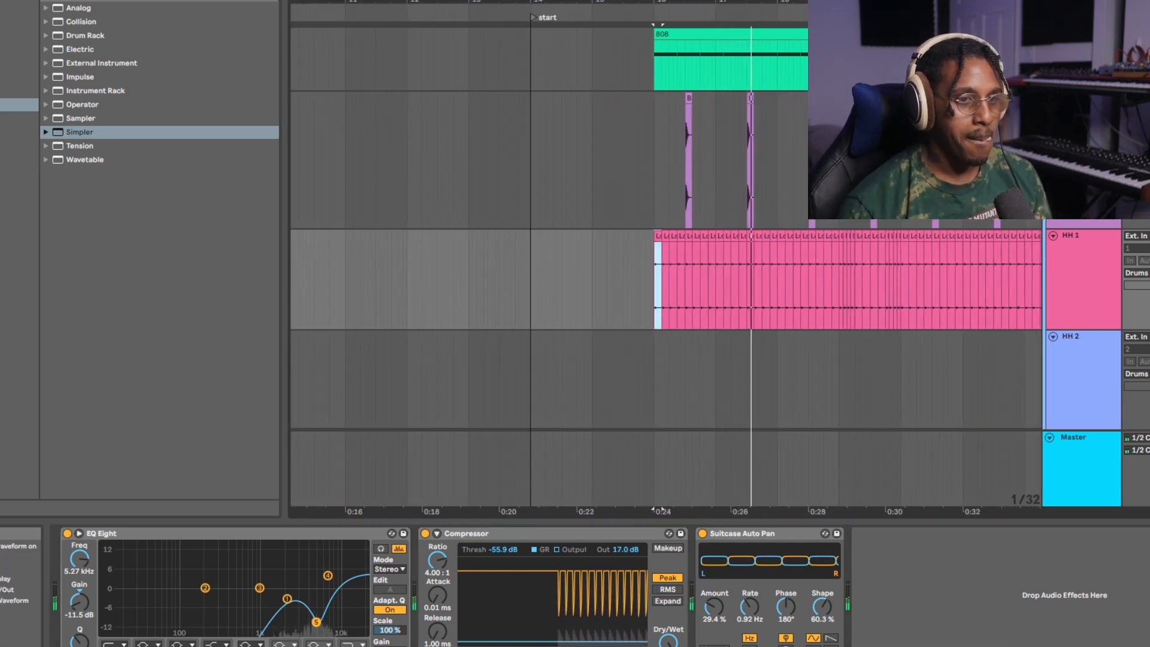
scroll(676, 282, down, 4)
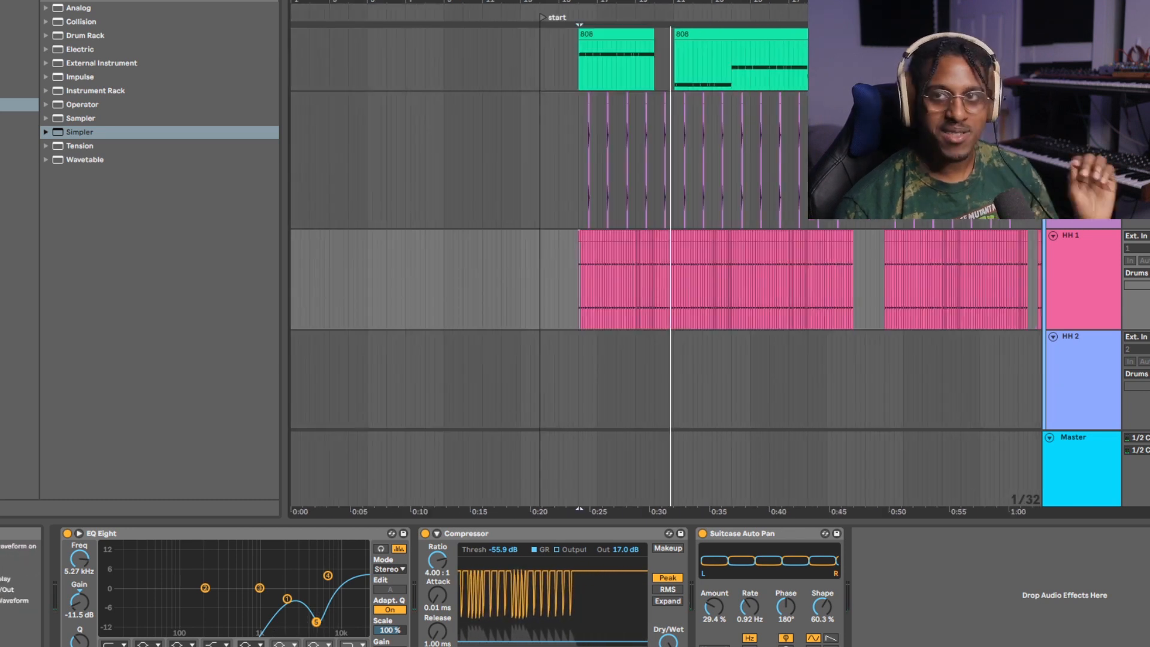
scroll(824, 282, up, 4)
scroll(823, 281, up, 4)
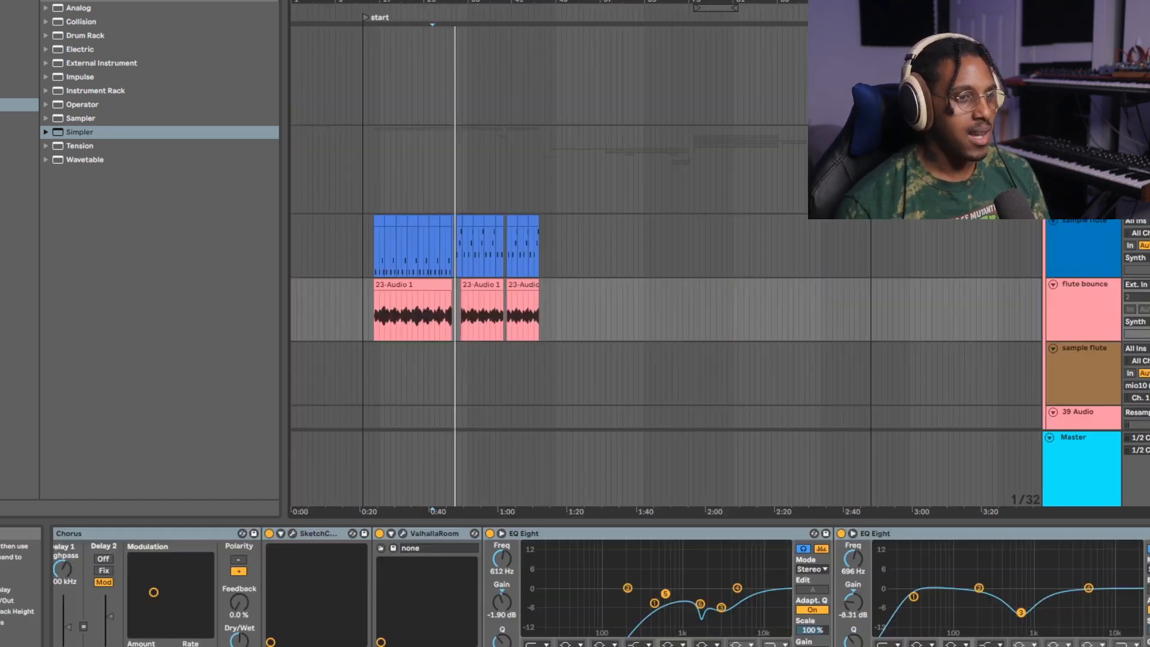
Find the main guitar tracks and audition the second 37-Audio 4 clip on track 52.
scroll(665, 282, down, 5)
scroll(665, 282, down, 5)
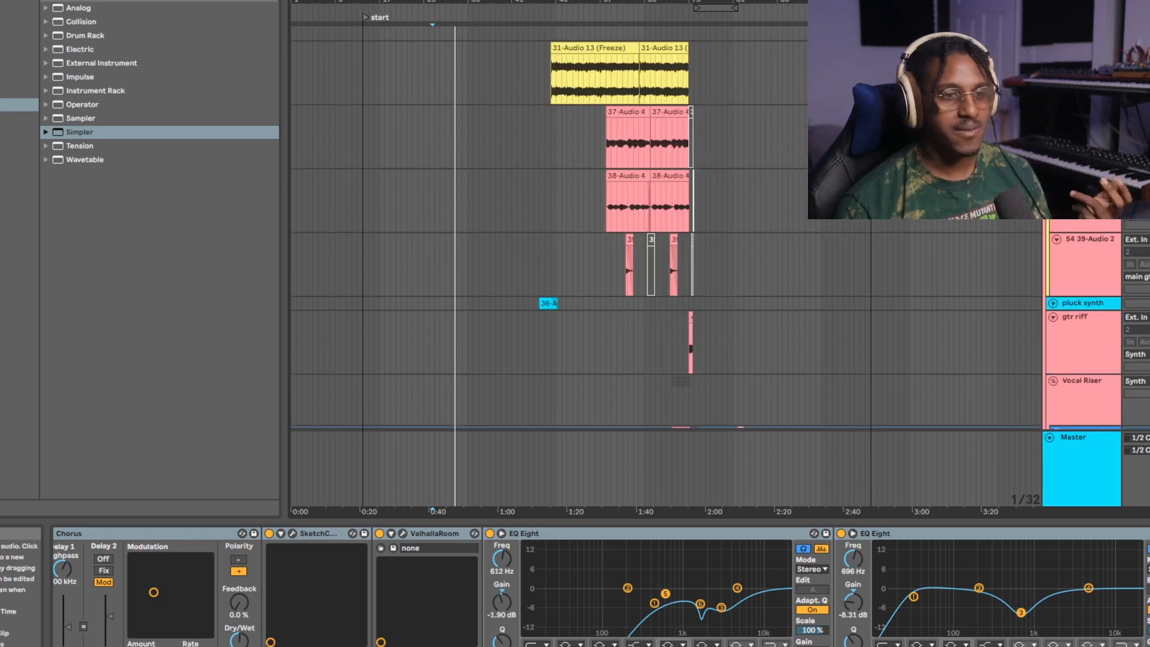
scroll(560, 281, up, 2)
scroll(560, 282, up, 5)
scroll(665, 276, up, 2)
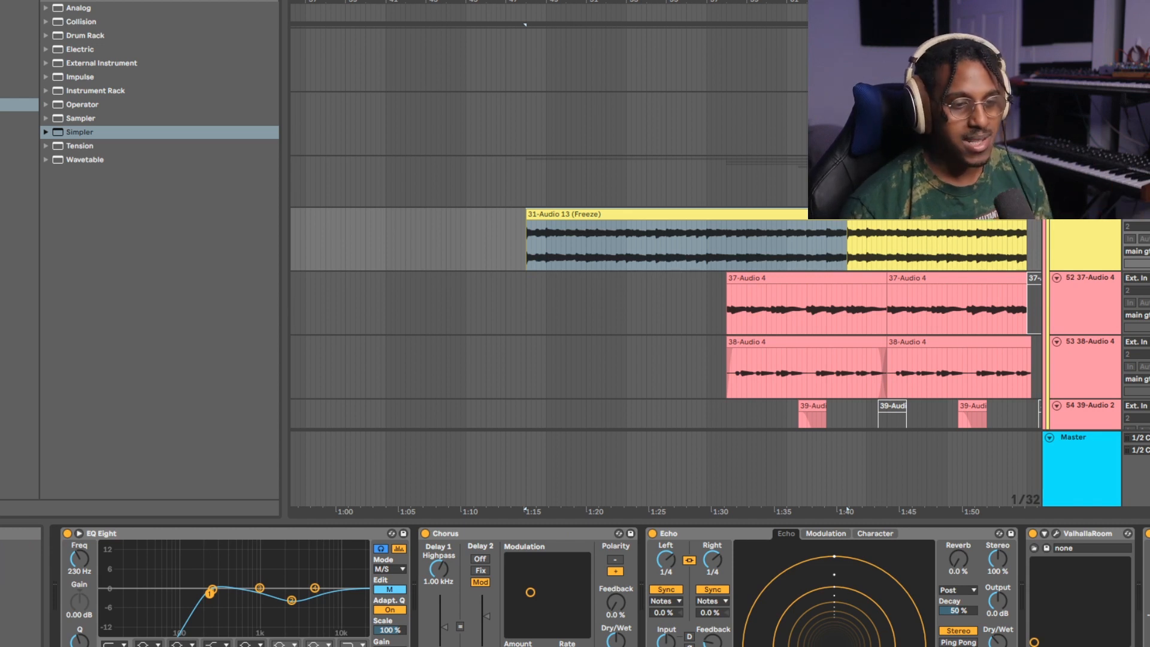
click(1001, 308)
key(space)
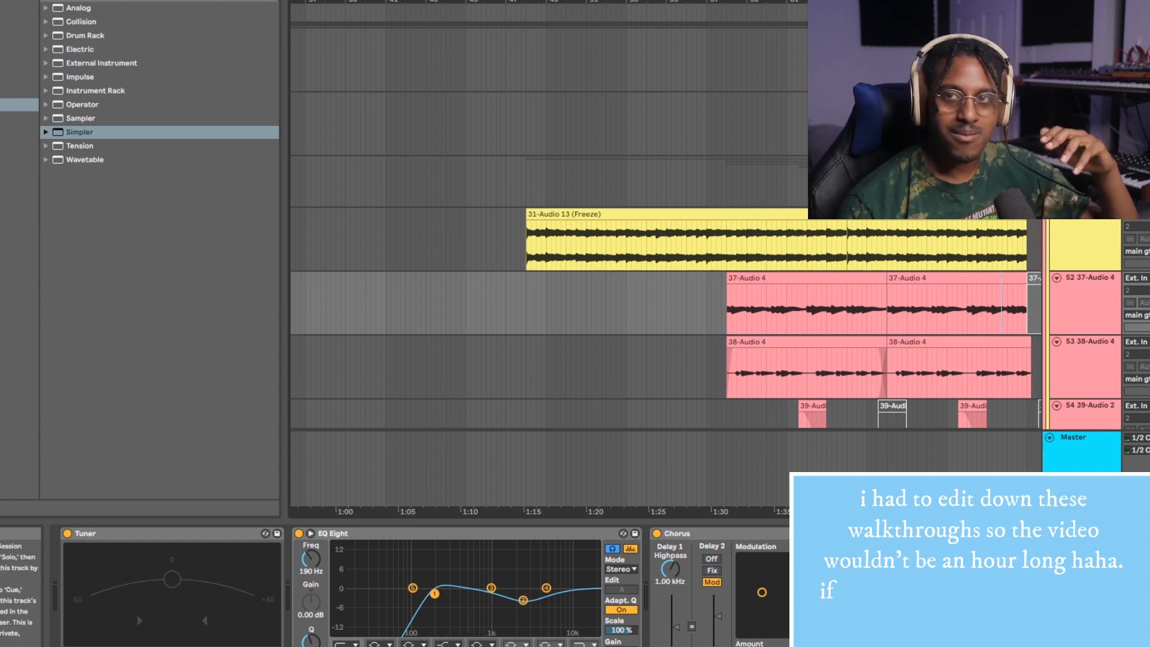
Find the stacked 42-Audio 6 clips in the Vocal Riser group and audition the uppermost one with its effects shown.
drag(834, 2, 626, 0)
scroll(659, 228, down, 6)
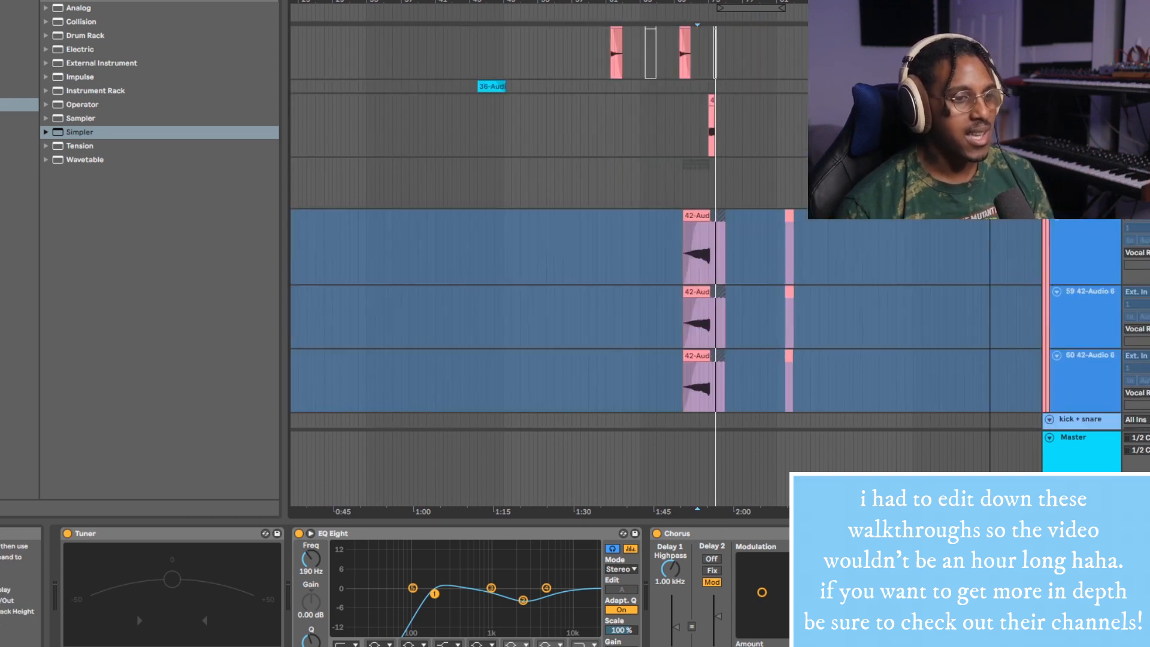
drag(696, 1, 695, 36)
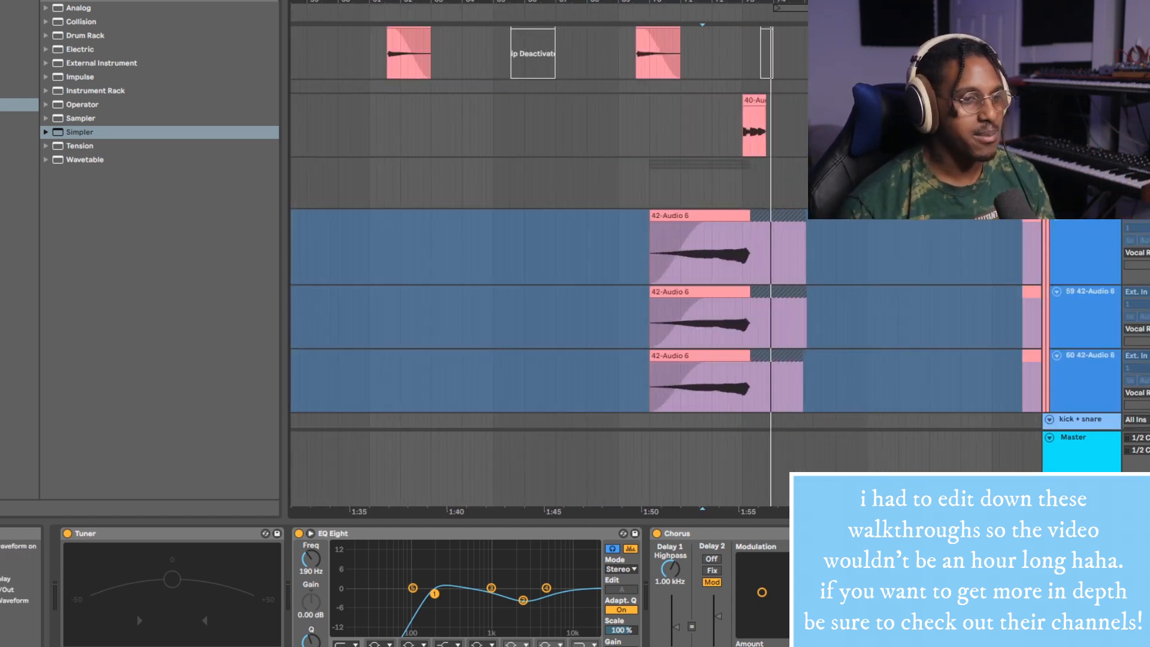
click(696, 255)
key(space)
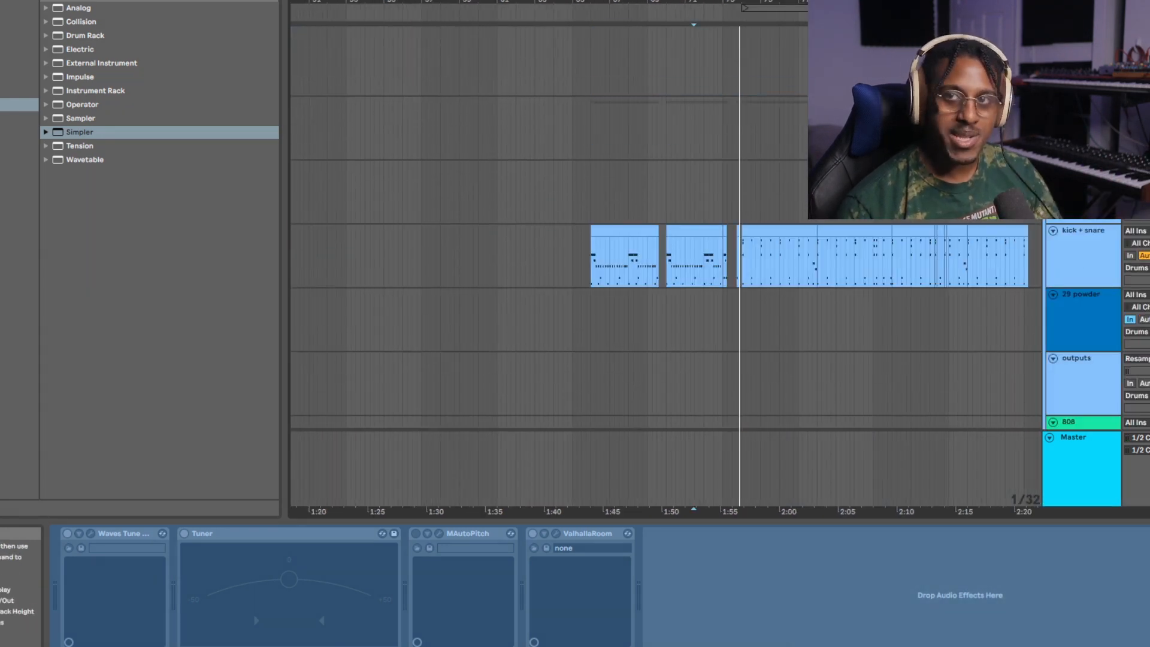
Audition the kick + snare clip starting at bar 74 with its SessionDry Kit and effects shown.
scroll(791, 258, up, 5)
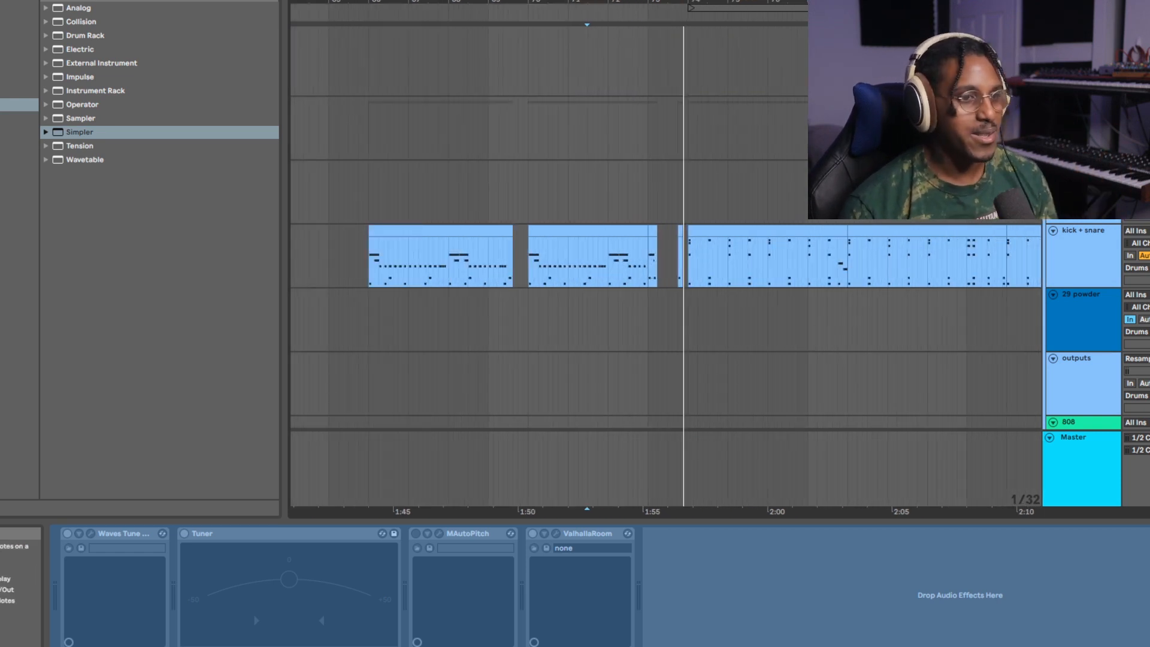
click(761, 231)
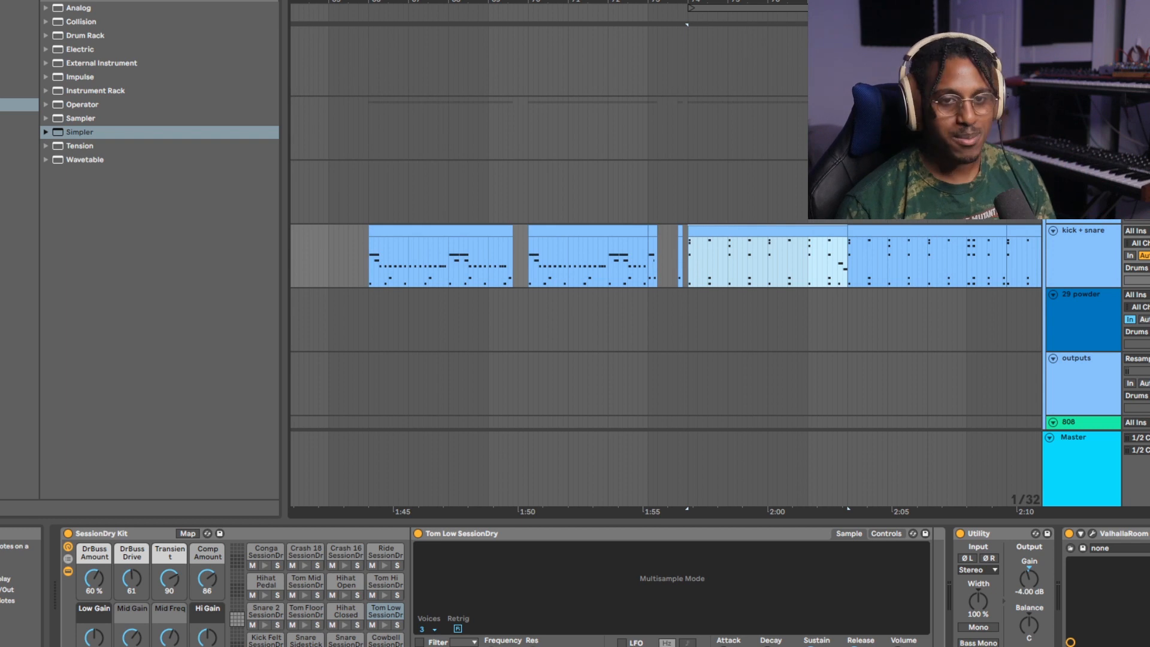
key(space)
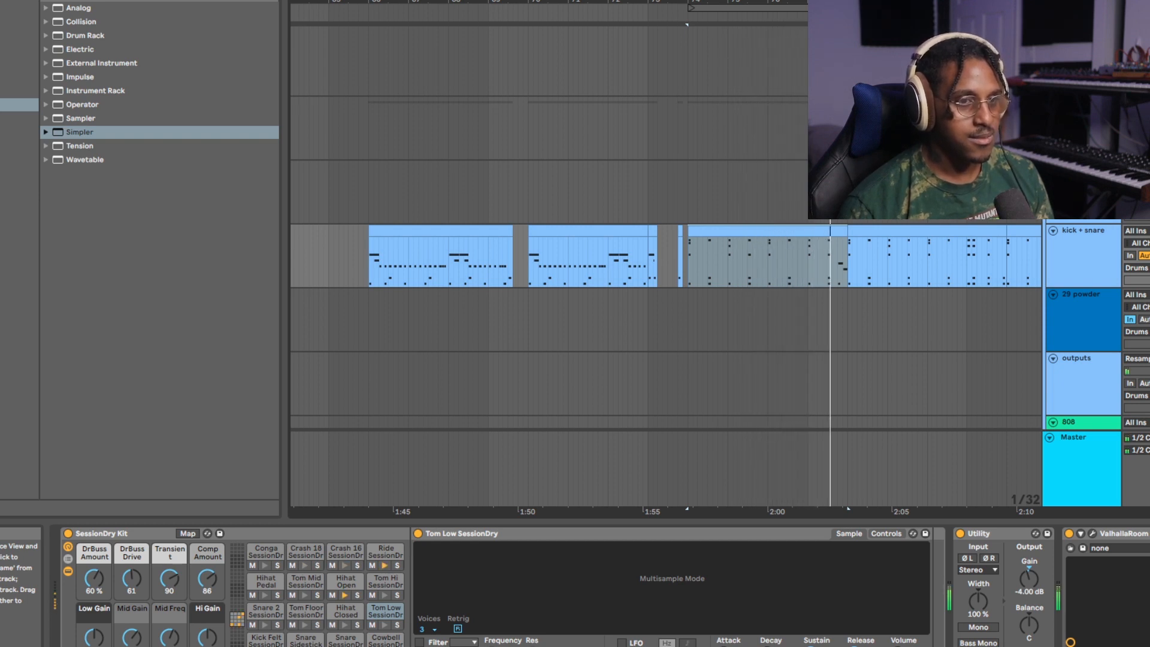
key(space)
Find the ABPL2, 39-Audio 2, Sine Bells and Serum layers and play the guitar layers group from about 2:16.
scroll(835, 336, down, 15)
scroll(851, 335, down, 5)
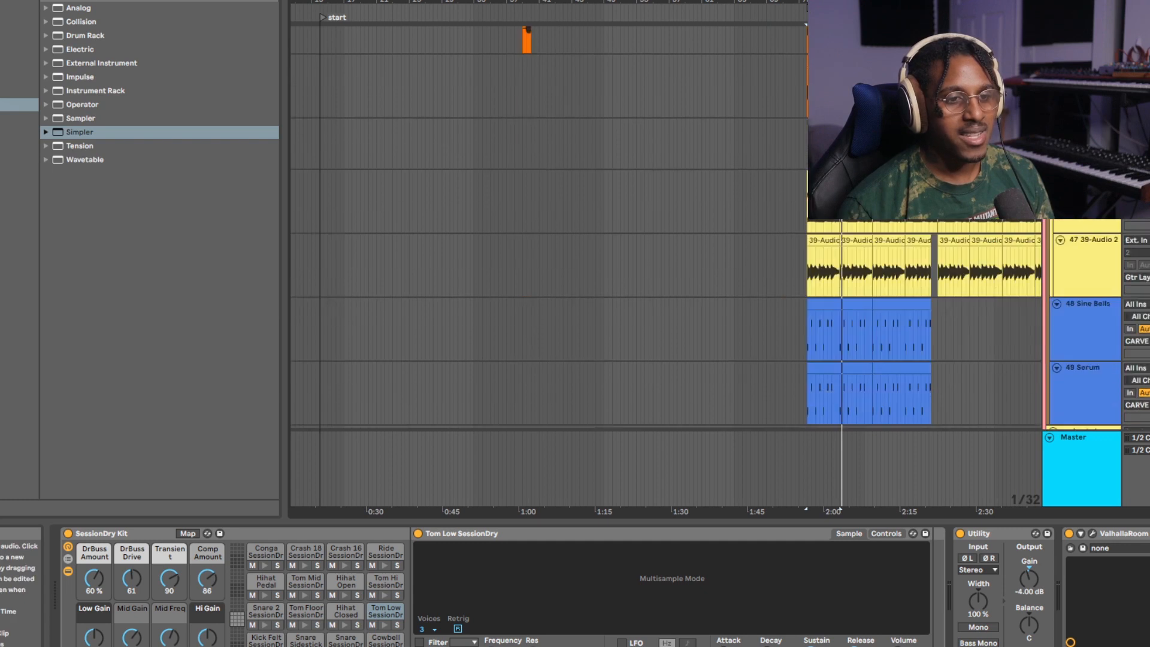
scroll(853, 335, up, 5)
scroll(853, 336, up, 1)
scroll(827, 335, up, 1)
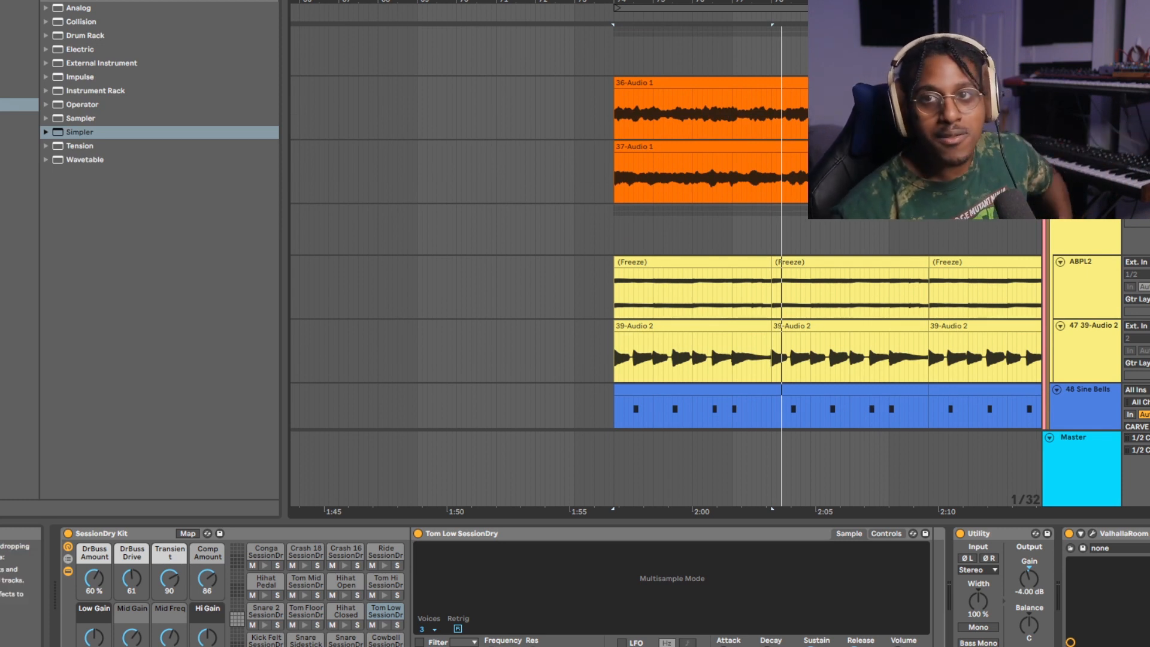
scroll(814, 263, down, 5)
scroll(958, 264, up, 5)
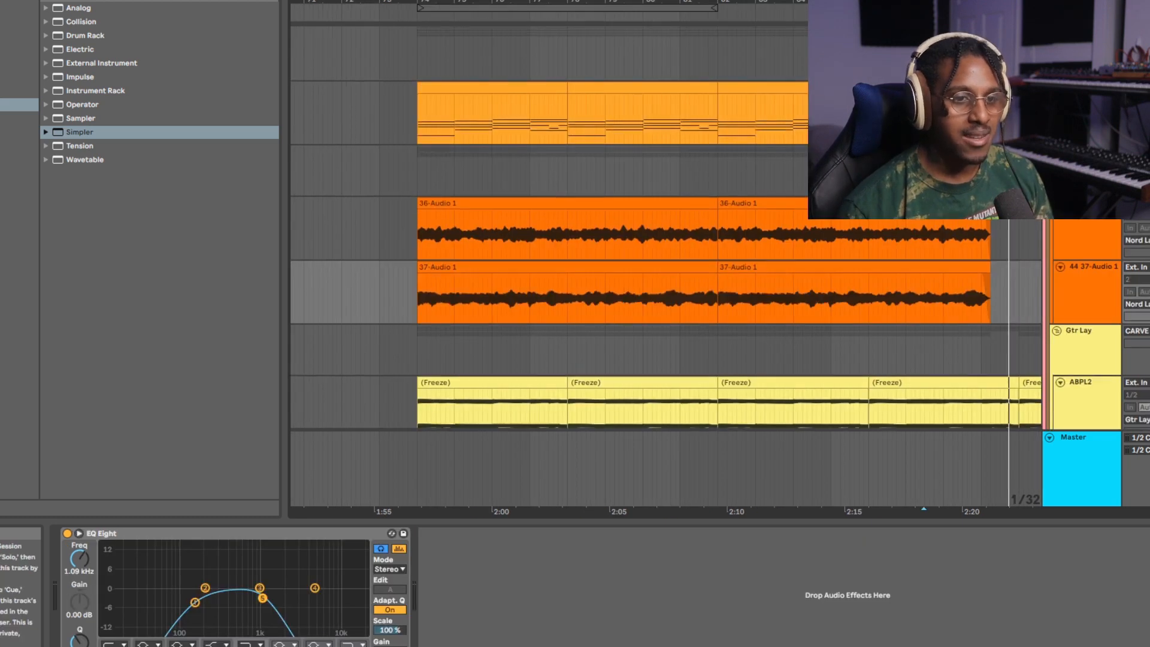
scroll(665, 264, down, 8)
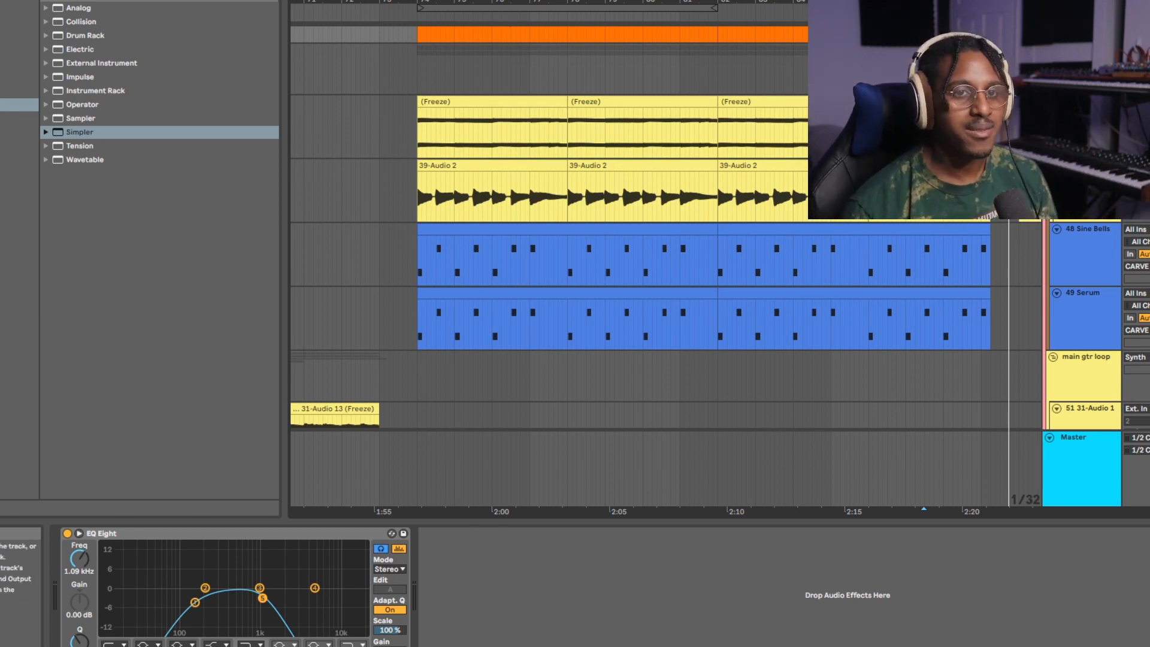
click(881, 69)
key(space)
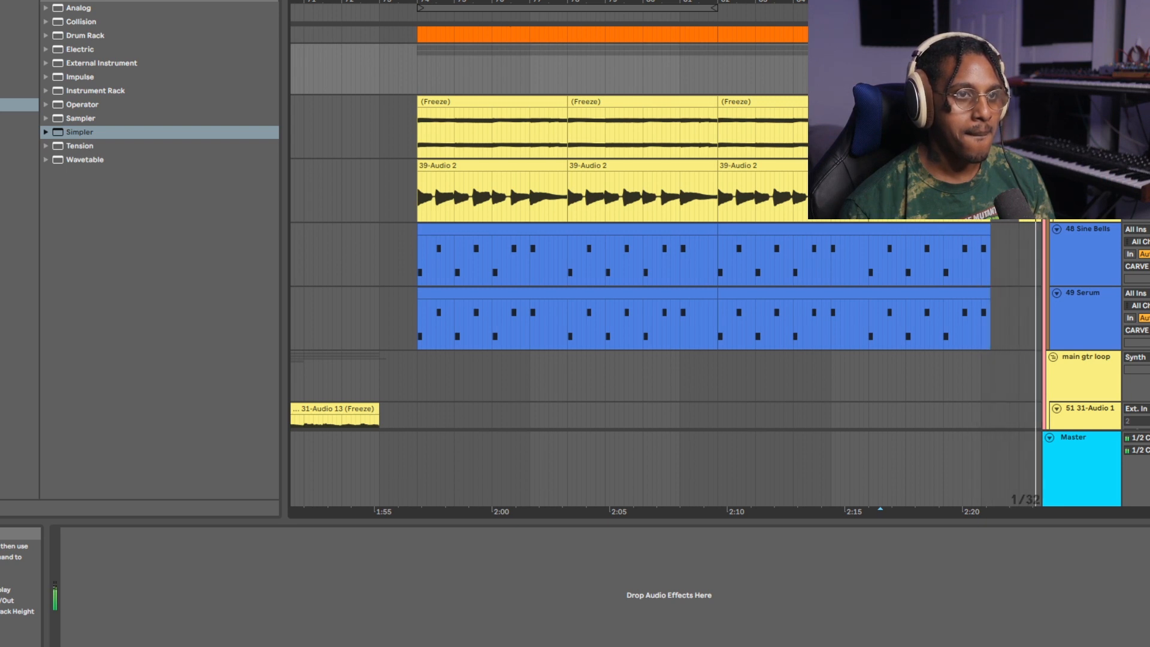
scroll(666, 258, down, 3)
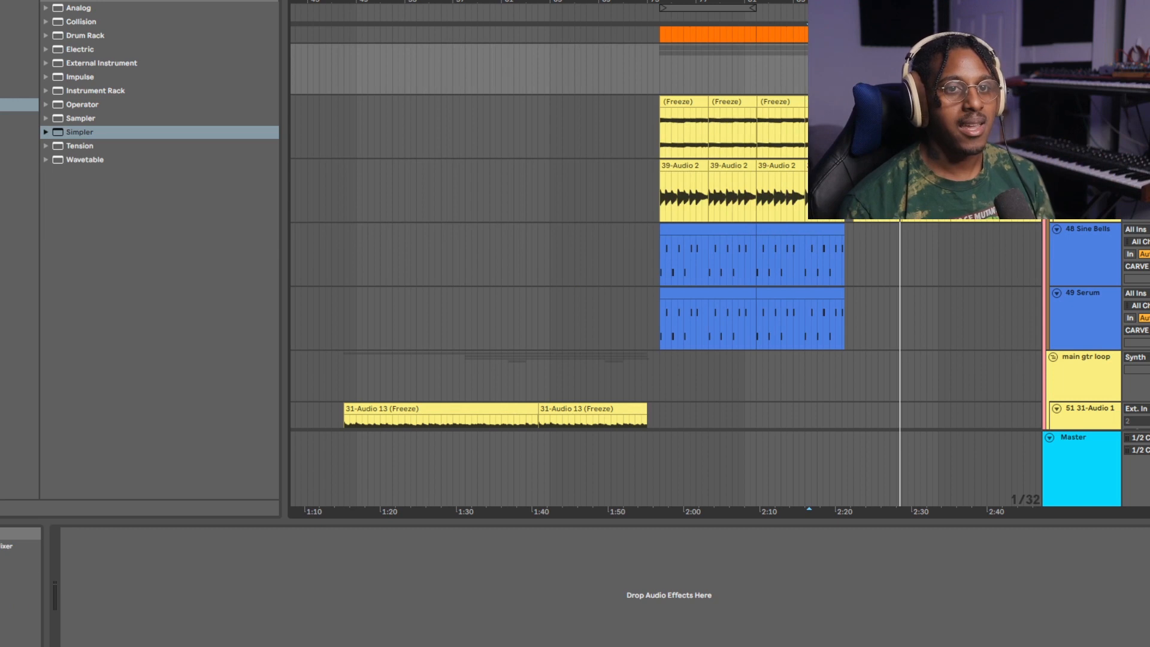
Review the whole arrangement from the Vocal Riser tracks at the end back up through synths and drums to the Tracking stuff group.
scroll(666, 257, down, 1)
scroll(666, 258, down, 5)
scroll(666, 258, down, 6)
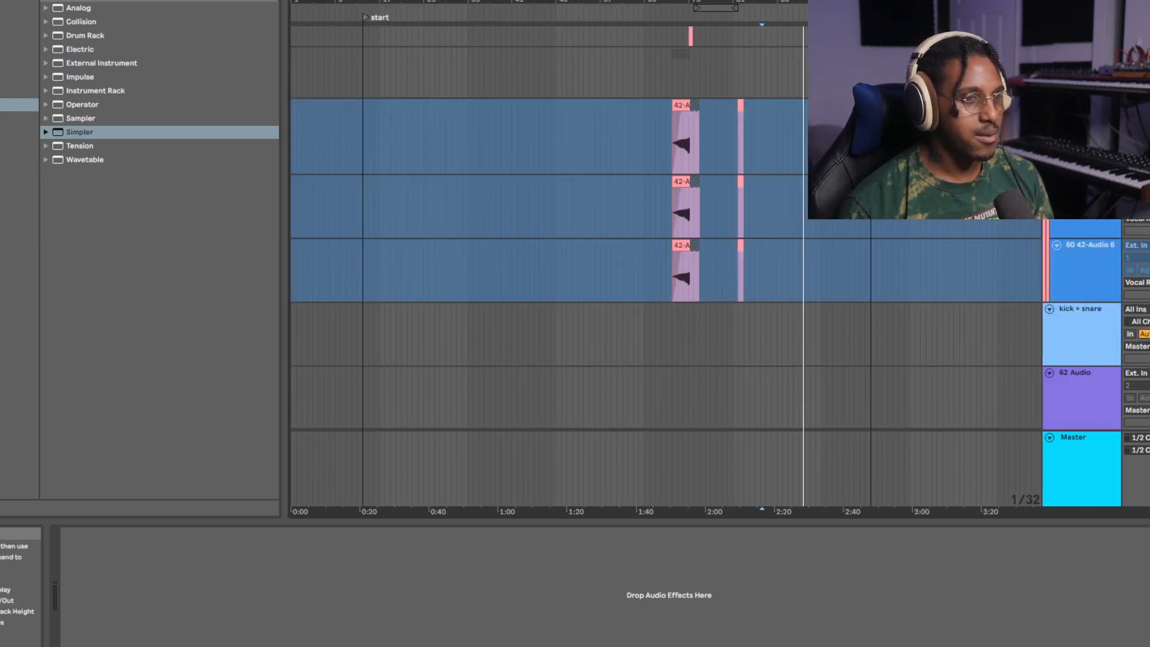
scroll(666, 257, up, 4)
scroll(666, 257, up, 10)
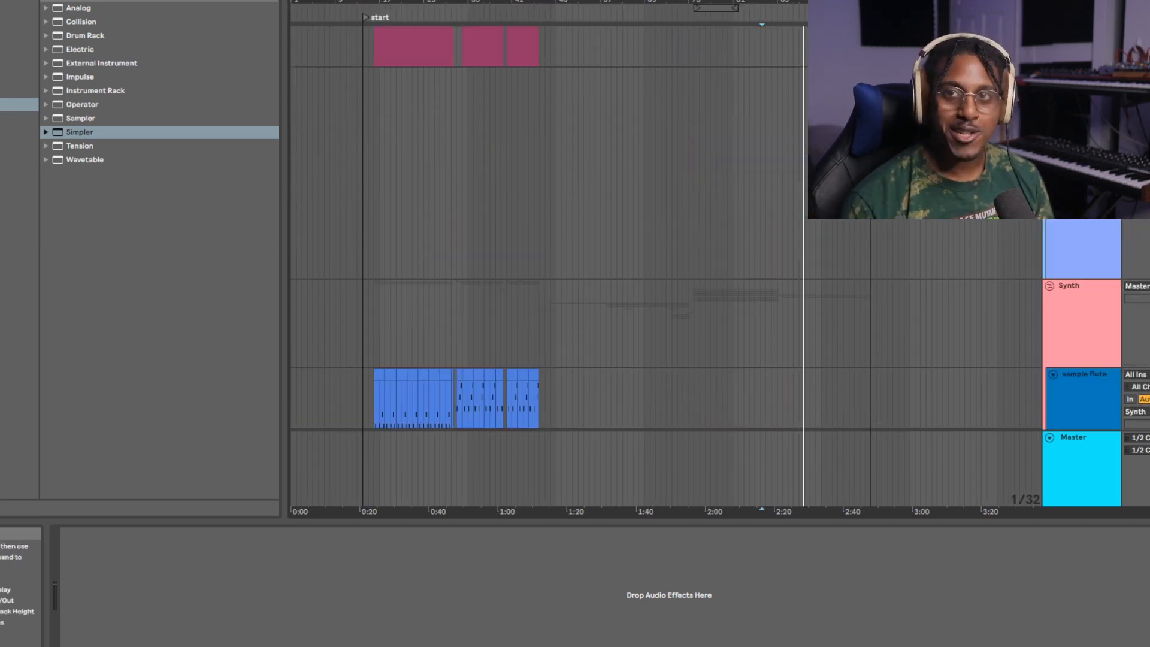
scroll(666, 258, up, 6)
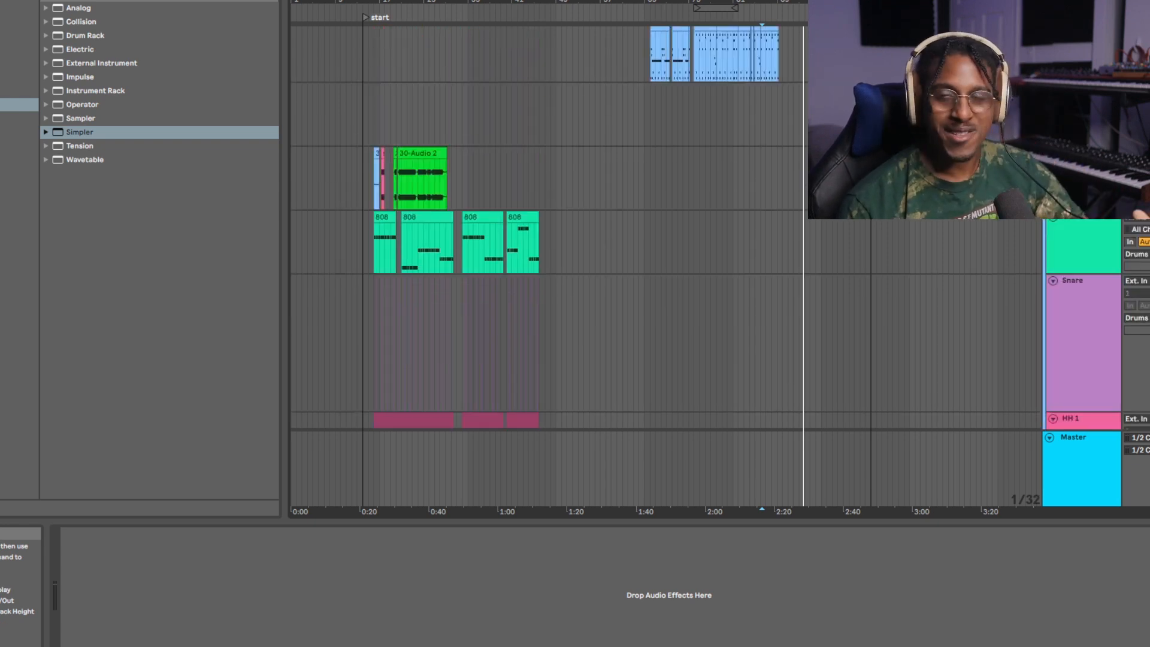
scroll(666, 257, up, 6)
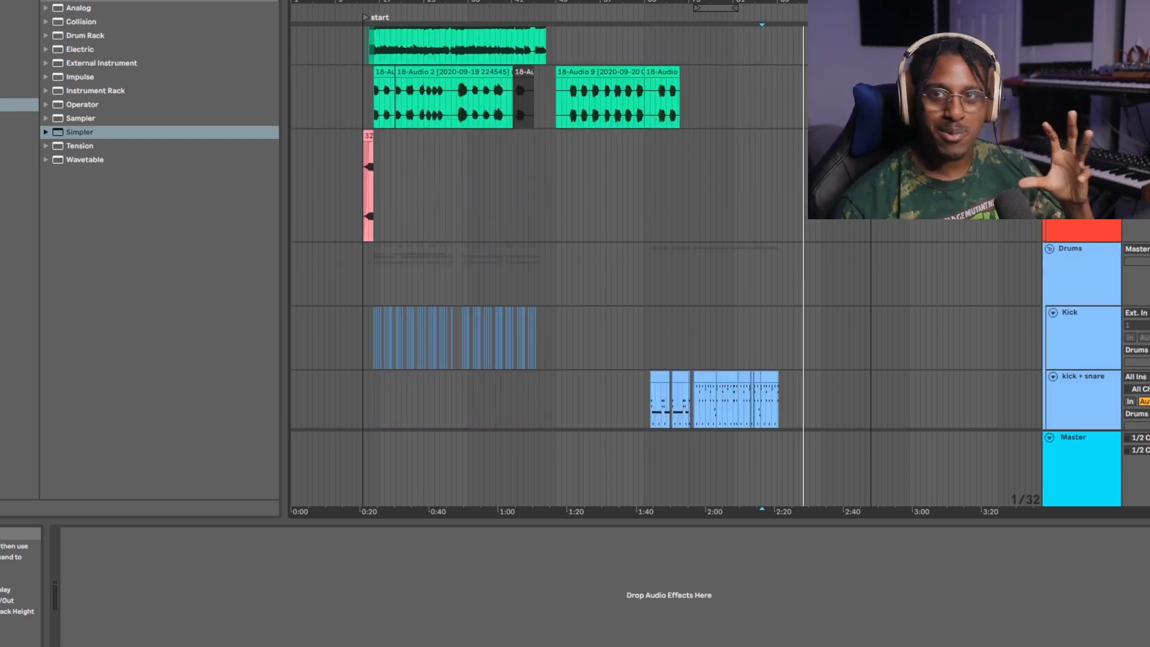
scroll(667, 258, up, 8)
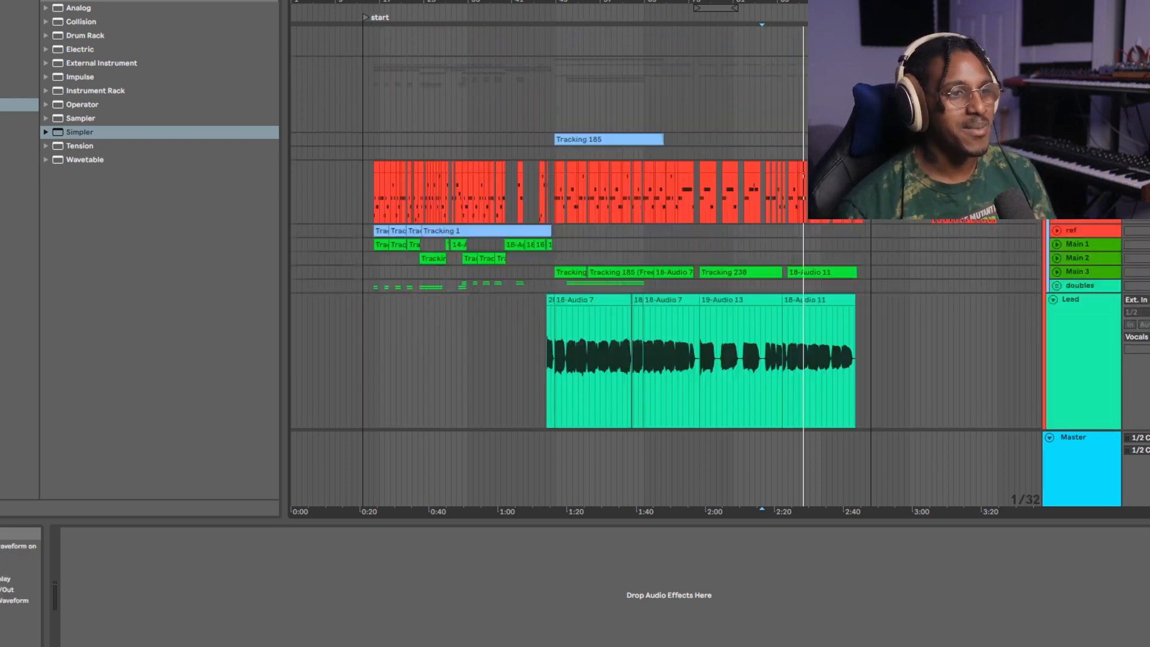
scroll(666, 258, up, 5)
scroll(666, 258, up, 2)
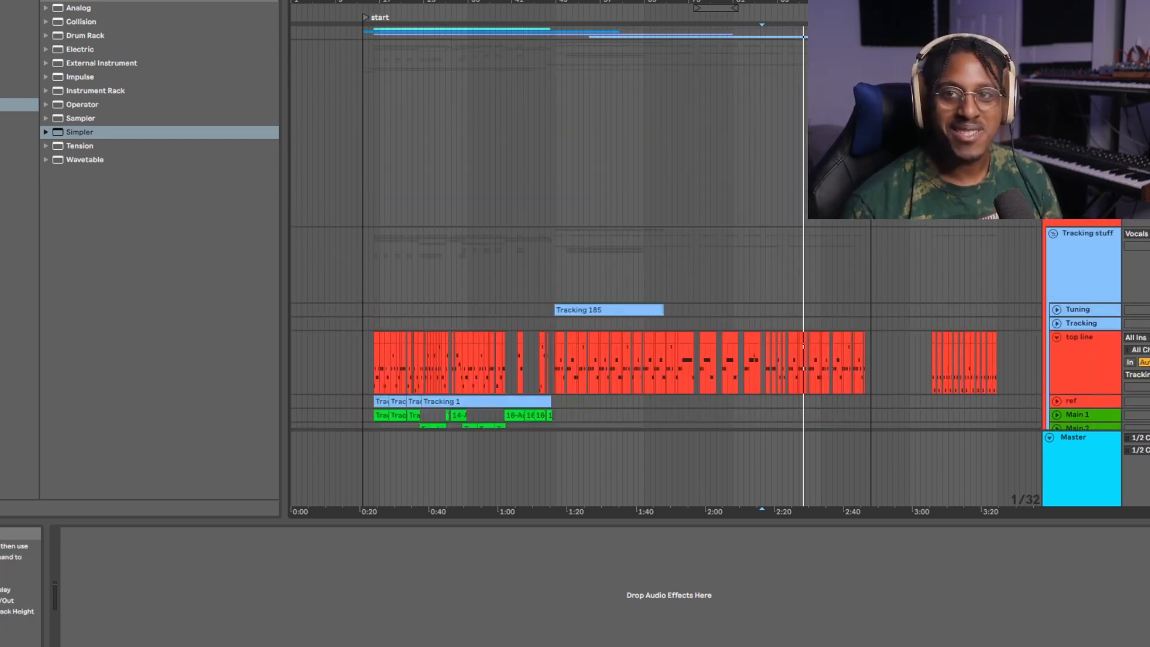
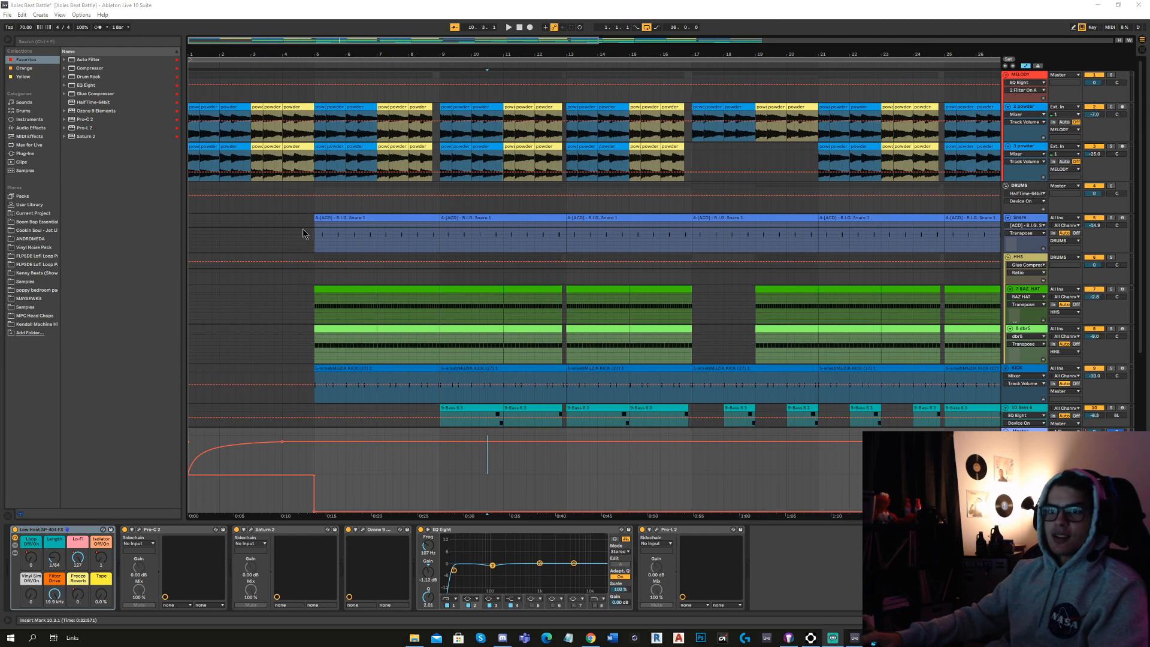
Solo the two powder tracks in the MELODY group and play them from bar 5.
click(314, 235)
click(1111, 108)
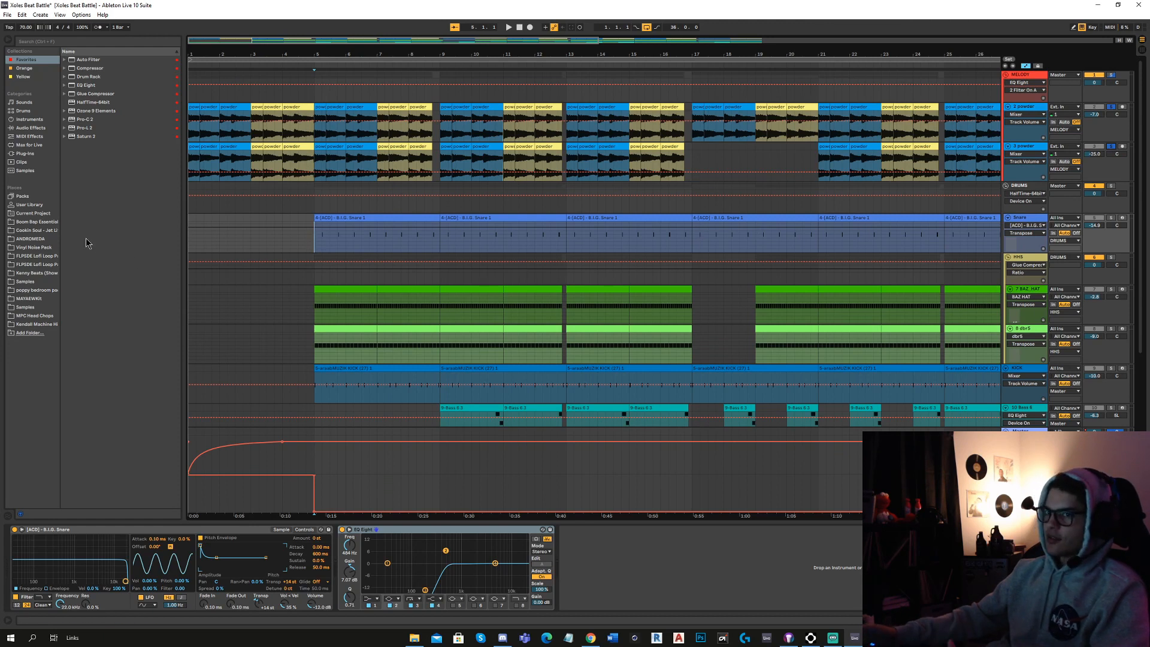
scroll(343, 210, up, 3)
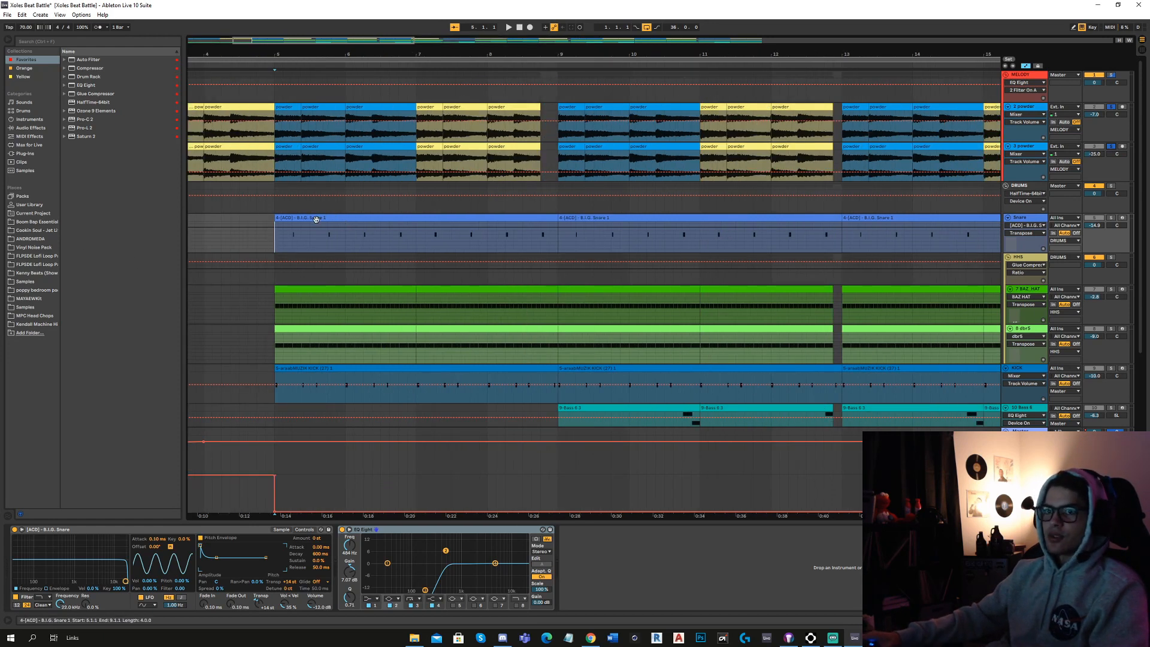
key(space)
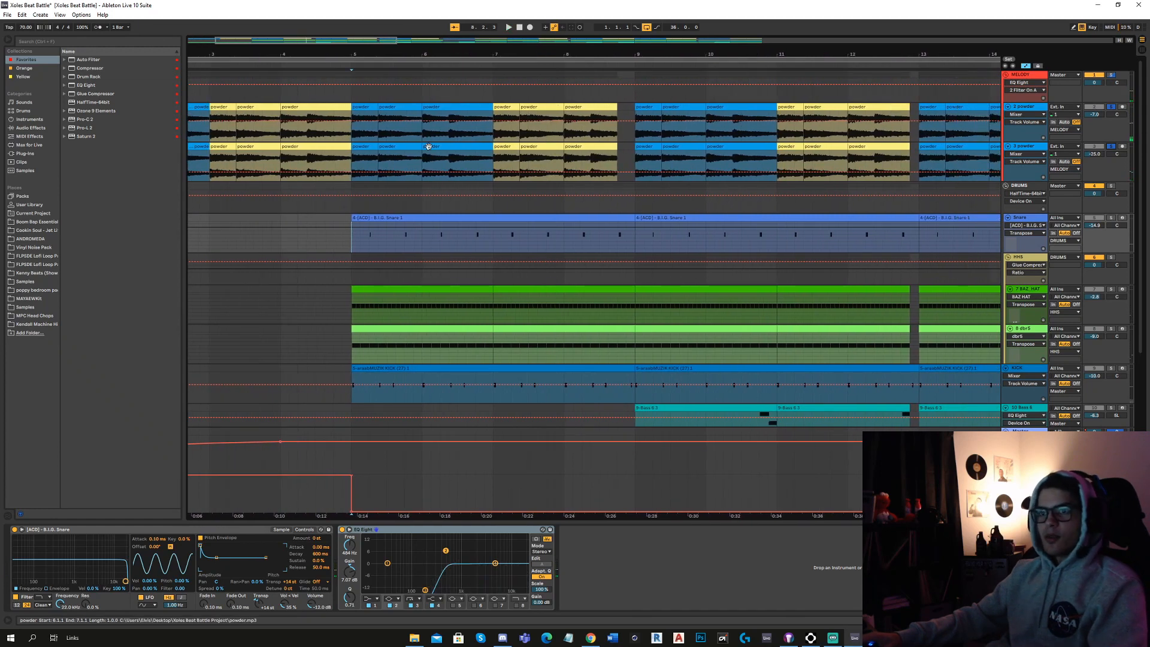
Stop playback and open the powder clips at bar 6 on both melody tracks to compare their sample and Transpose settings.
click(429, 146)
click(430, 139)
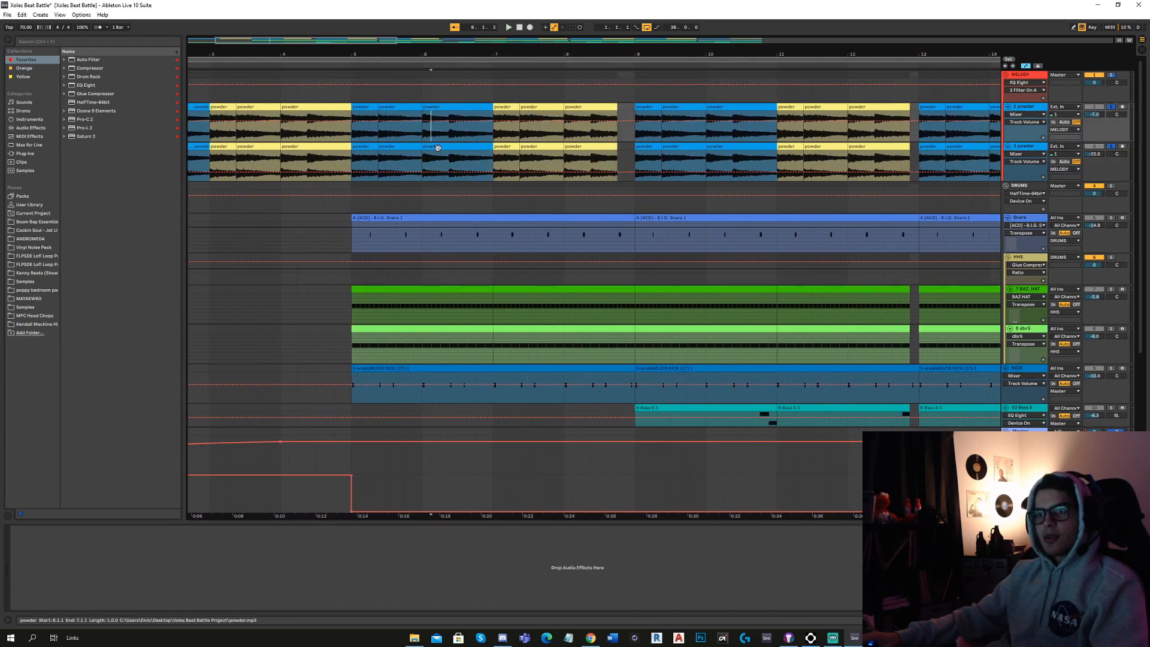
double_click(439, 149)
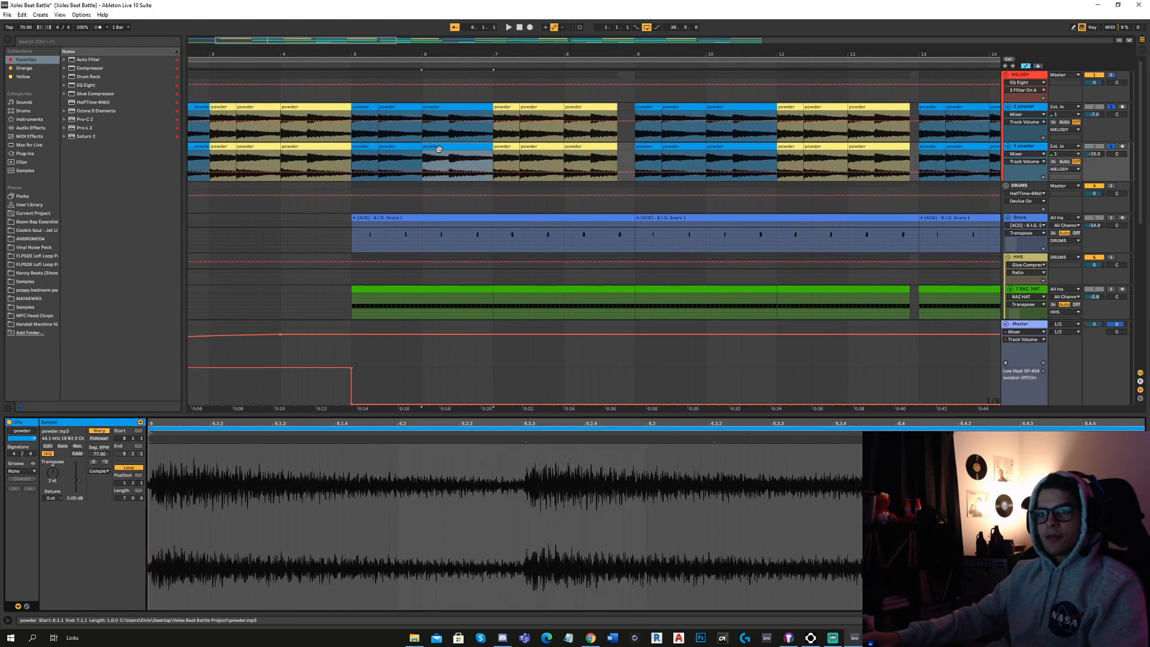
click(446, 116)
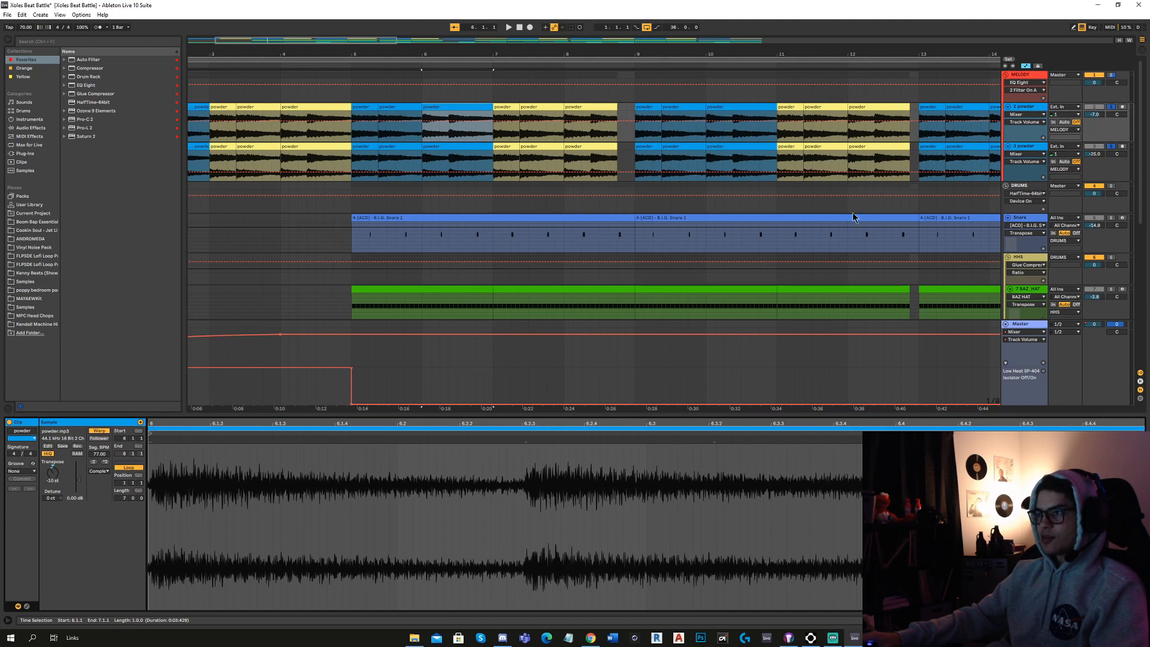
Show the DRUMS group's effects and play the Snare track from bar 5 with its instrument and EQ Eight shown.
click(1024, 77)
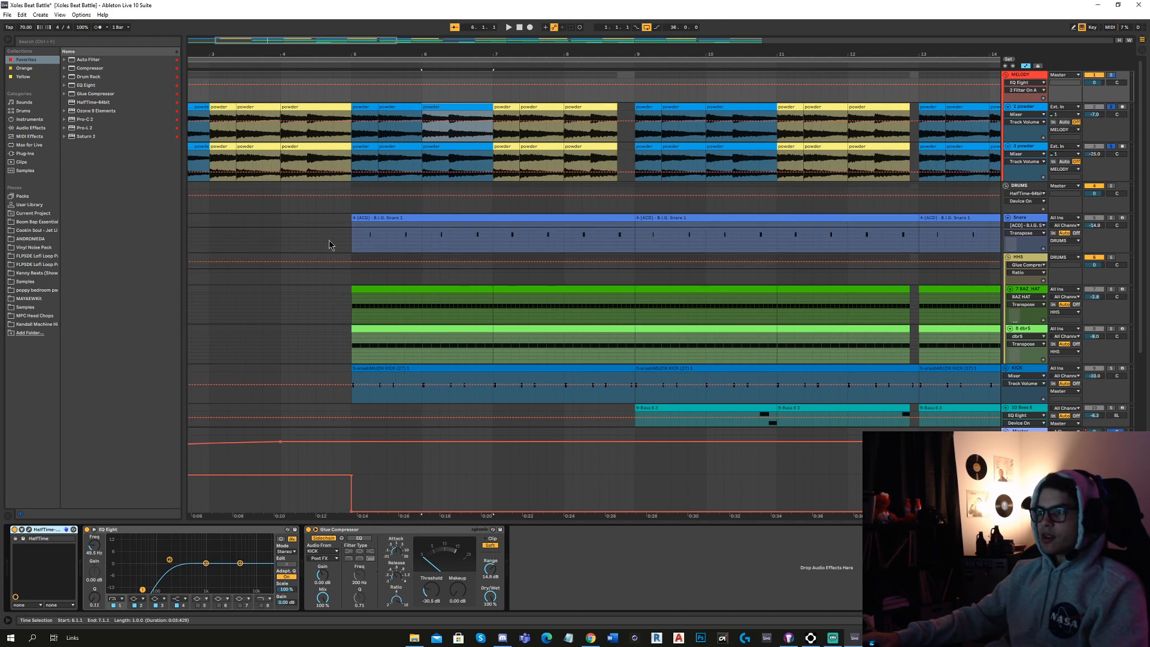
click(1017, 208)
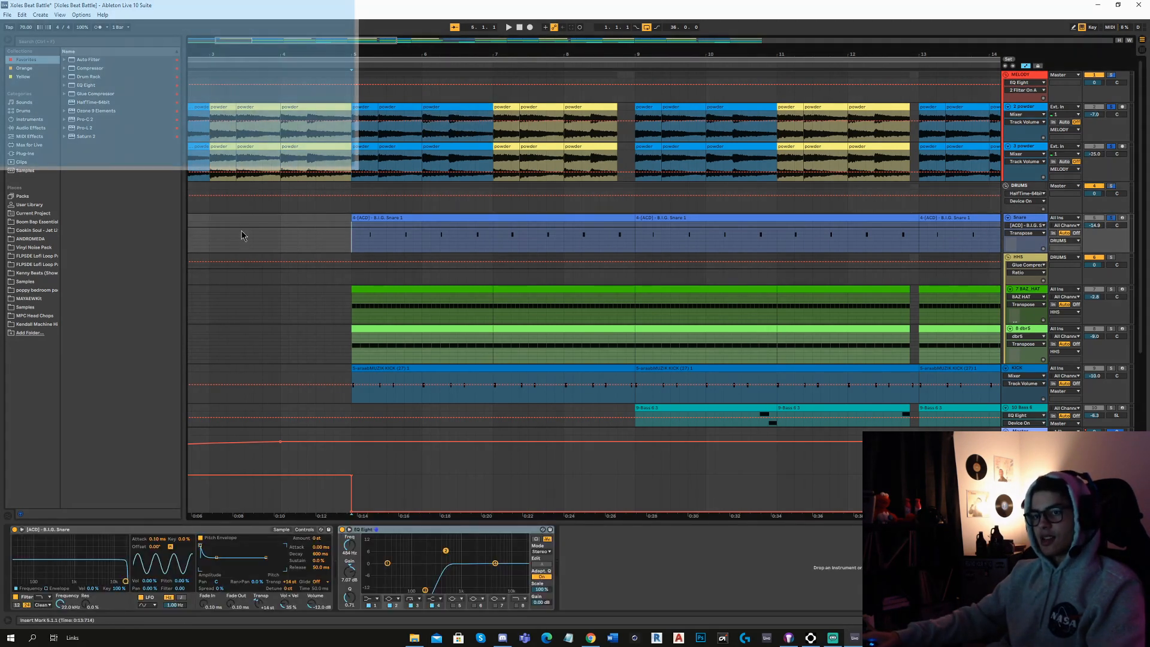
key(space)
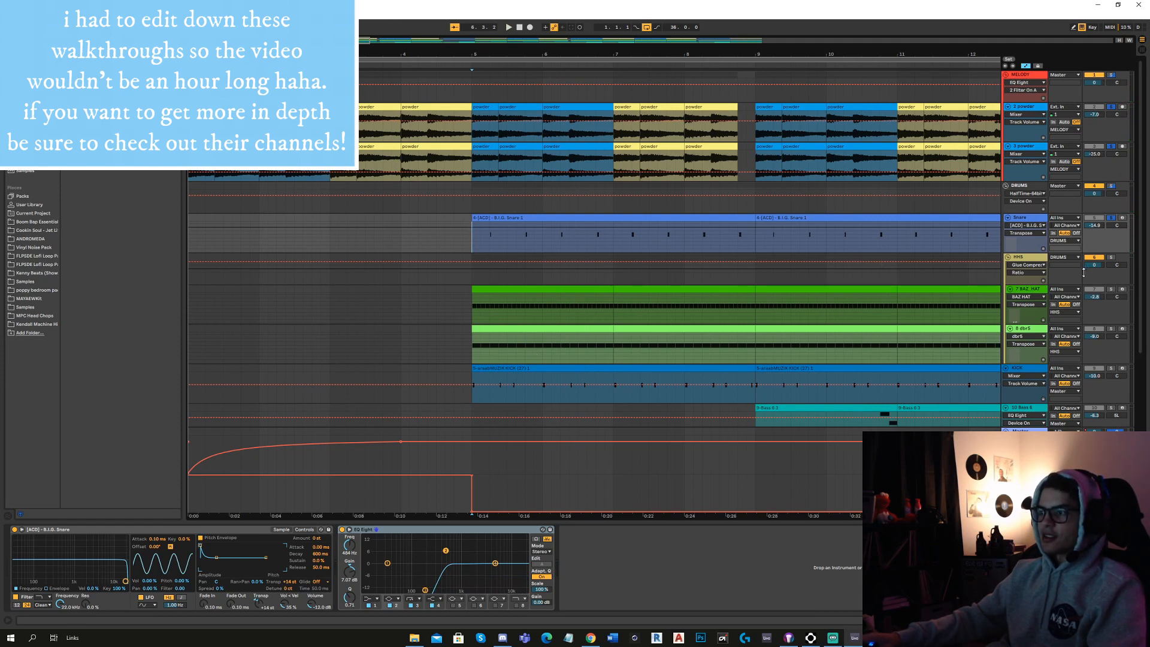
Solo the lower hi-hat track in the HHS group and play it from bar 5 with its sampler and EQ Eight shown.
ctrl+click(1112, 329)
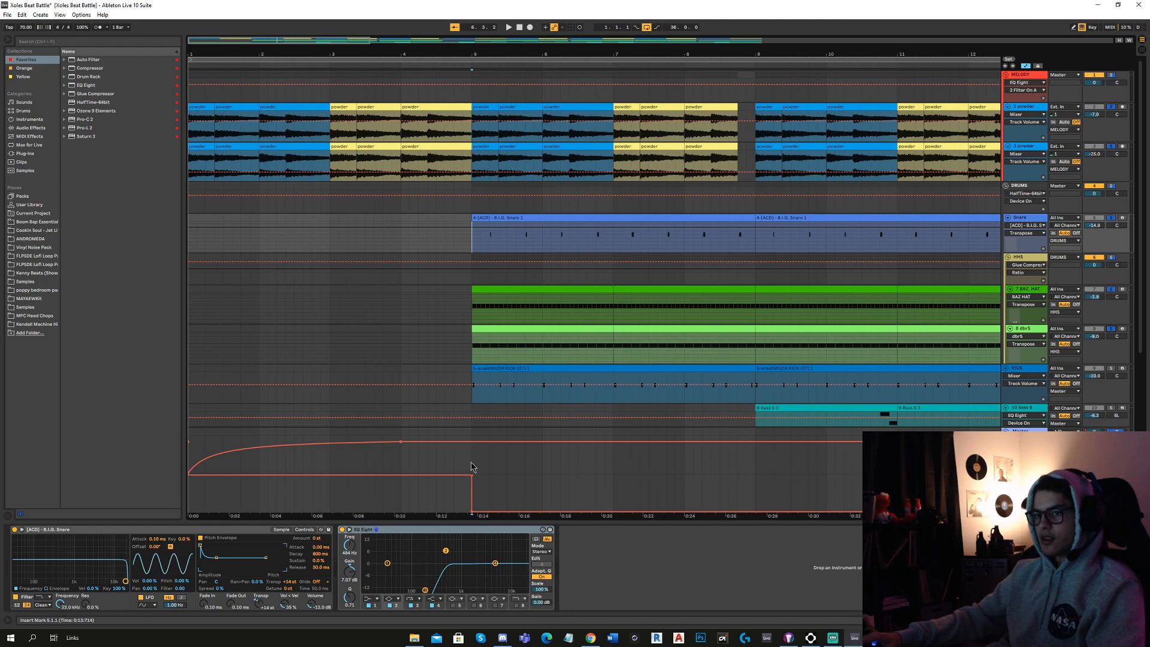
click(469, 346)
key(space)
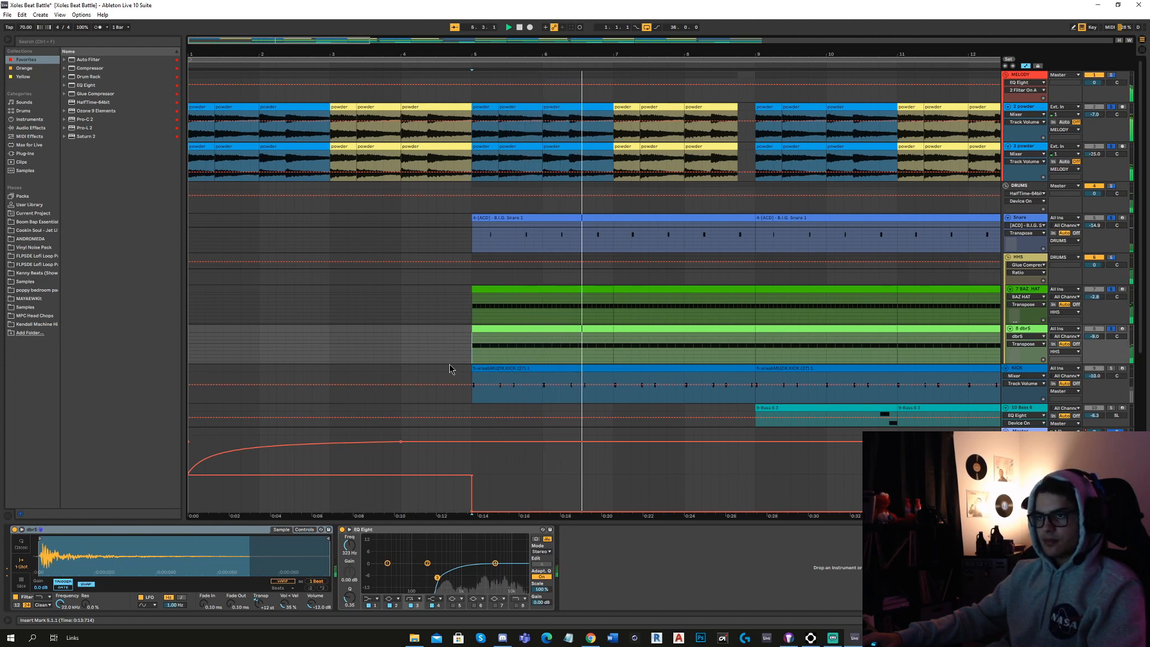
key(space)
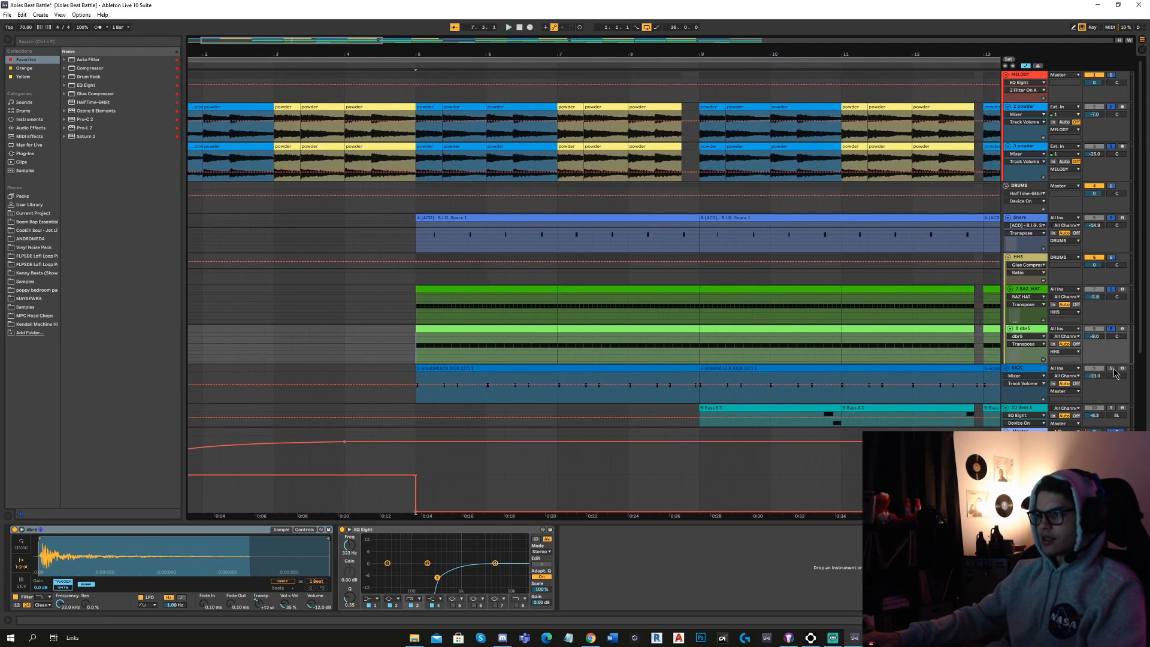
Play the KICK track from bar 5 with its sampler and EQ Eight shown.
click(412, 394)
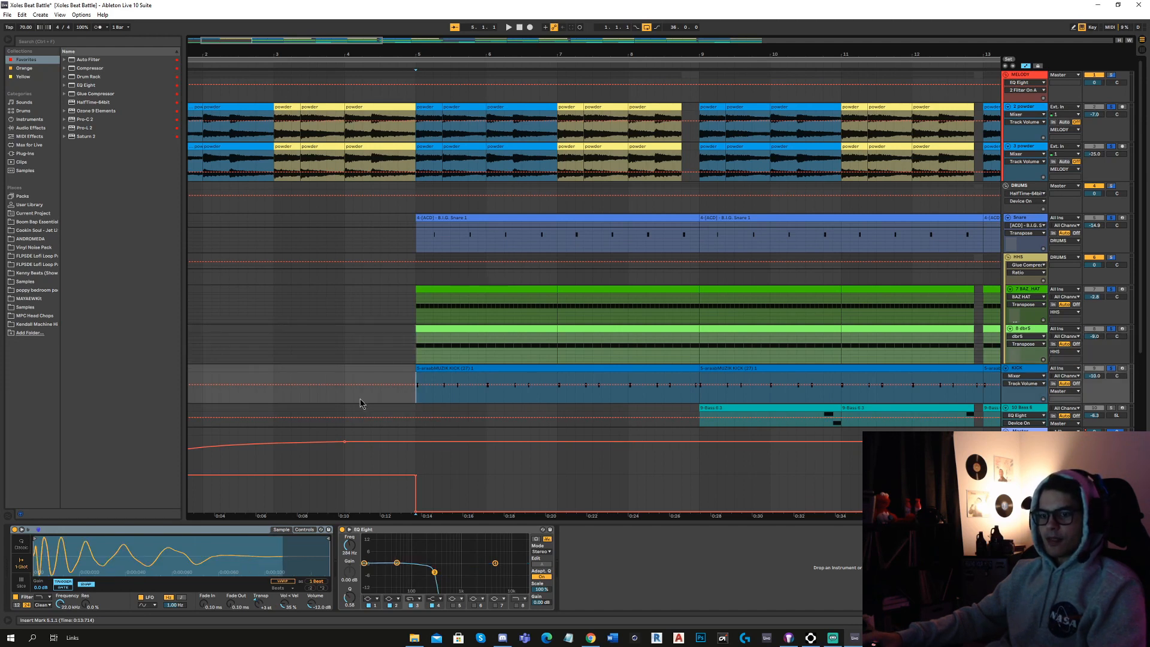
key(space)
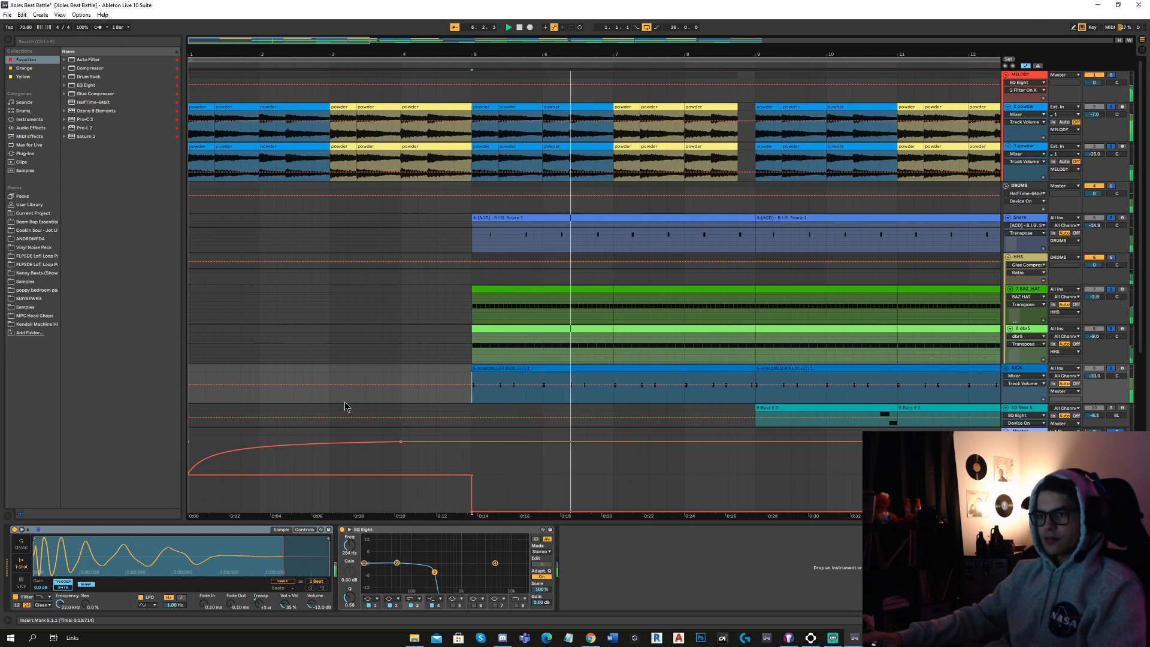
scroll(692, 285, down, 2)
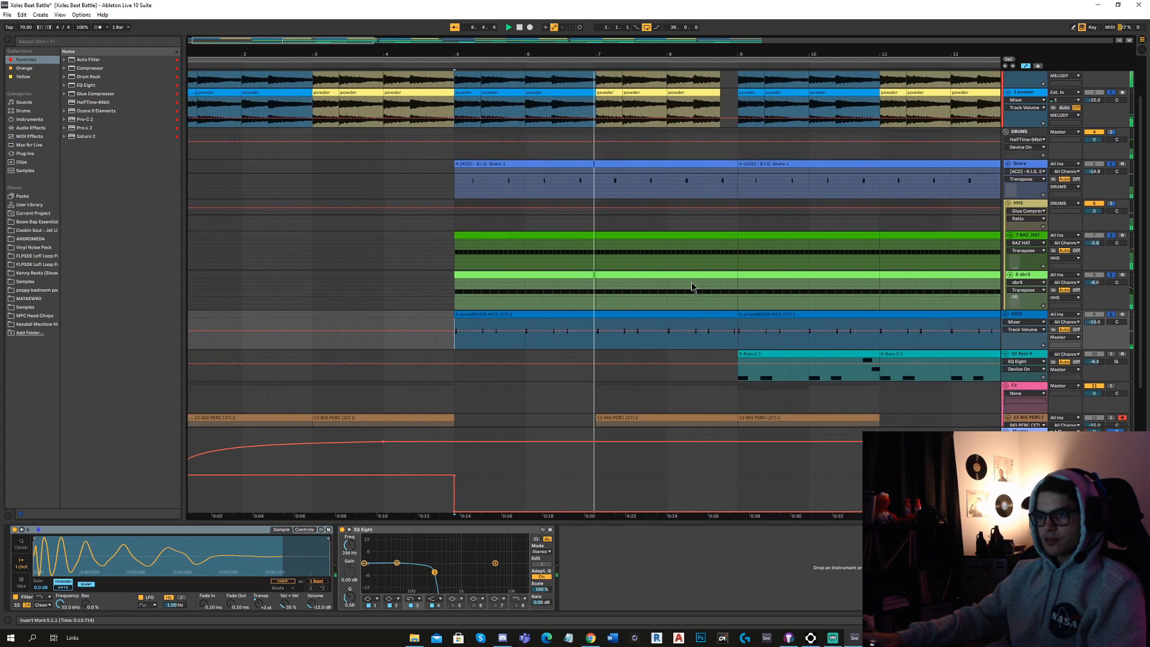
key(space)
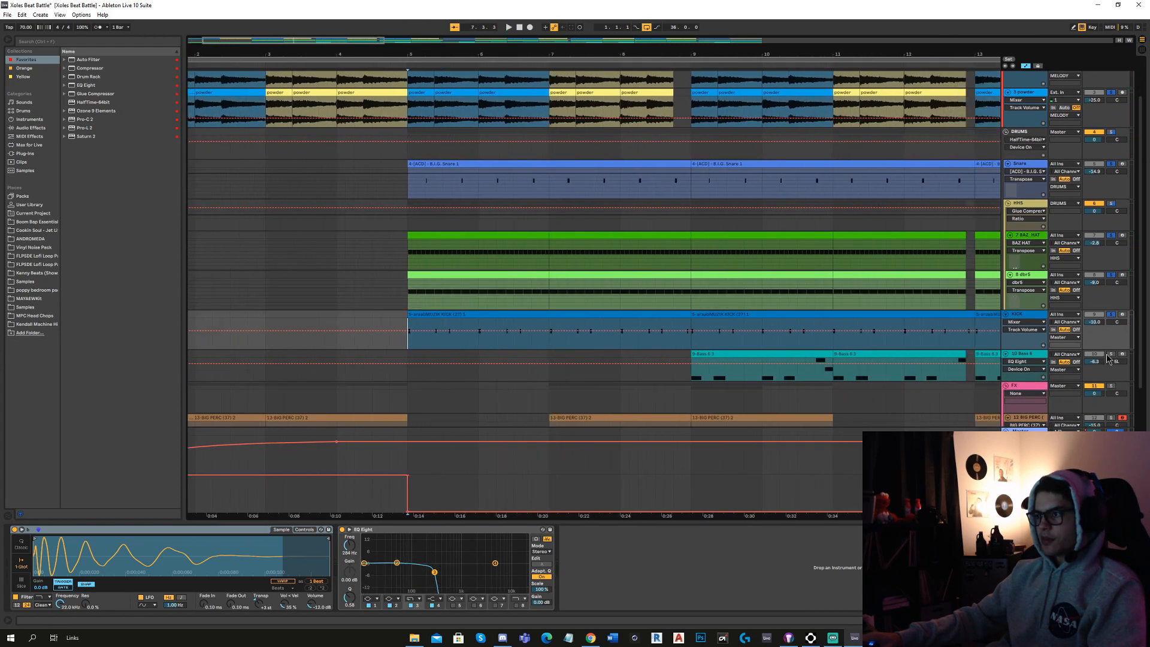
Play the bass track from its first clip at bar 9 with its sampler and EQ Eight shown.
click(695, 378)
key(space)
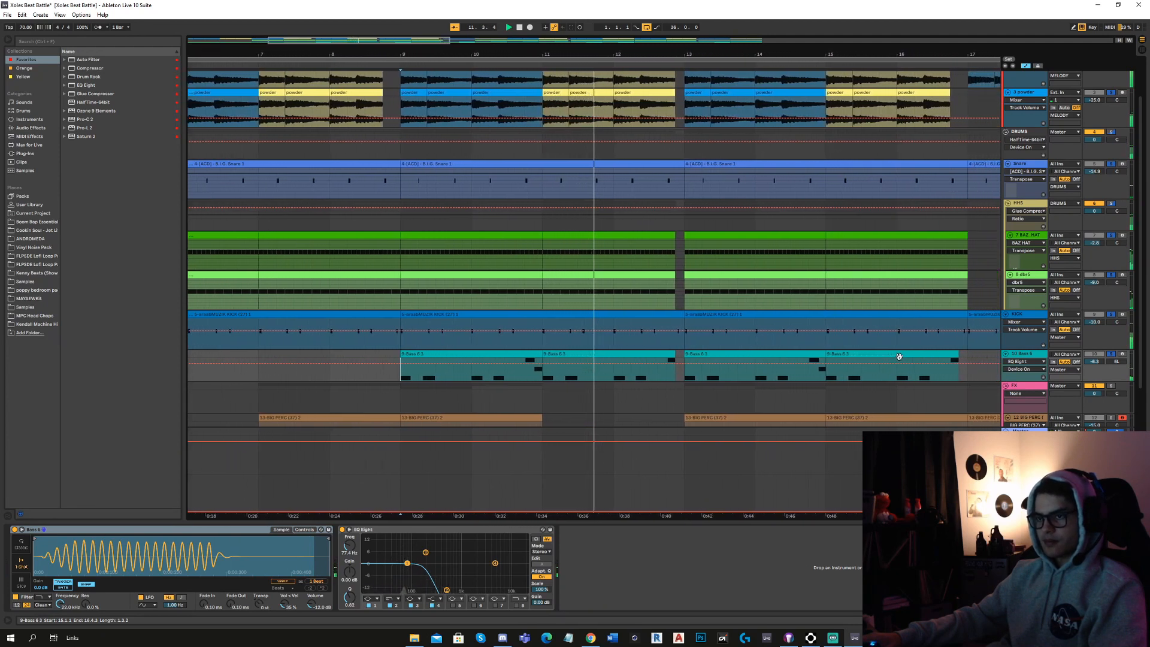
key(space)
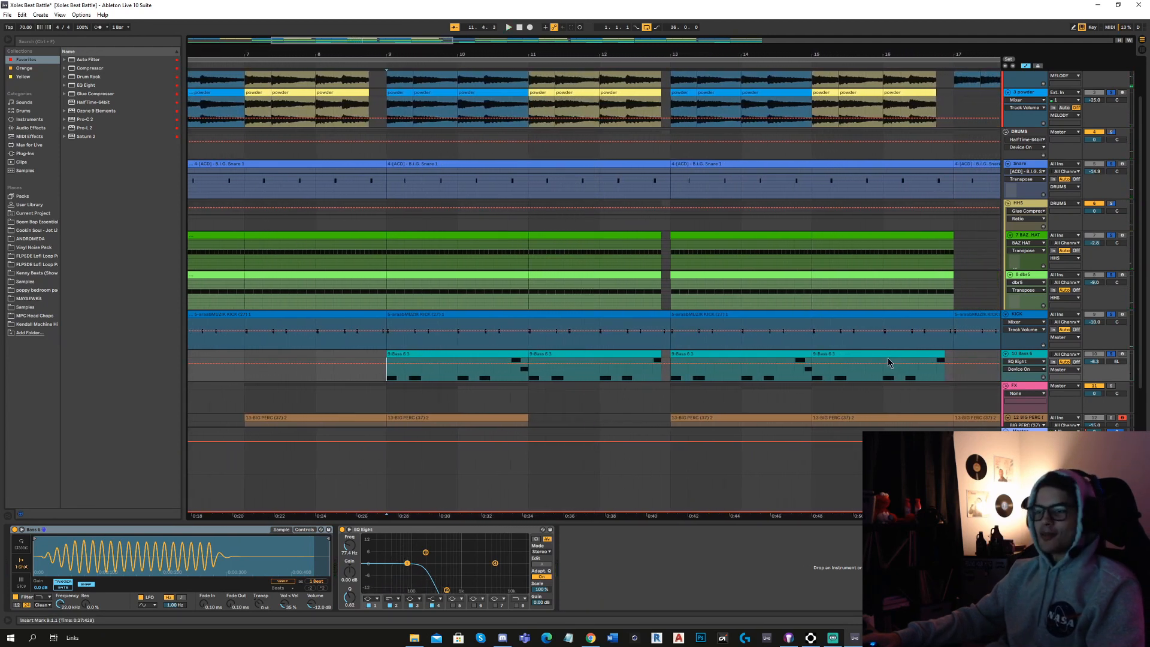
Look over the full arrangement and the BIG PERC, Trumpet and final audio tracks below the bass.
scroll(518, 401, down, 2)
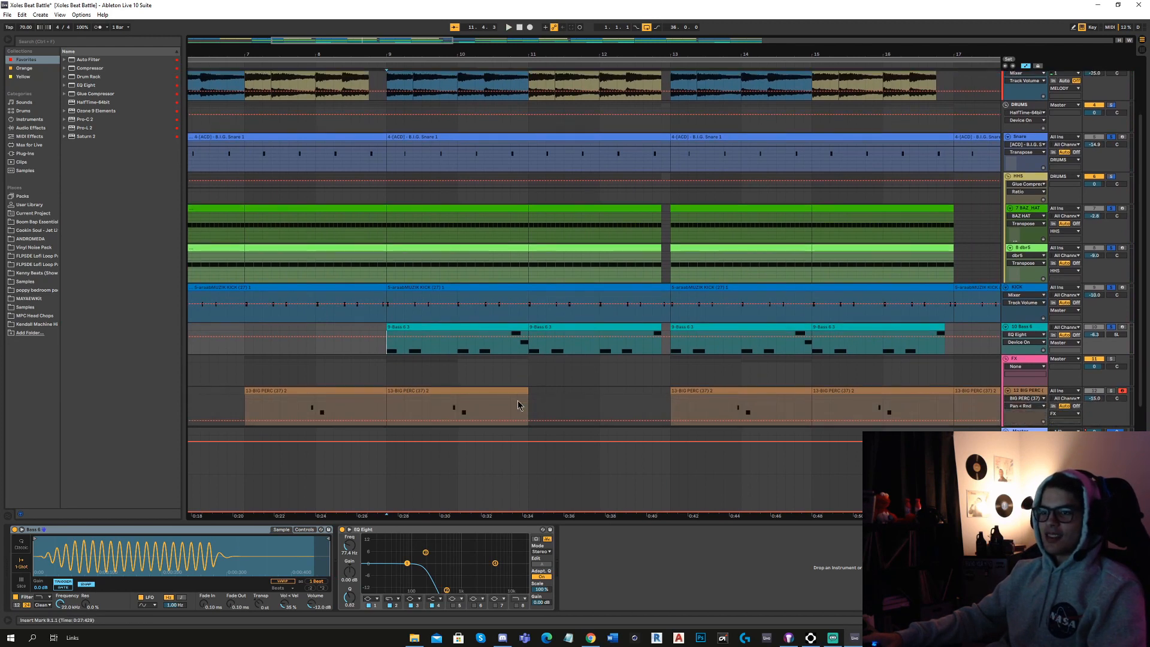
scroll(517, 401, down, 5)
scroll(221, 371, up, 3)
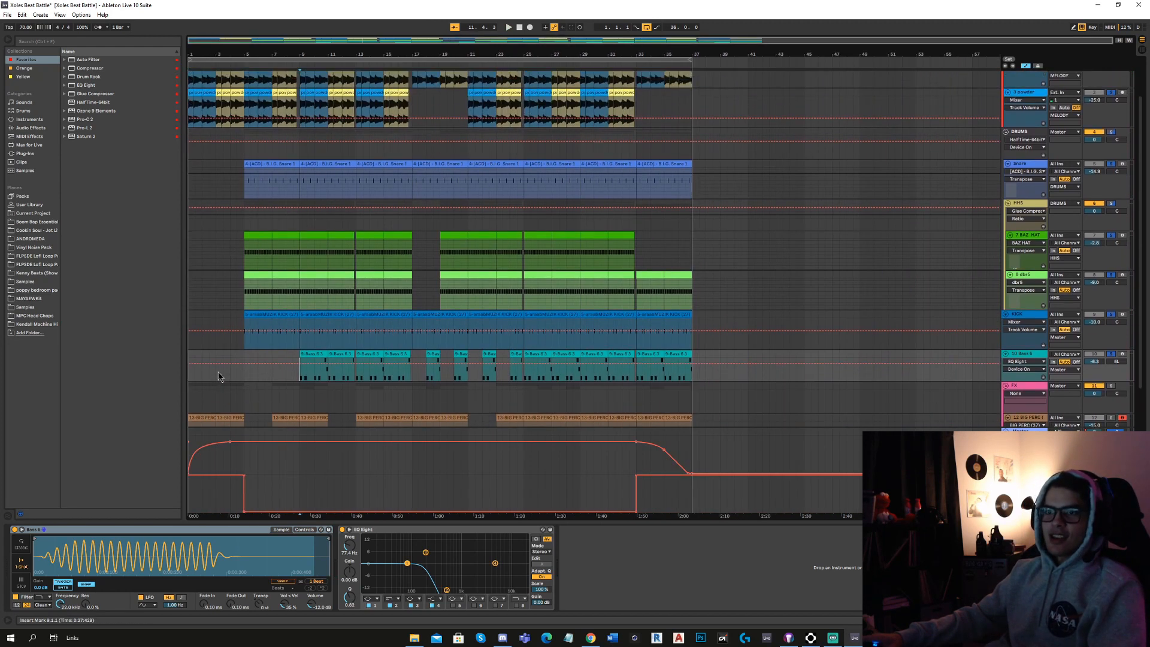
scroll(224, 368, down, 4)
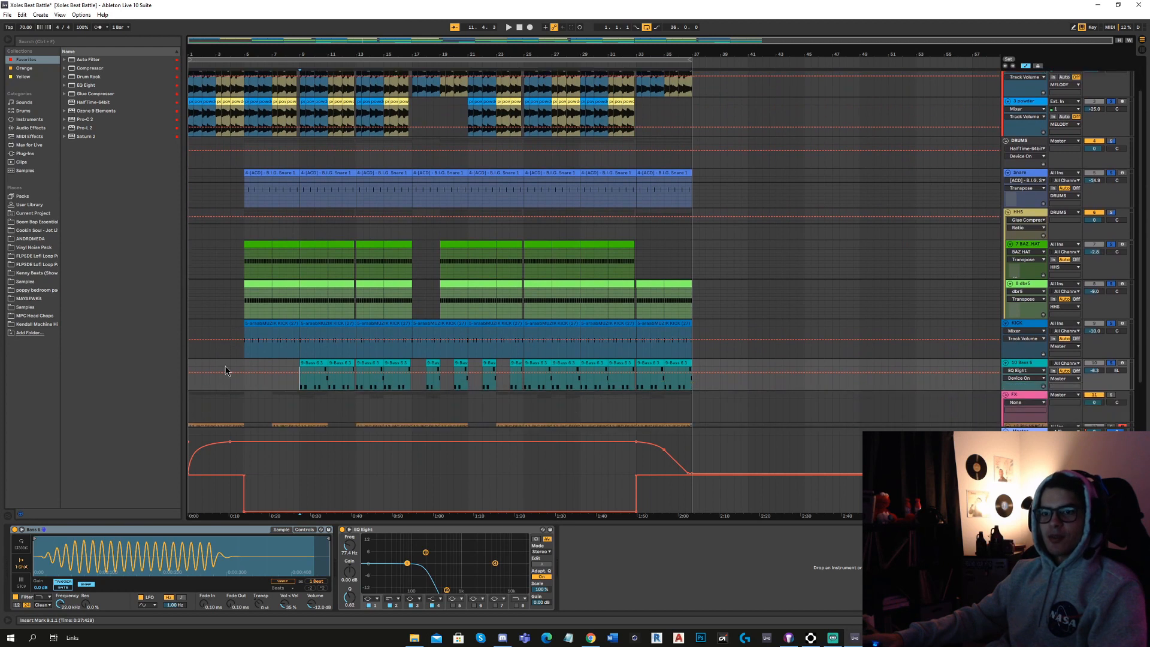
scroll(225, 384, up, 4)
scroll(299, 369, down, 4)
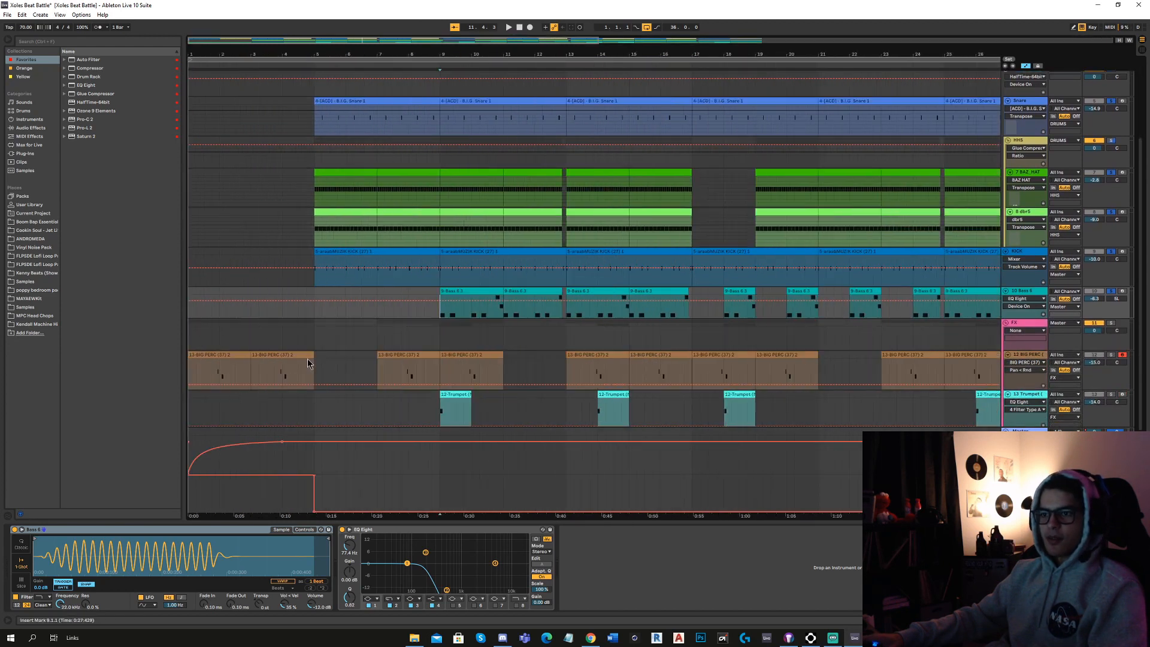
scroll(371, 342, down, 2)
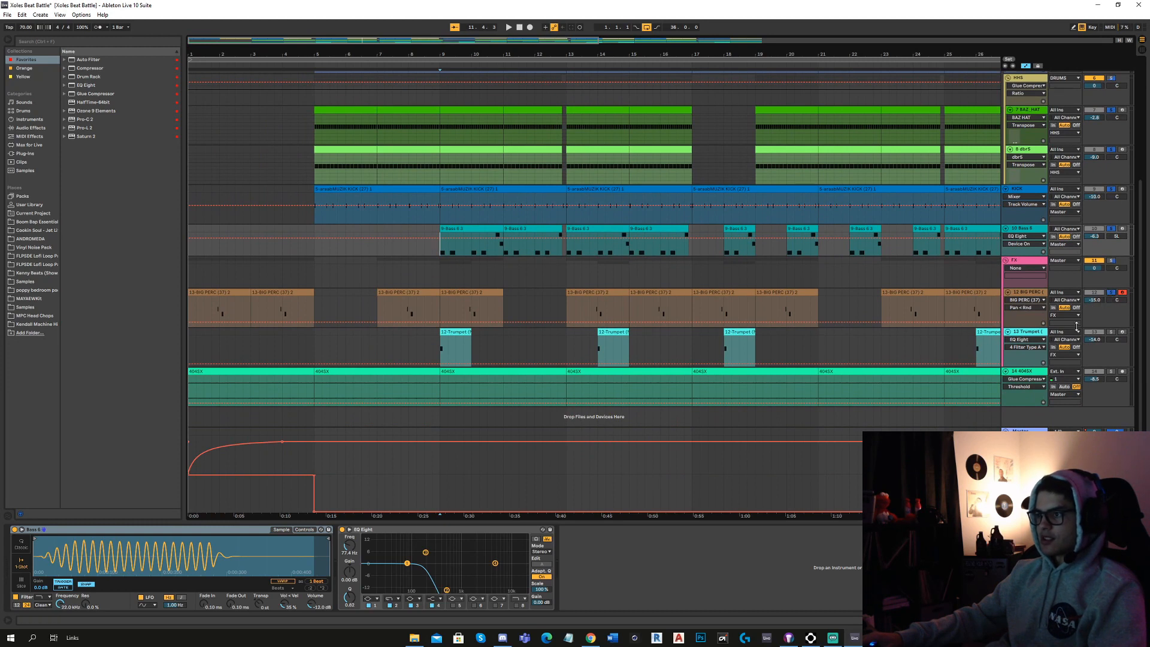
Play the Trumpet track from bar 7 and its clip at bar 9 with its sampler, Echo and EQ Eight shown.
click(376, 342)
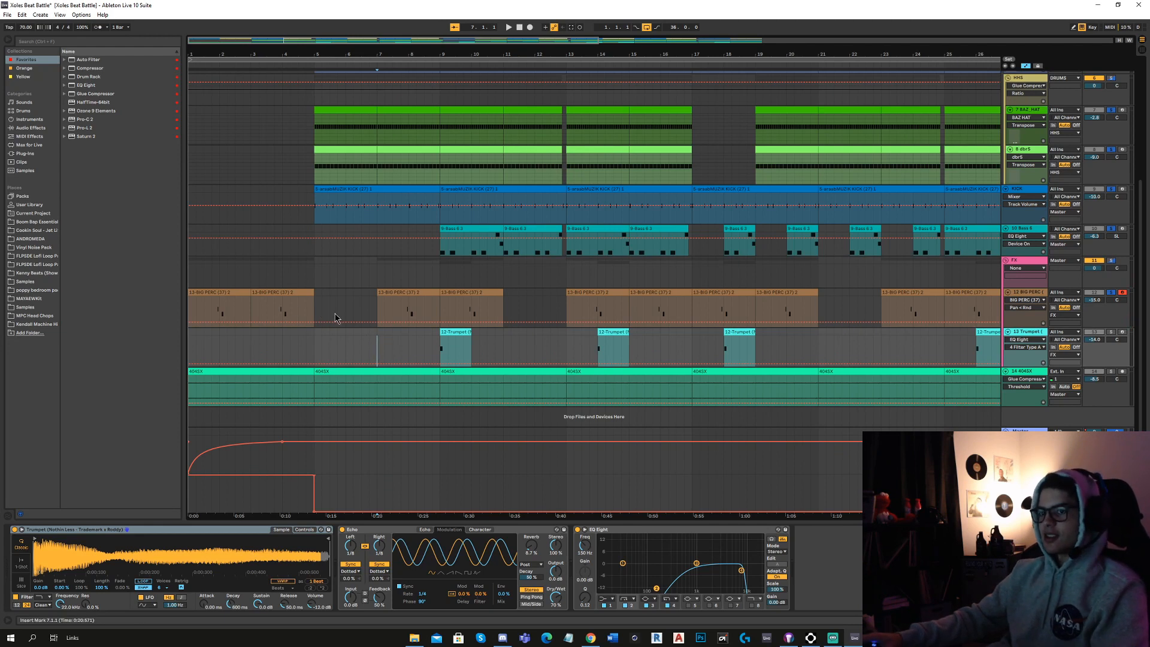
scroll(386, 358, up, 3)
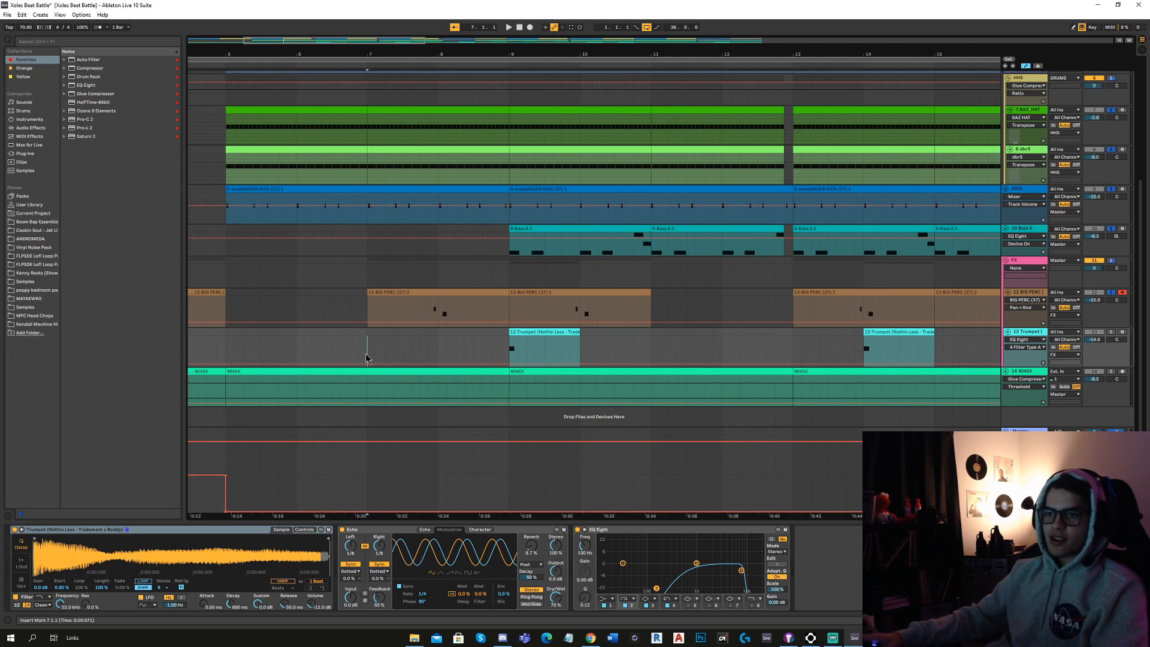
key(space)
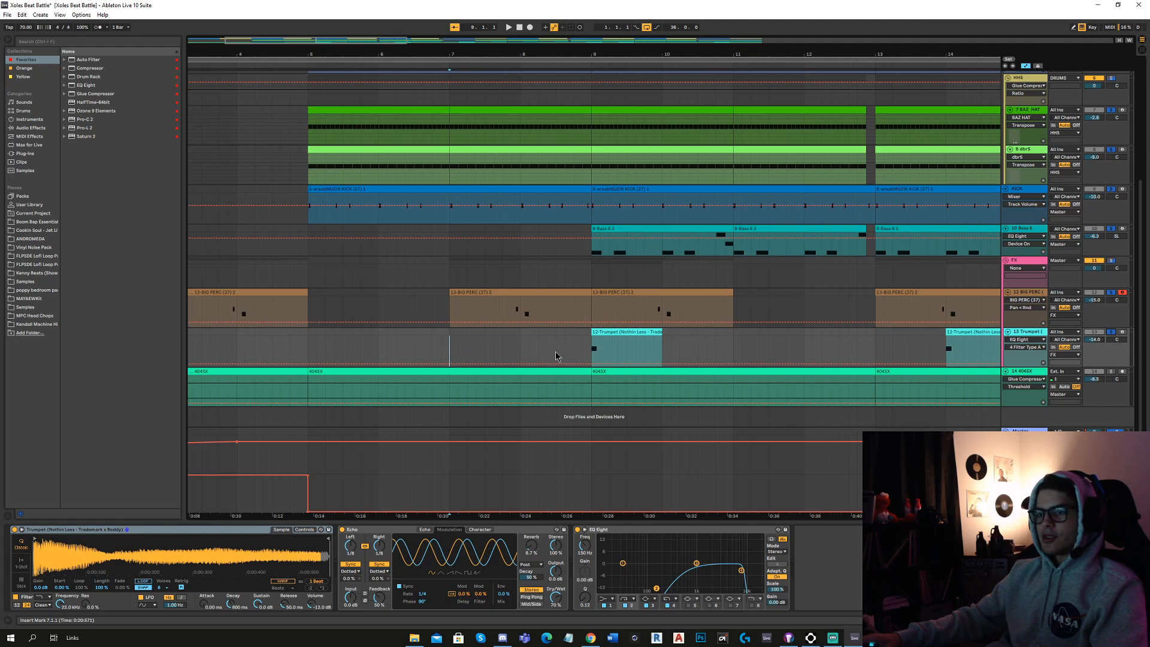
click(590, 357)
key(space)
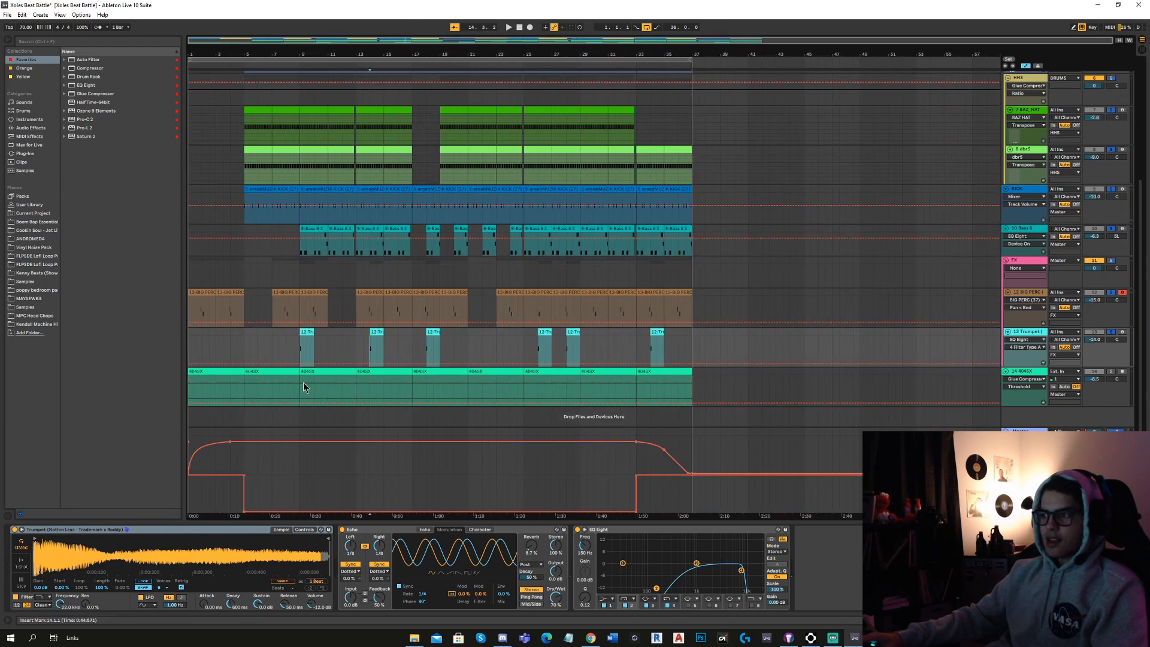
Select the bar 5 to 9 clip on the audio track below Trumpet, solo that track and play it with its Glue Compressor shown.
scroll(275, 384, up, 3)
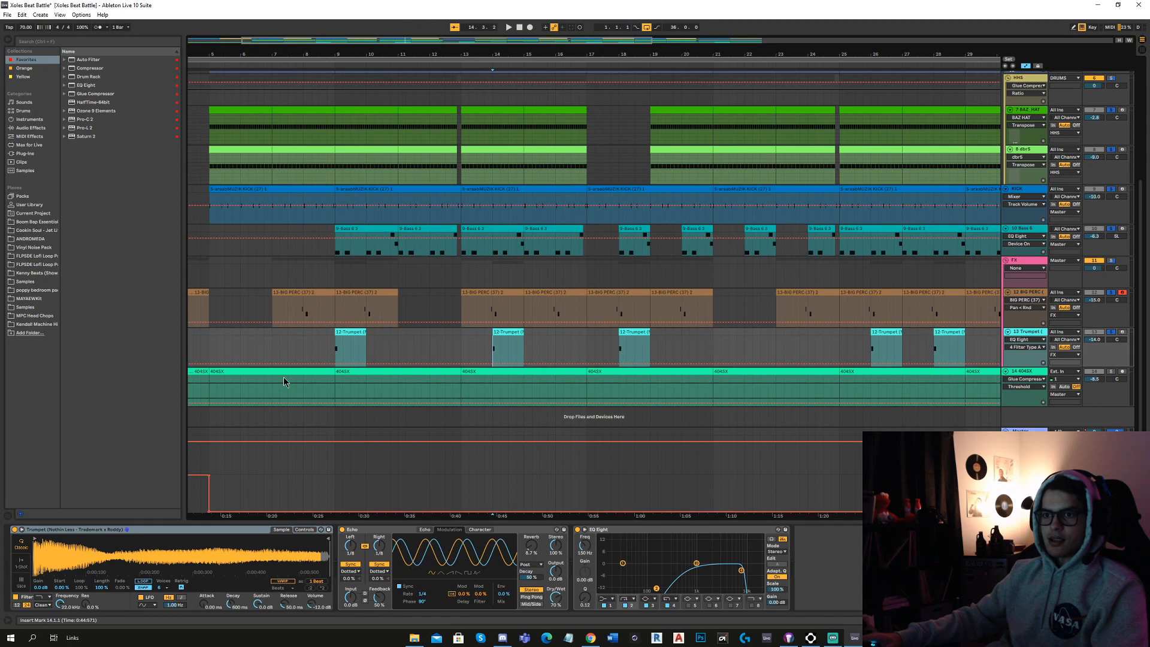
click(289, 370)
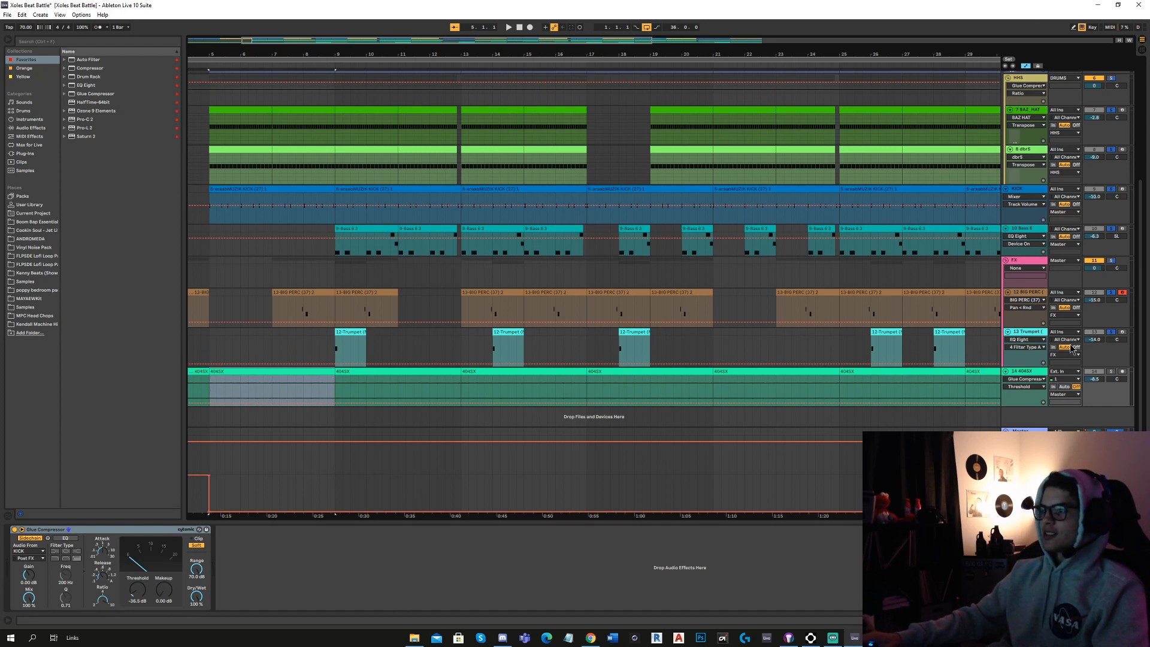
click(1112, 373)
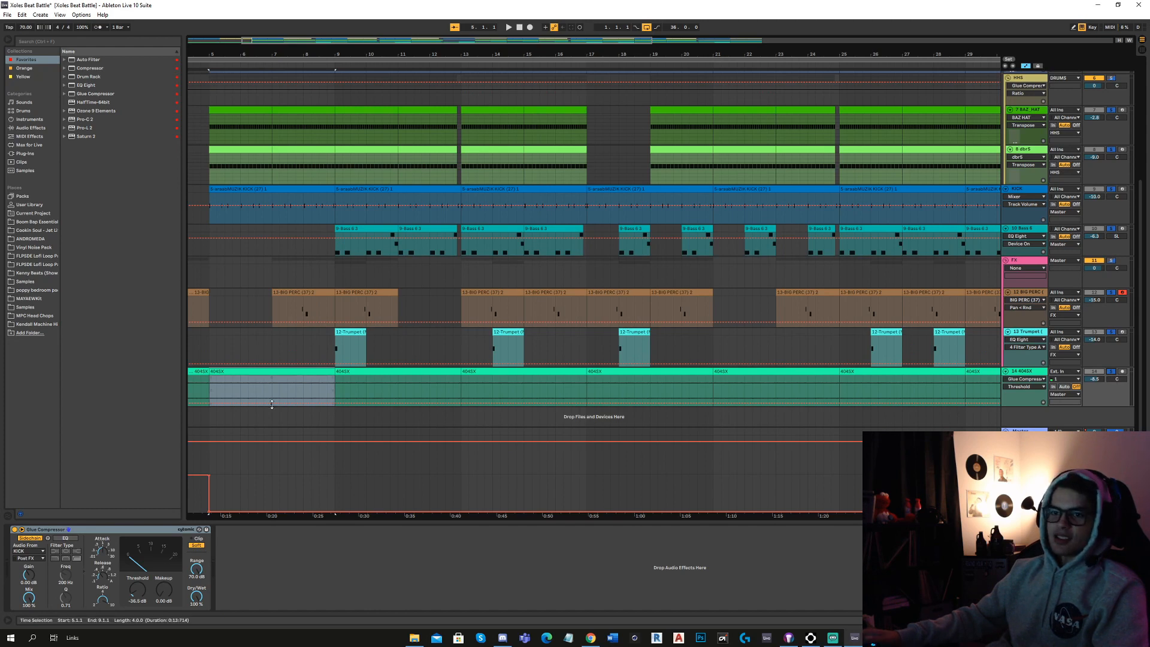
key(space)
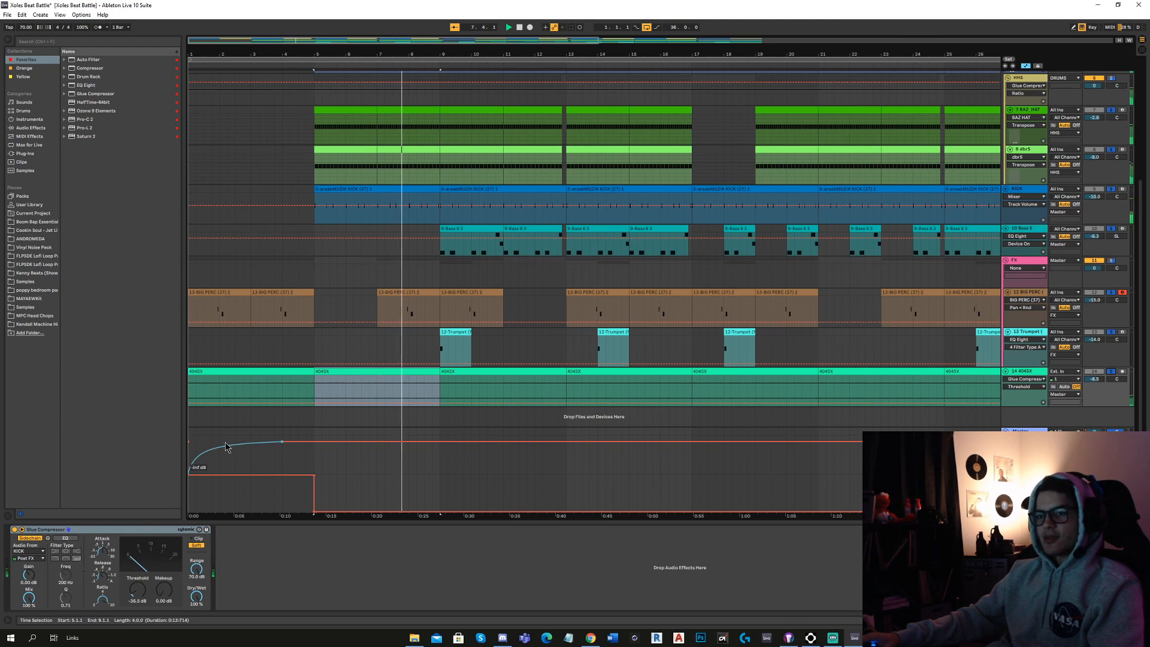
key(space)
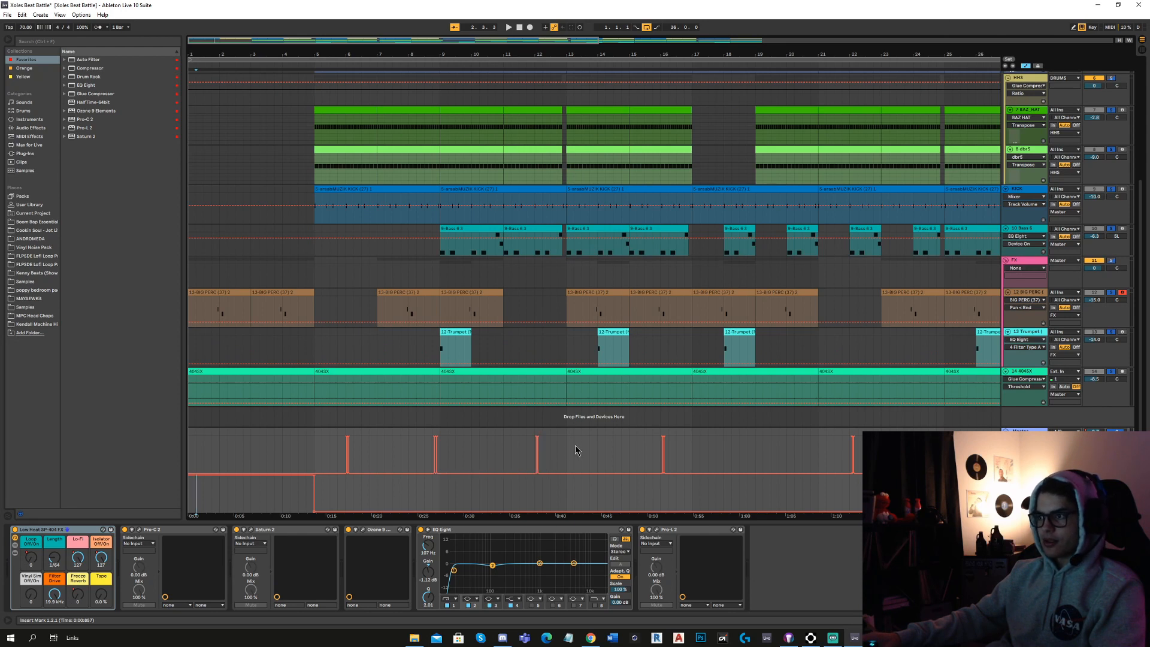
Examine the Isolator Off/On automation spikes on the Master track and play from bar 15 through the one in bar 16.
scroll(577, 450, right, 3)
scroll(587, 442, up, 2)
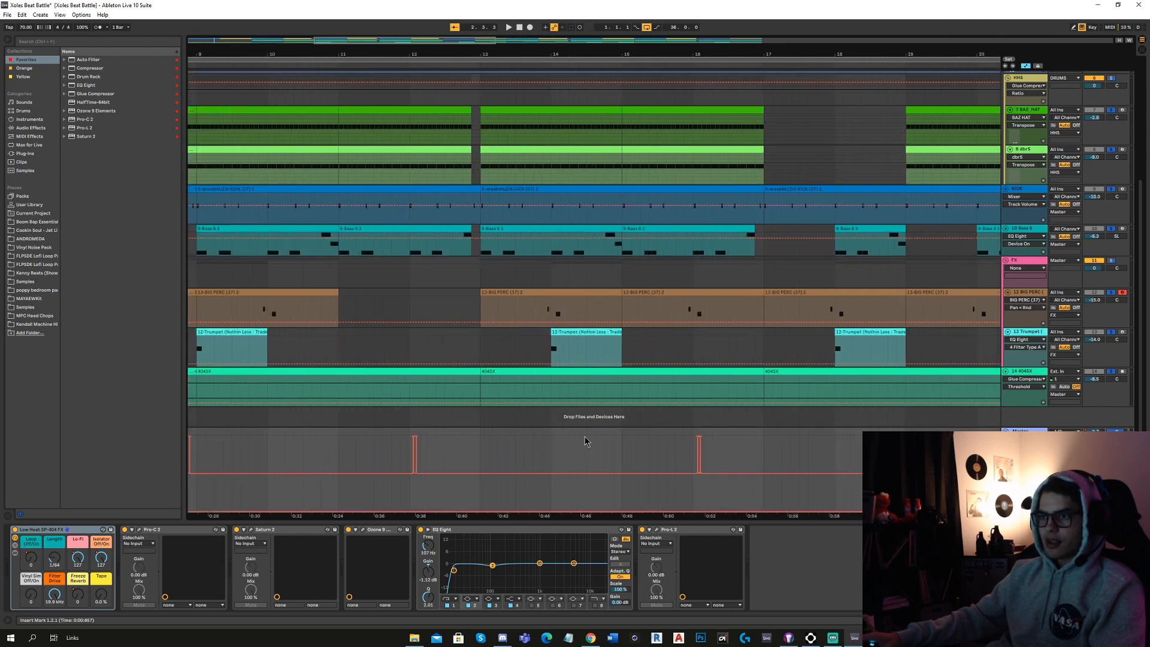
scroll(452, 361, down, 3)
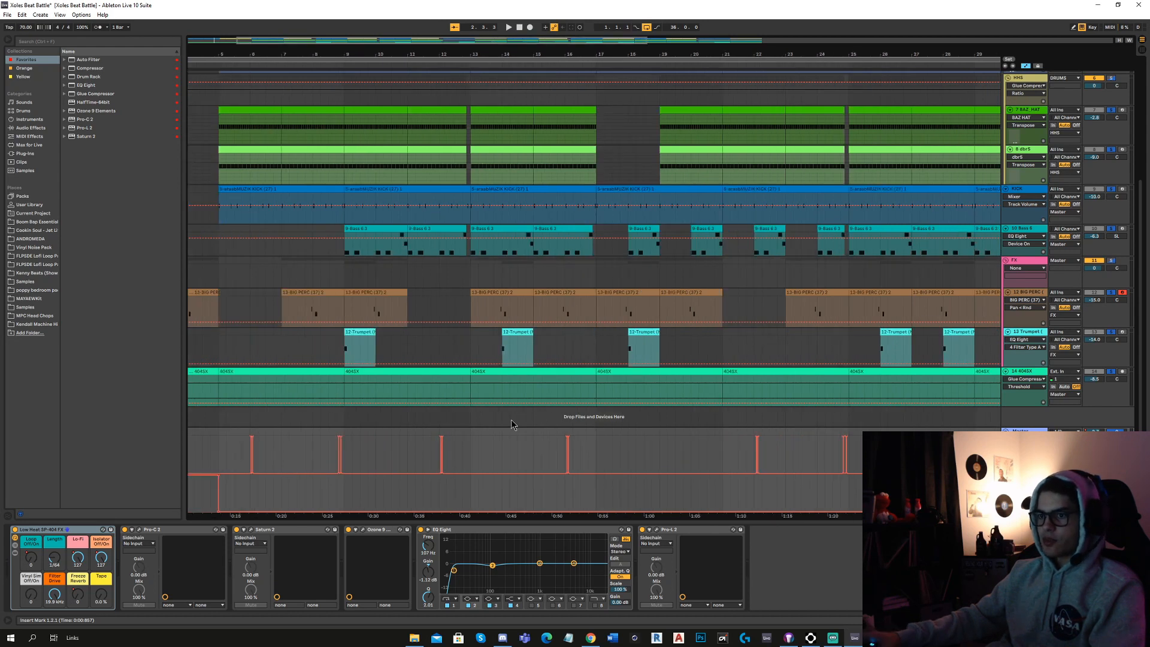
scroll(519, 422, up, 3)
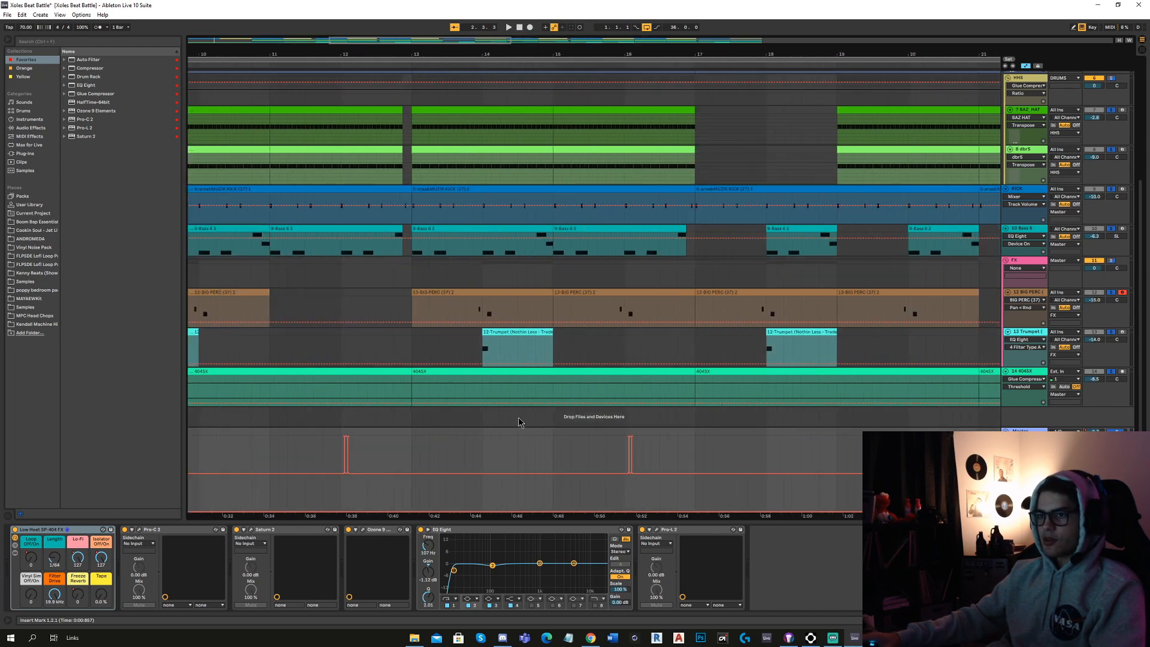
click(555, 424)
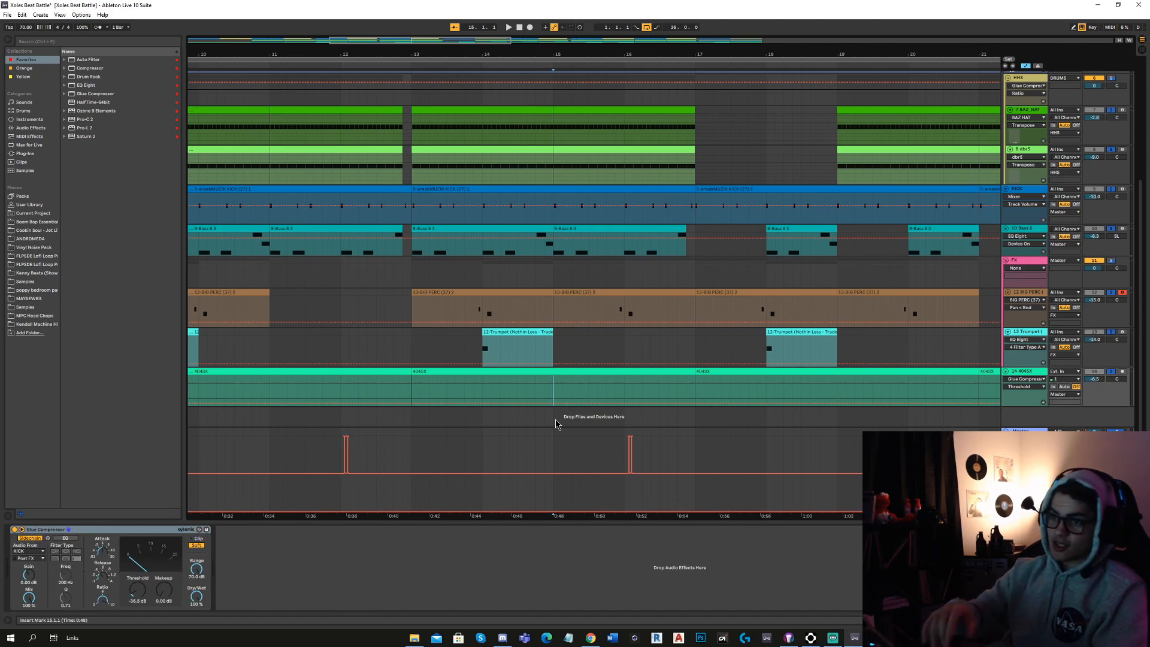
key(space)
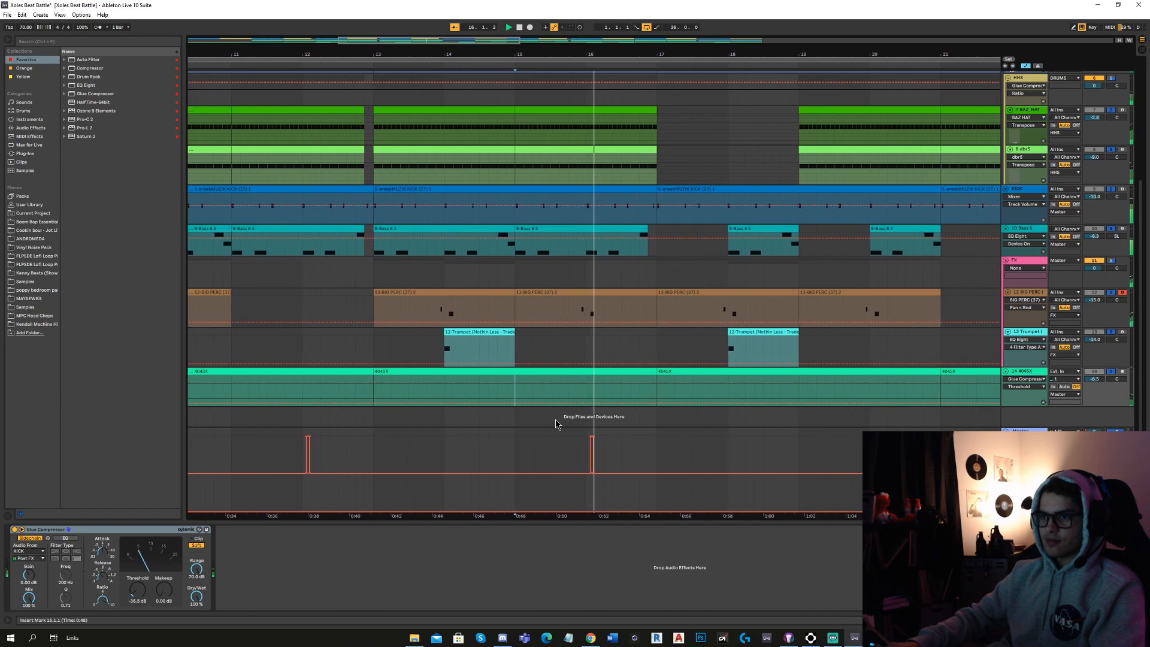
key(space)
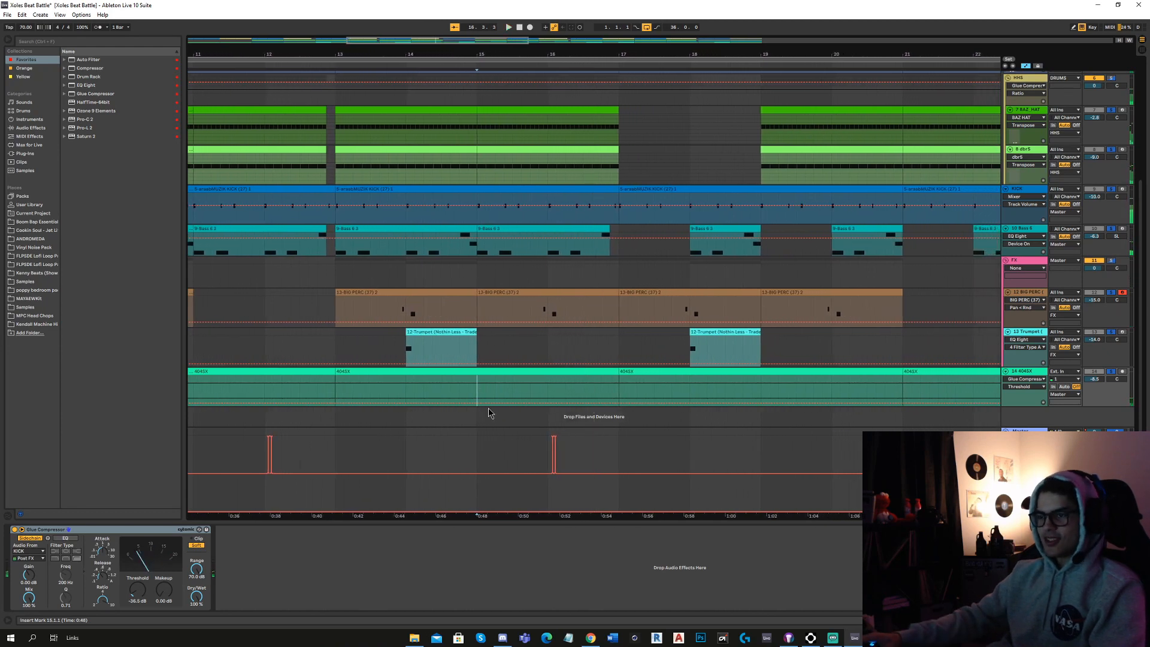
Look over the whole arrangement and return to the MELODY and DRUMS tracks.
scroll(341, 400, down, 6)
scroll(342, 400, up, 6)
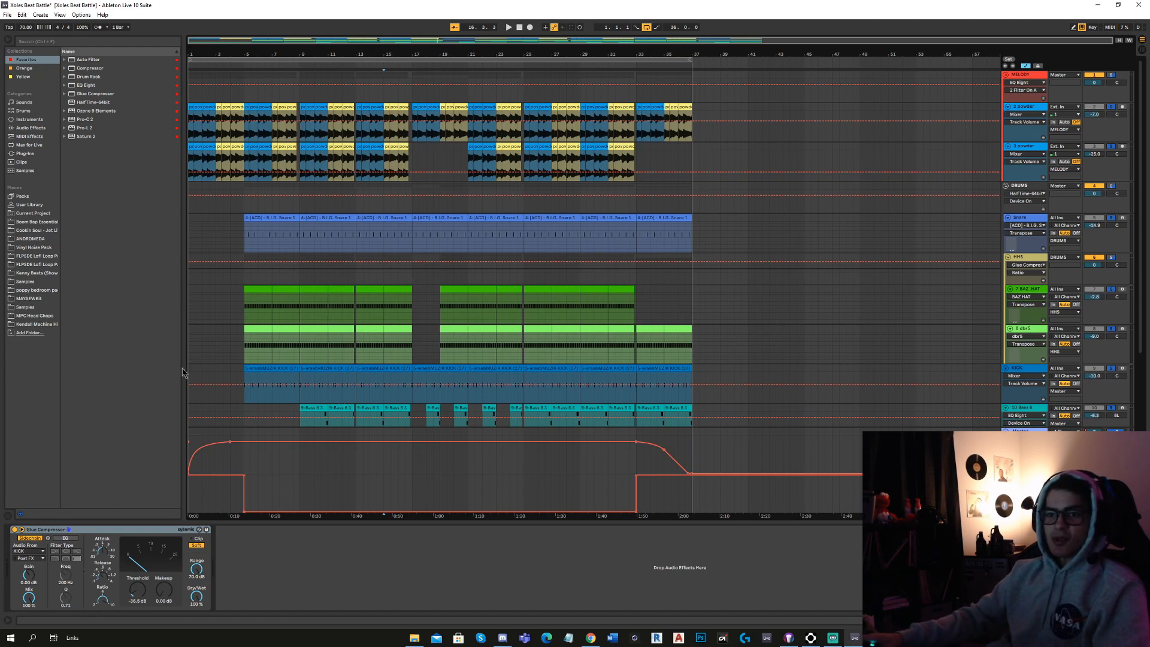
scroll(227, 351, up, 5)
scroll(227, 351, down, 4)
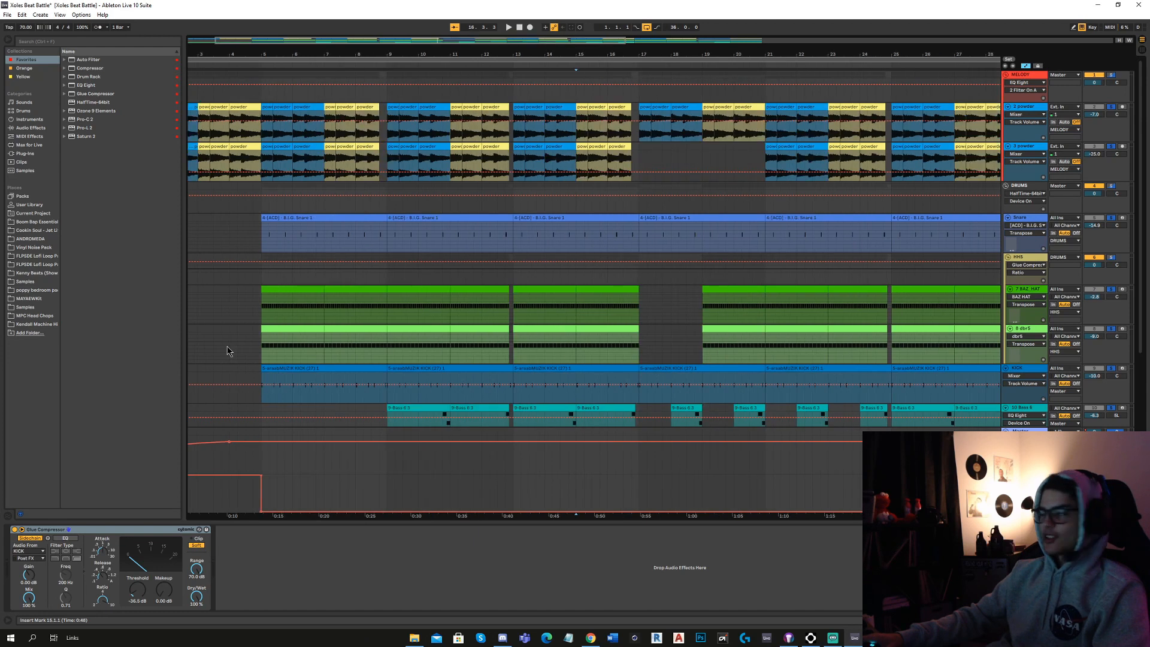
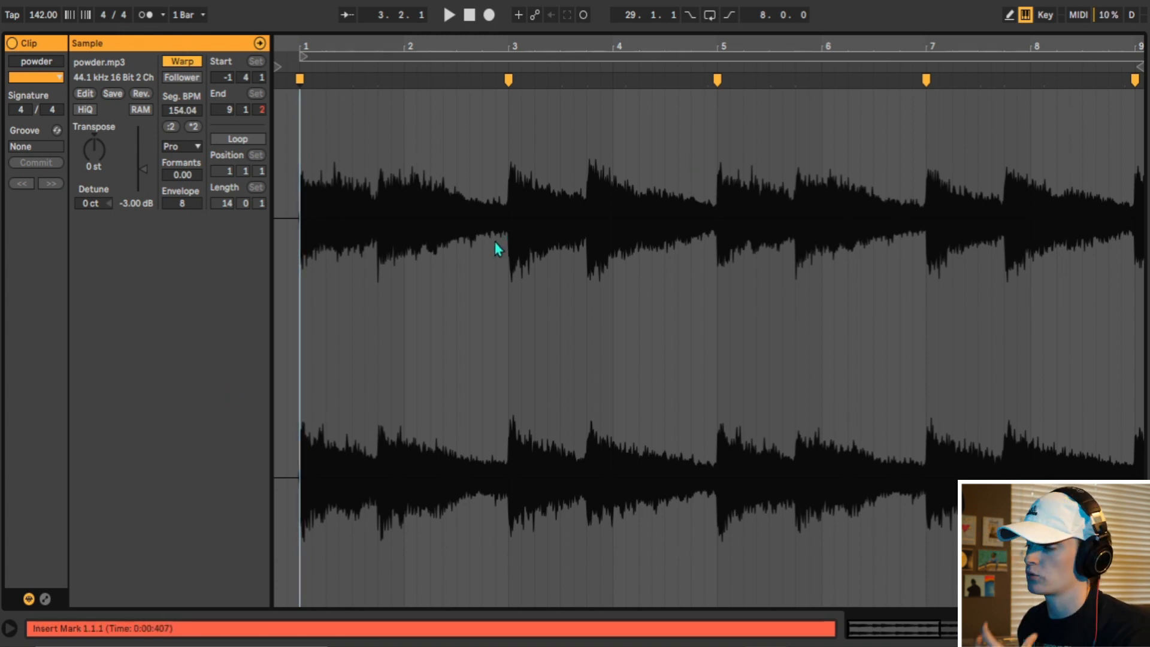
Show the powder clip's Transpose envelope and play the clip in the arrangement.
click(45, 599)
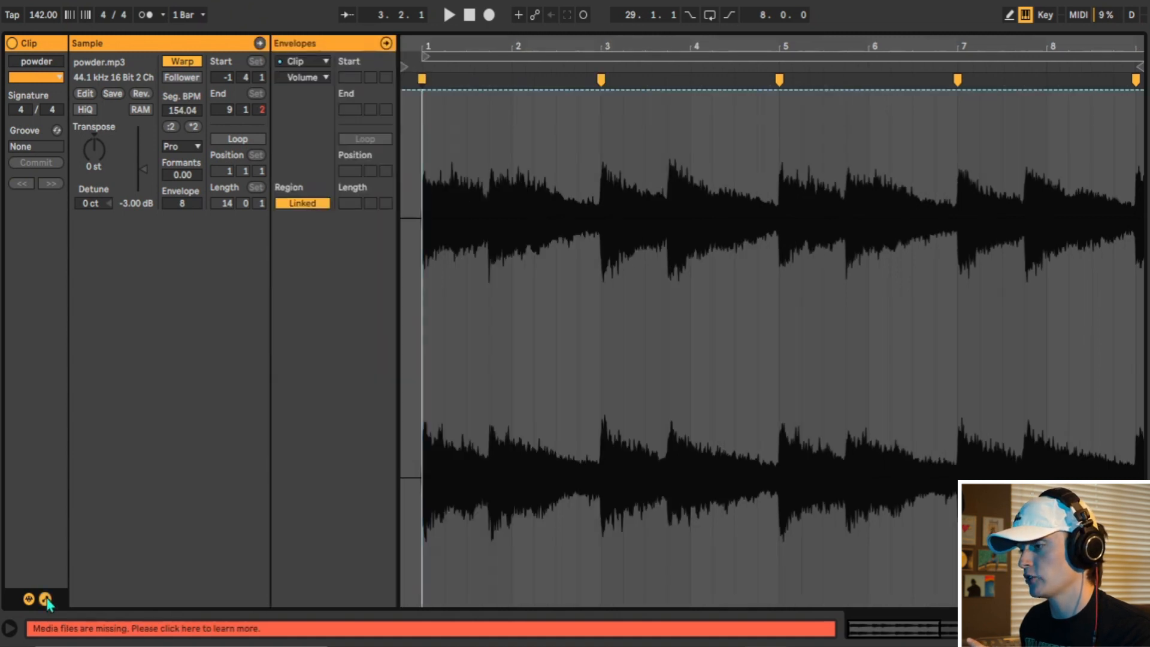
click(323, 79)
click(324, 106)
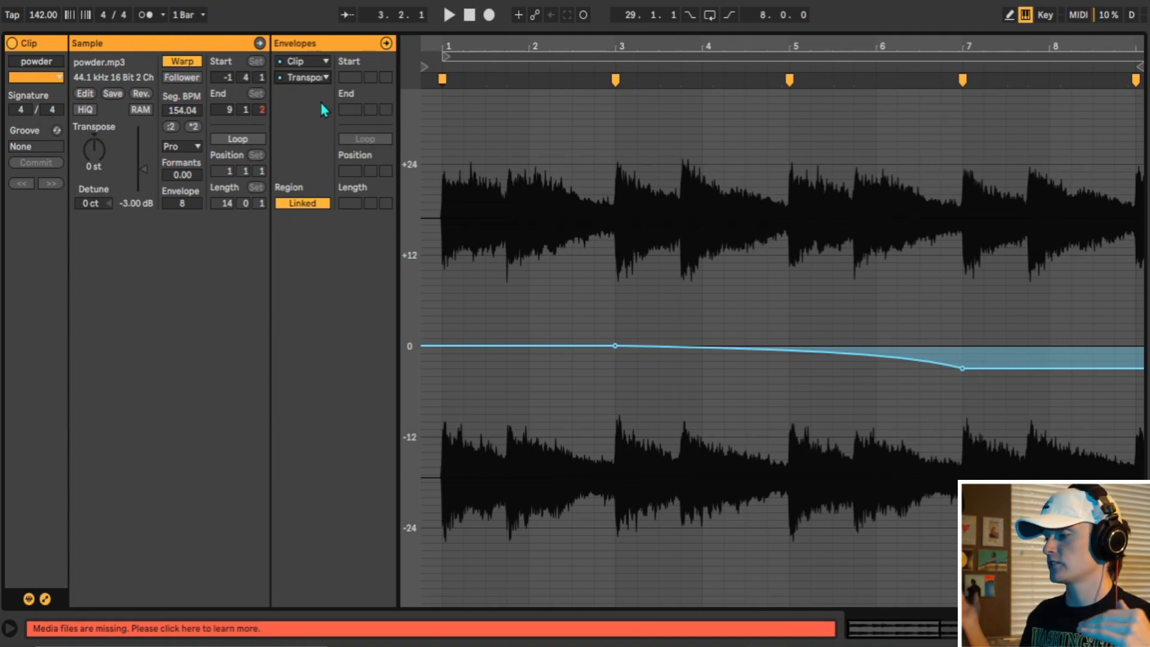
click(442, 114)
key(space)
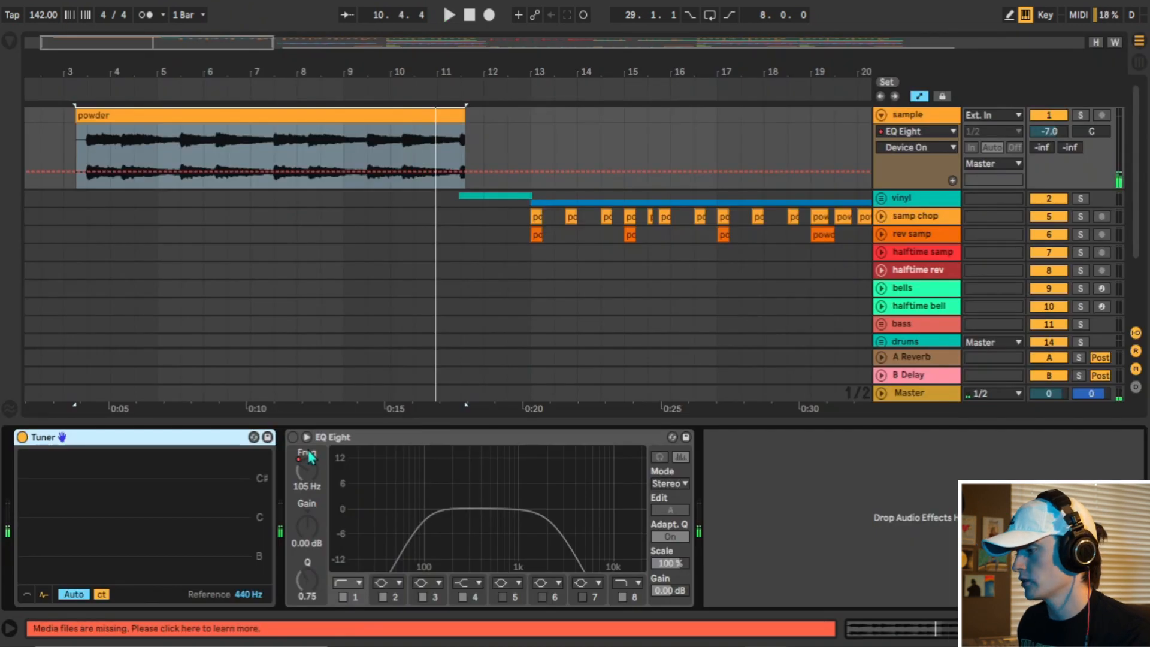
Turn on the EQ Eight on the sample track and play the powder clip from bar 7 to past its end.
click(293, 438)
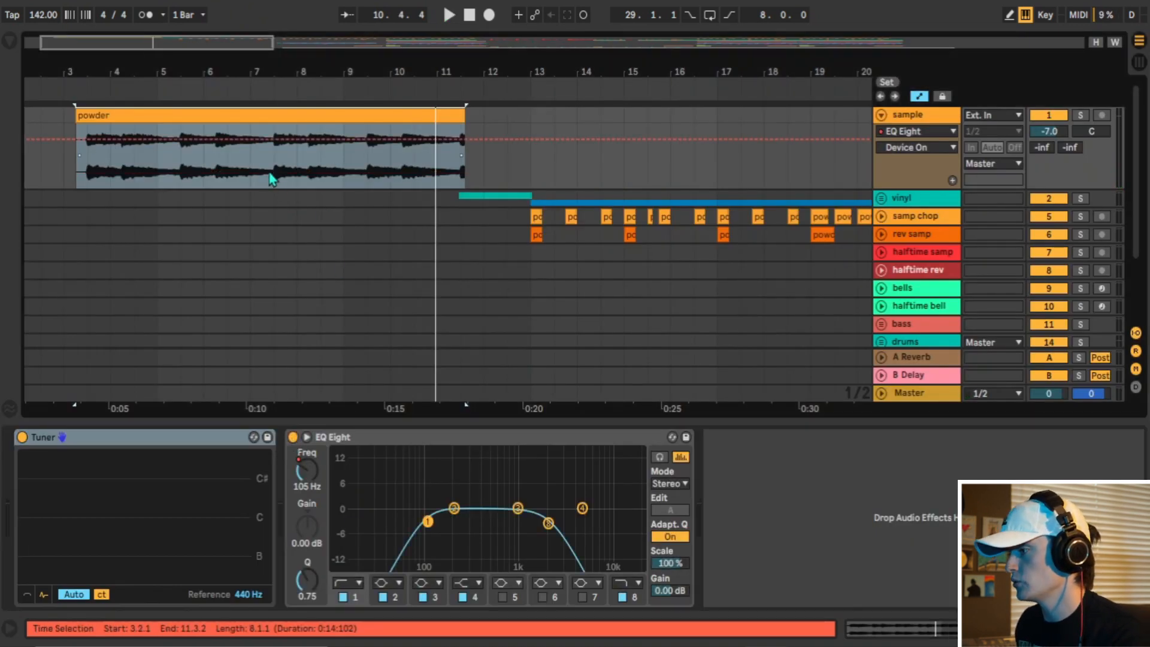
click(275, 174)
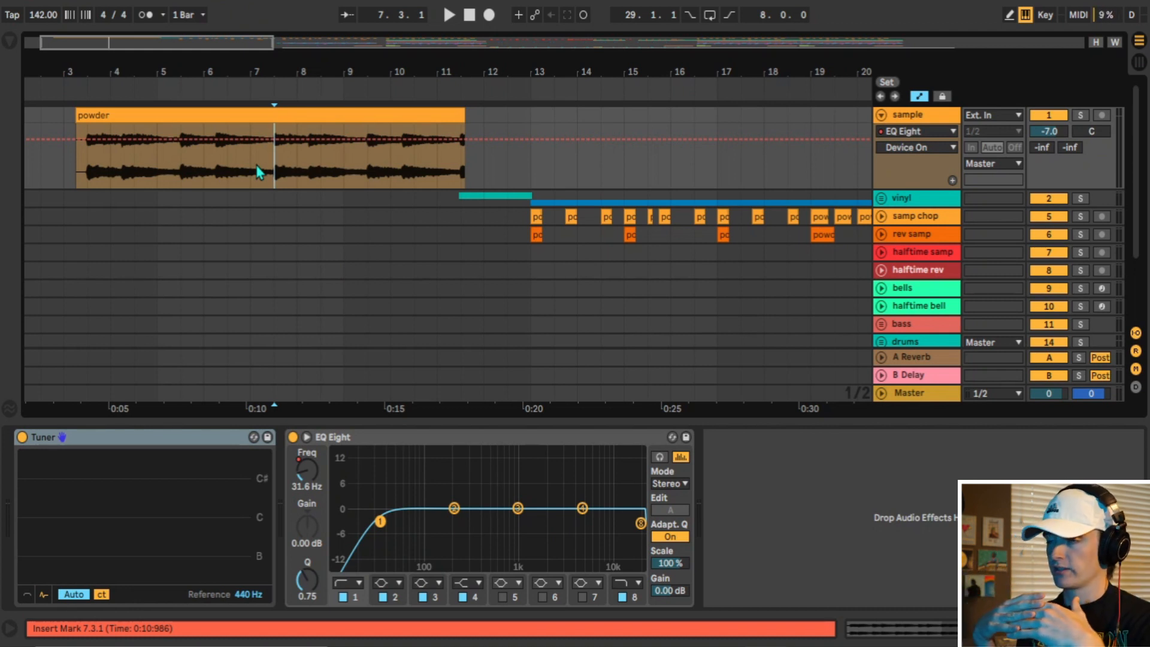
key(space)
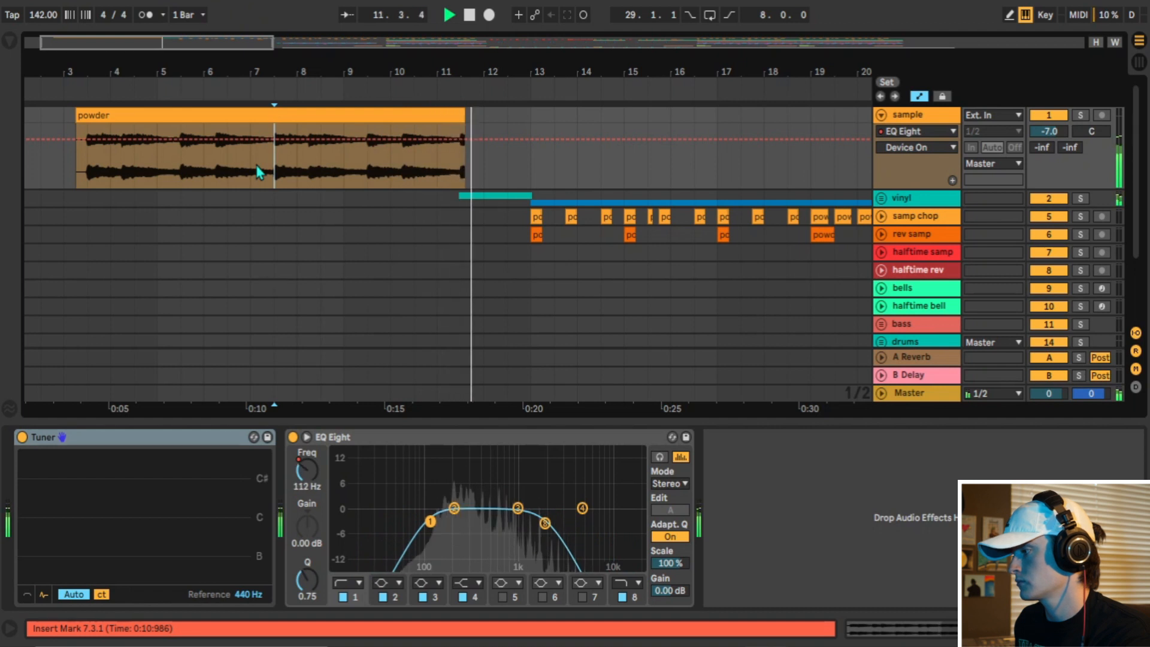
key(space)
Unfold the vinyl group, select the Record Player clip and play it.
click(881, 198)
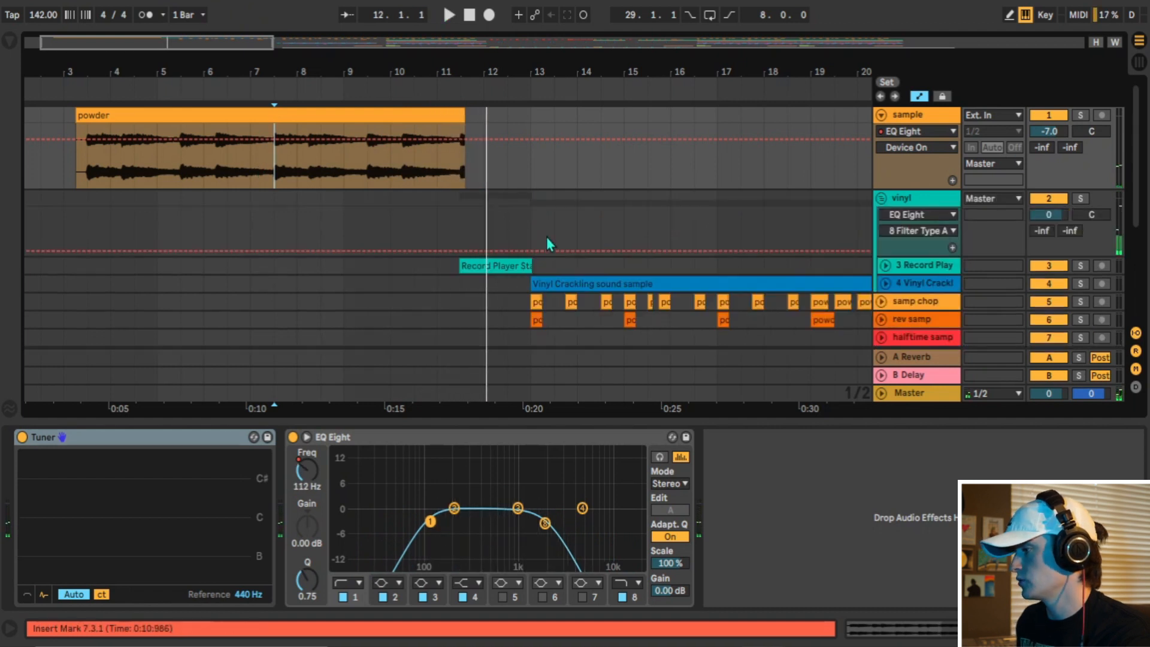
click(462, 266)
key(space)
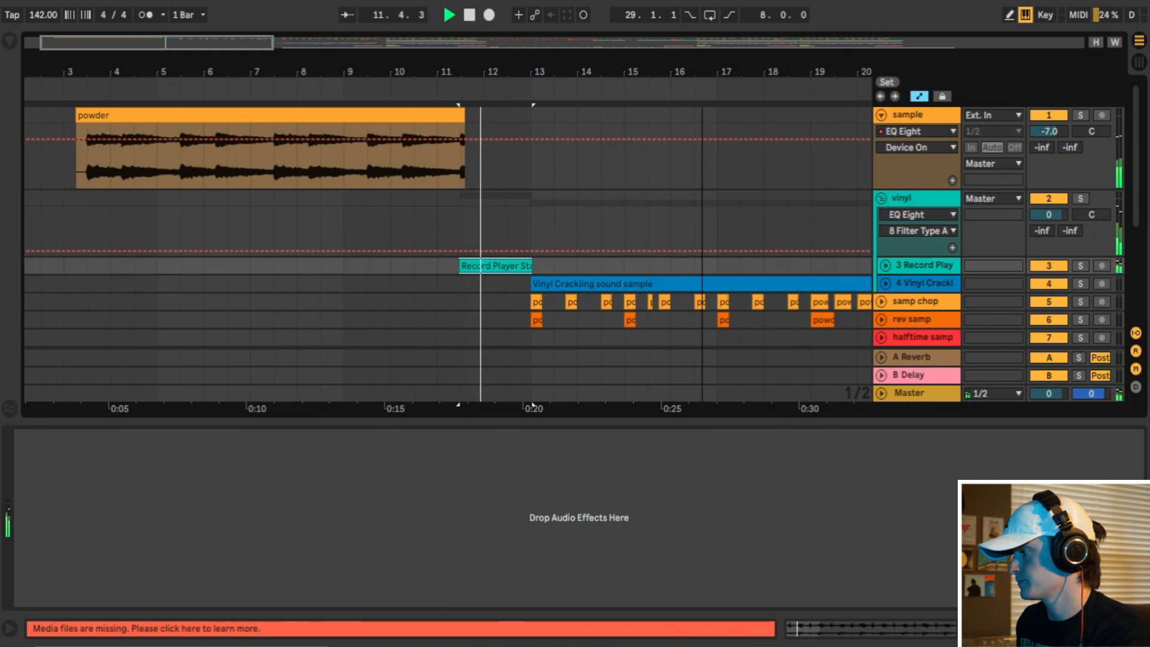
key(space)
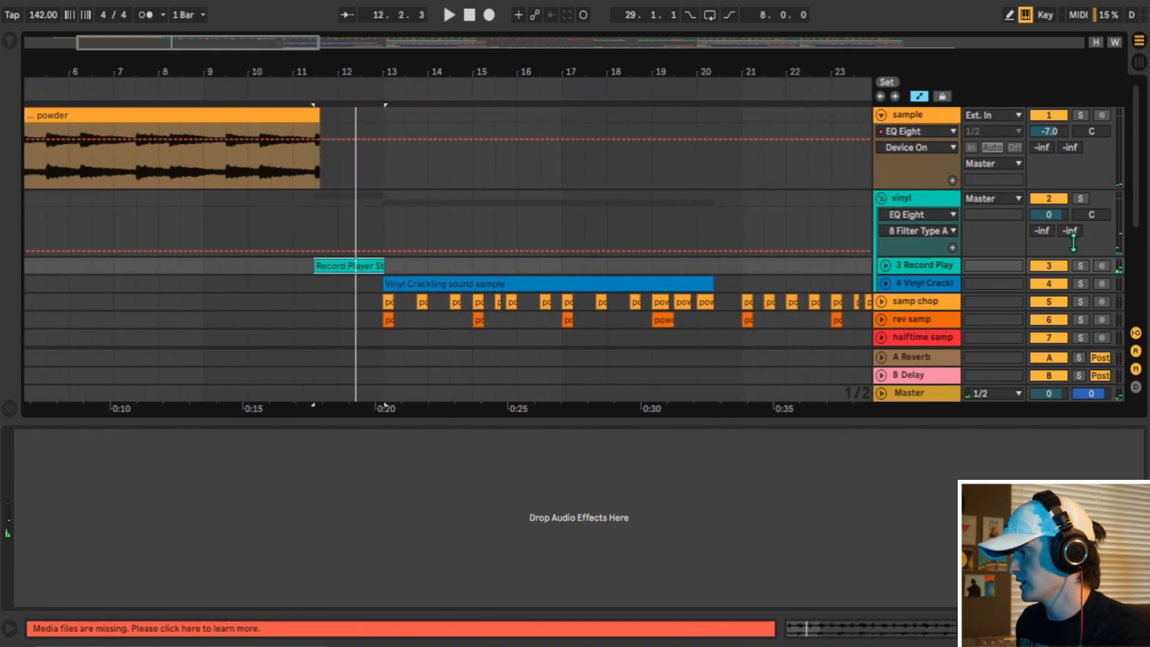
Solo the vinyl group, play it from the Record Player clip and select the Vinyl Crackling sound sample clip.
scroll(1079, 255, down, 3)
scroll(1073, 239, up, 1)
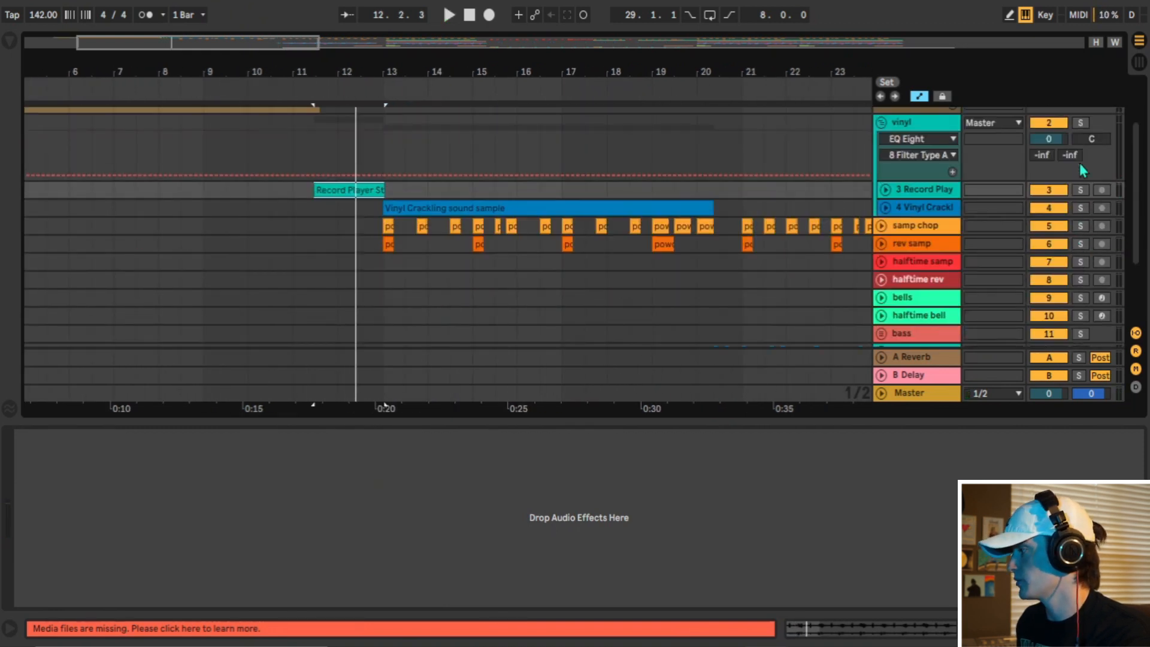
click(1080, 123)
key(space)
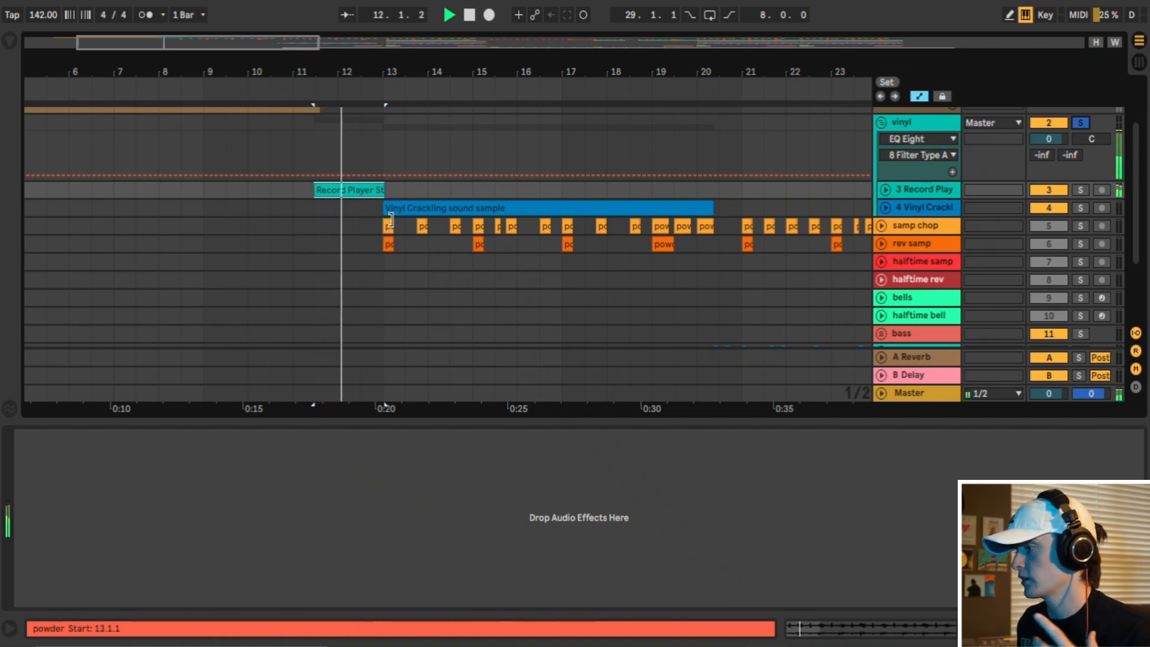
click(457, 210)
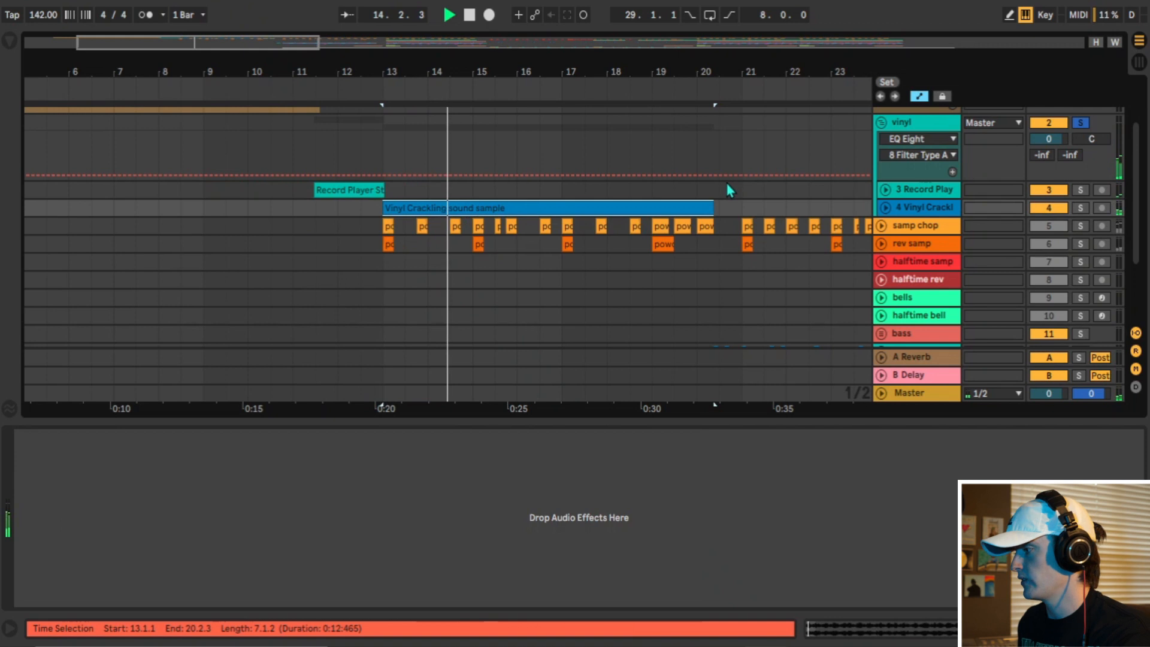
Mark bars 20 to 22 on the Record Player track, around the end of the crackle, and place the insert marker at bar 21.
drag(688, 192, 789, 192)
scroll(566, 185, right, 5)
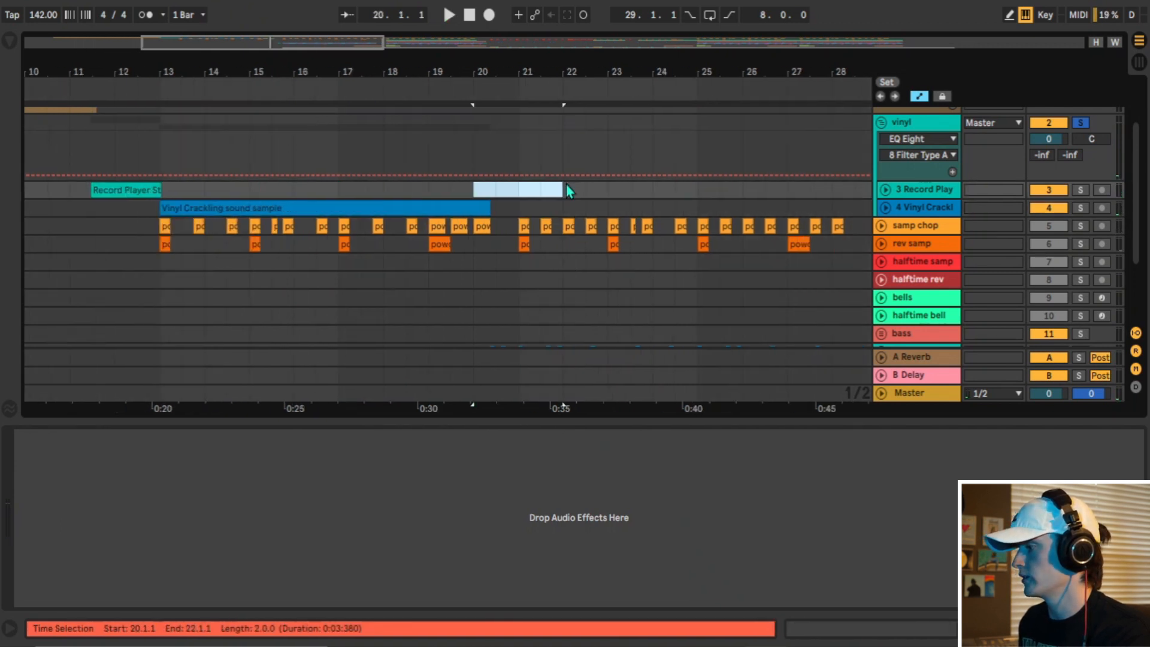
scroll(529, 210, down, 3)
click(521, 206)
scroll(522, 206, up, 3)
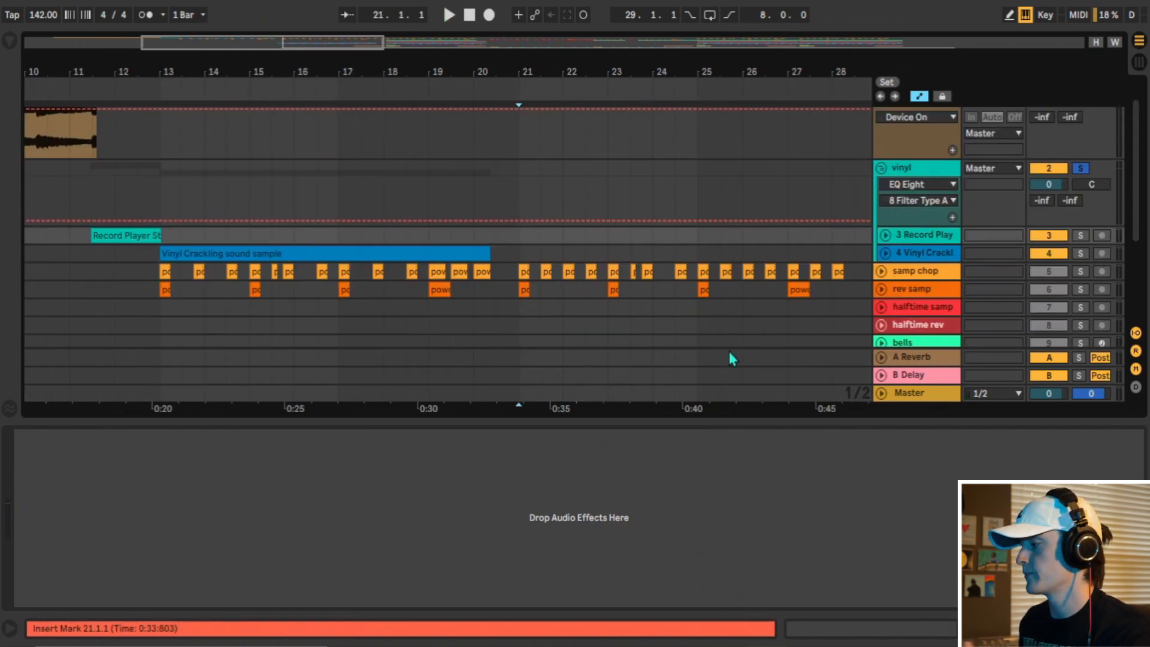
Enlarge the arrangement, unfold the samp chop track and open its first powder chop at bar 13 in the clip view.
click(1139, 629)
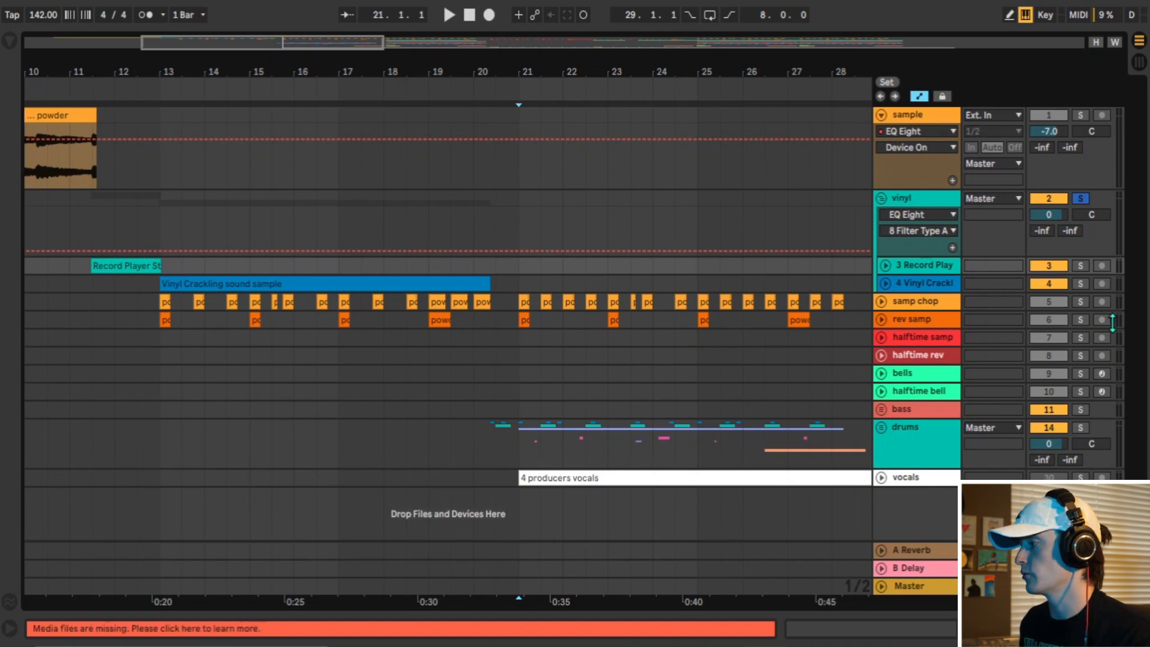
click(887, 306)
click(884, 305)
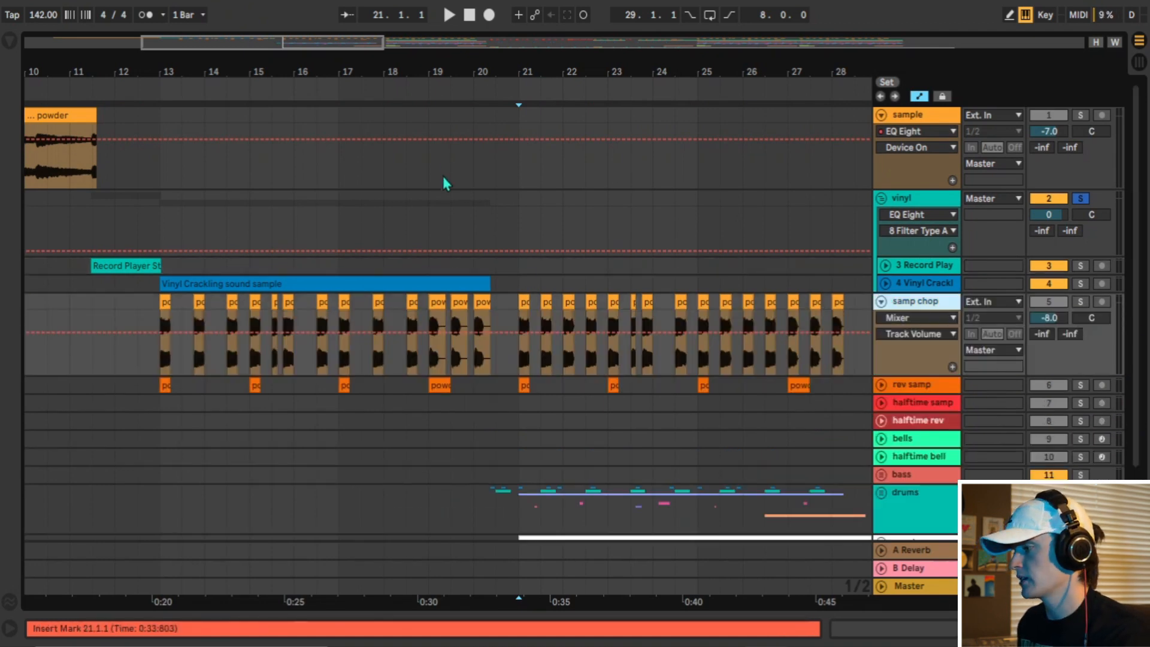
drag(476, 60, 636, 59)
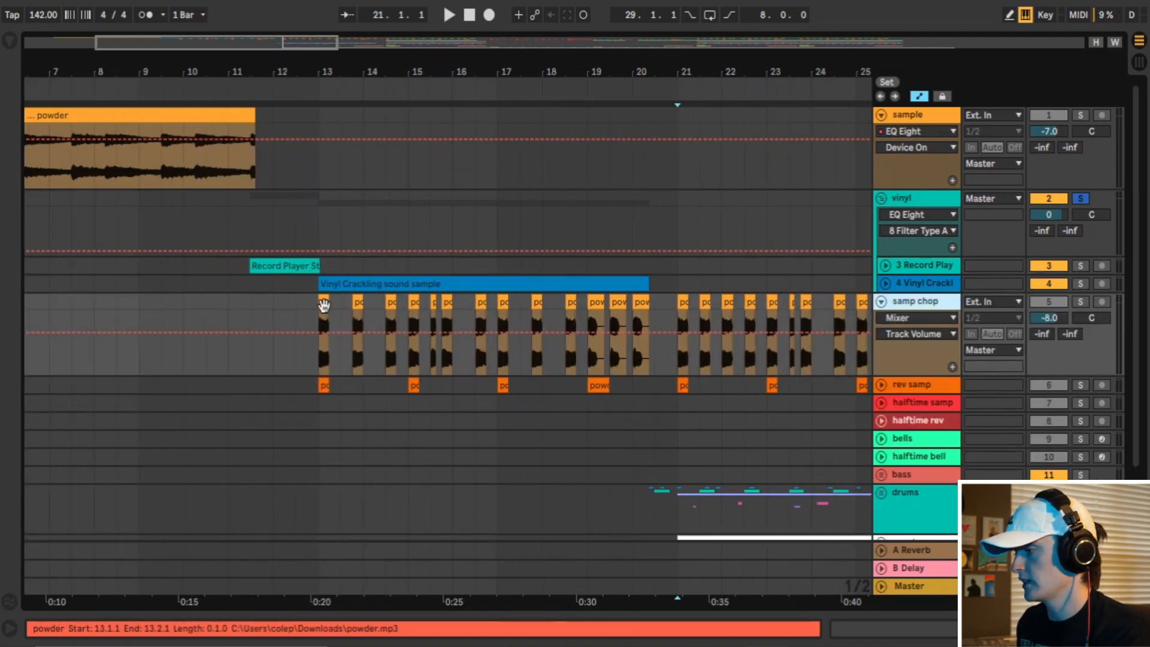
double_click(323, 306)
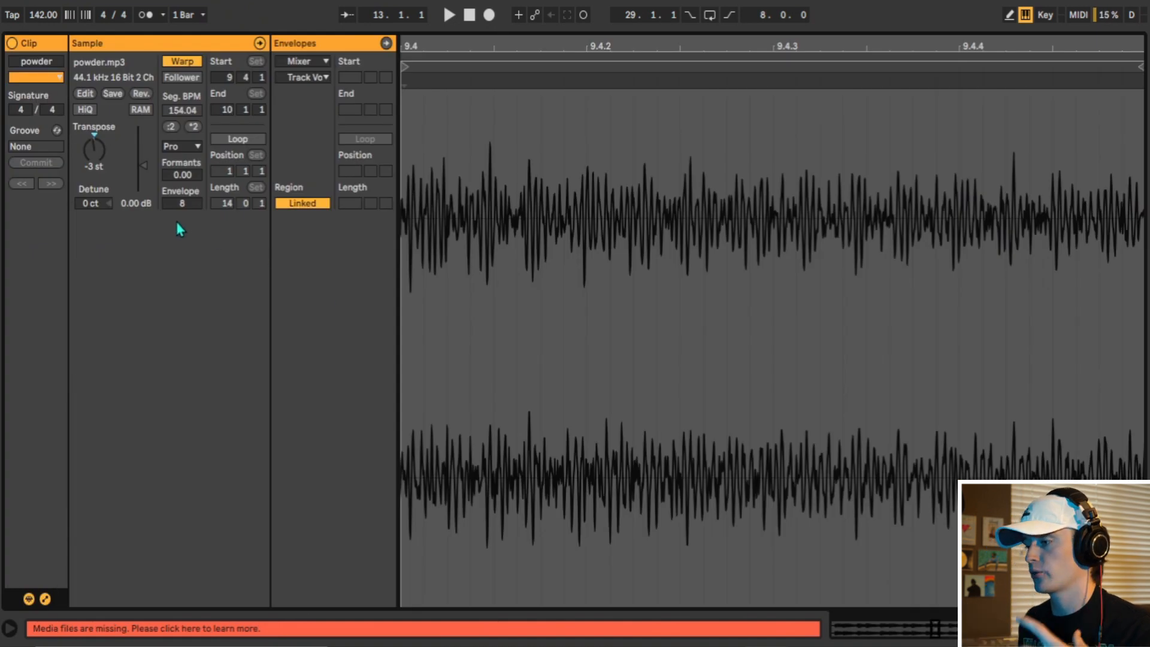
Show the samp chop track's Chorus and EQ Eight and play its soloed chops from bar 13.
key(shift+Tab)
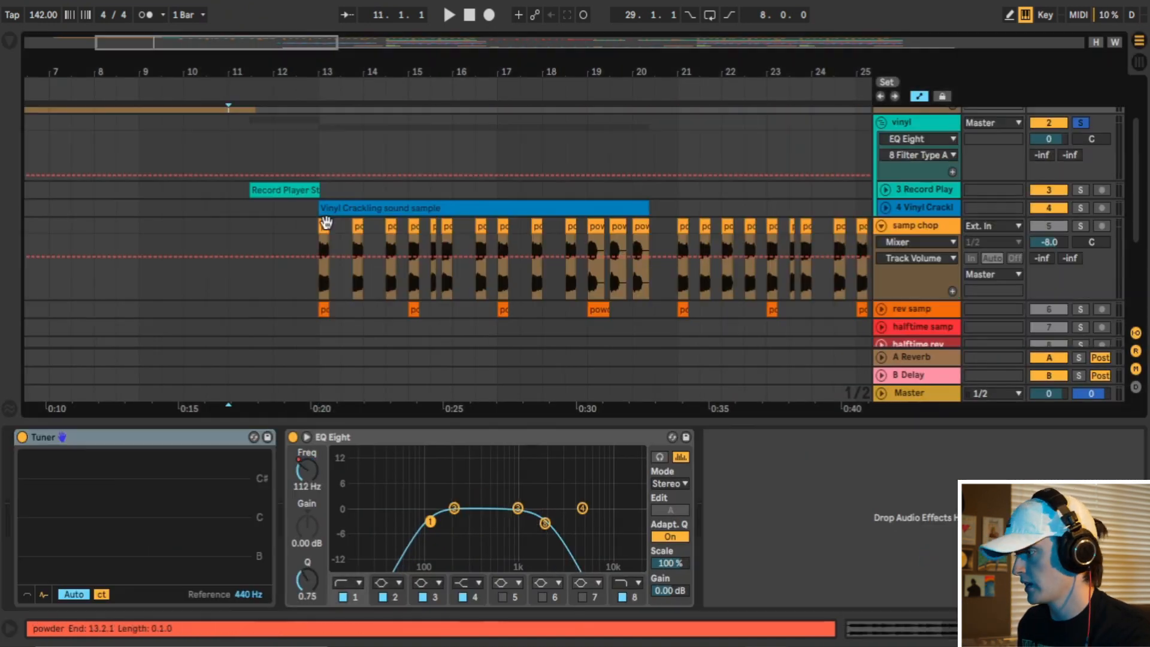
click(324, 226)
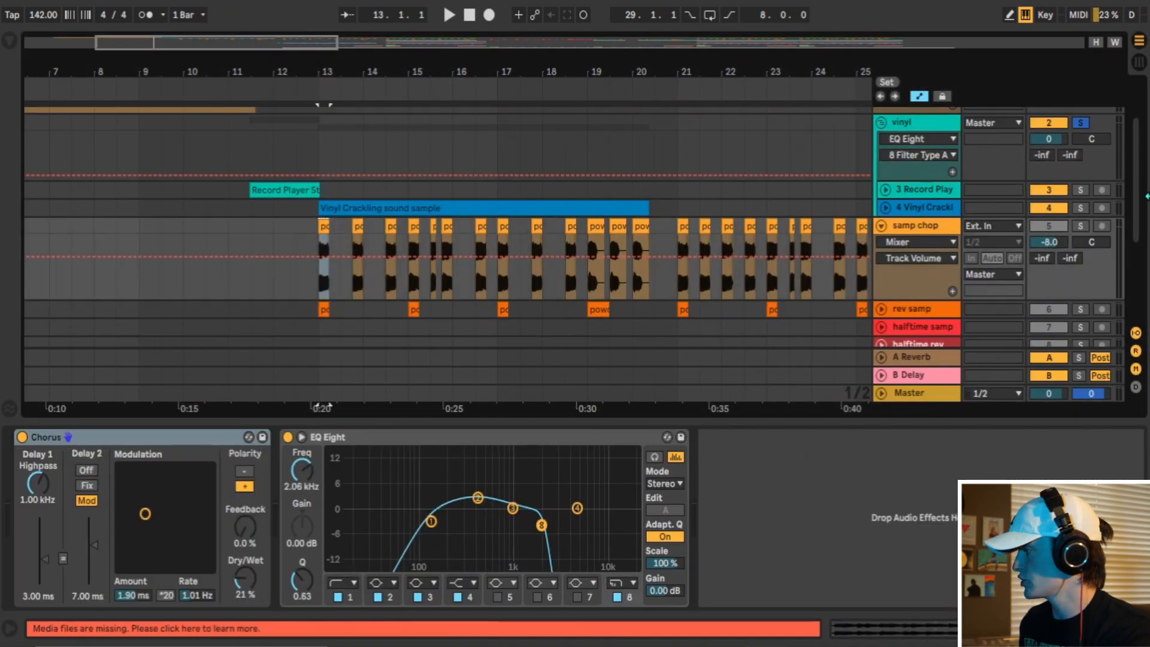
key(space)
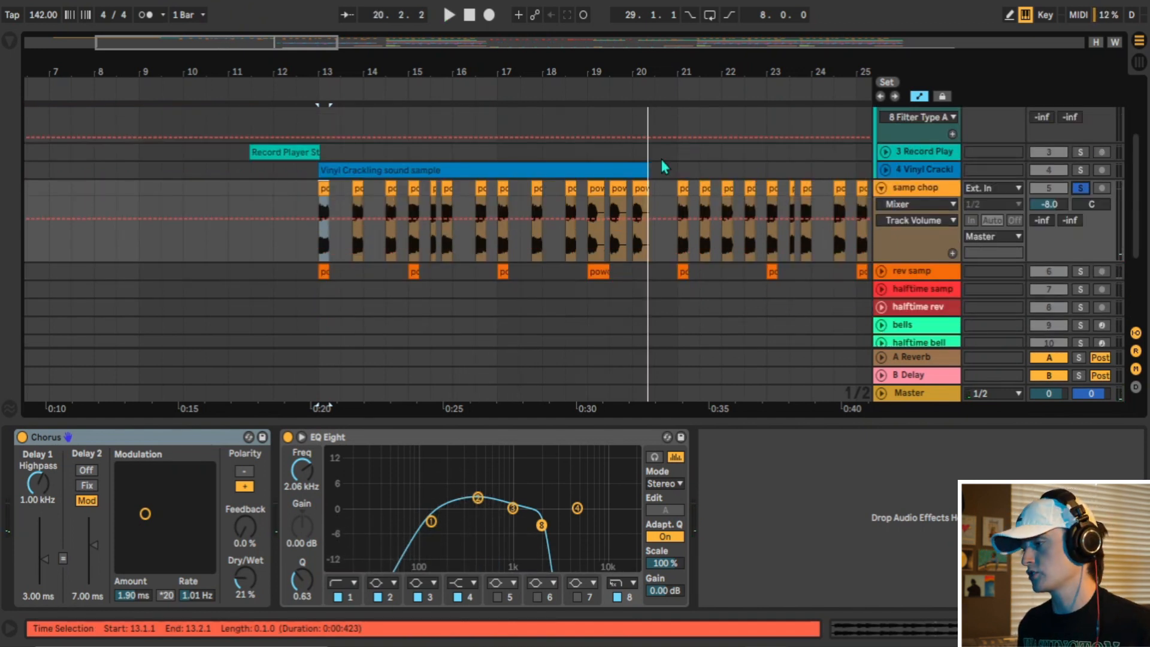
Unfold and solo the rev samp track and play it from bar 13 with its Auto Pan, Delay and EQ Eight shown.
click(880, 271)
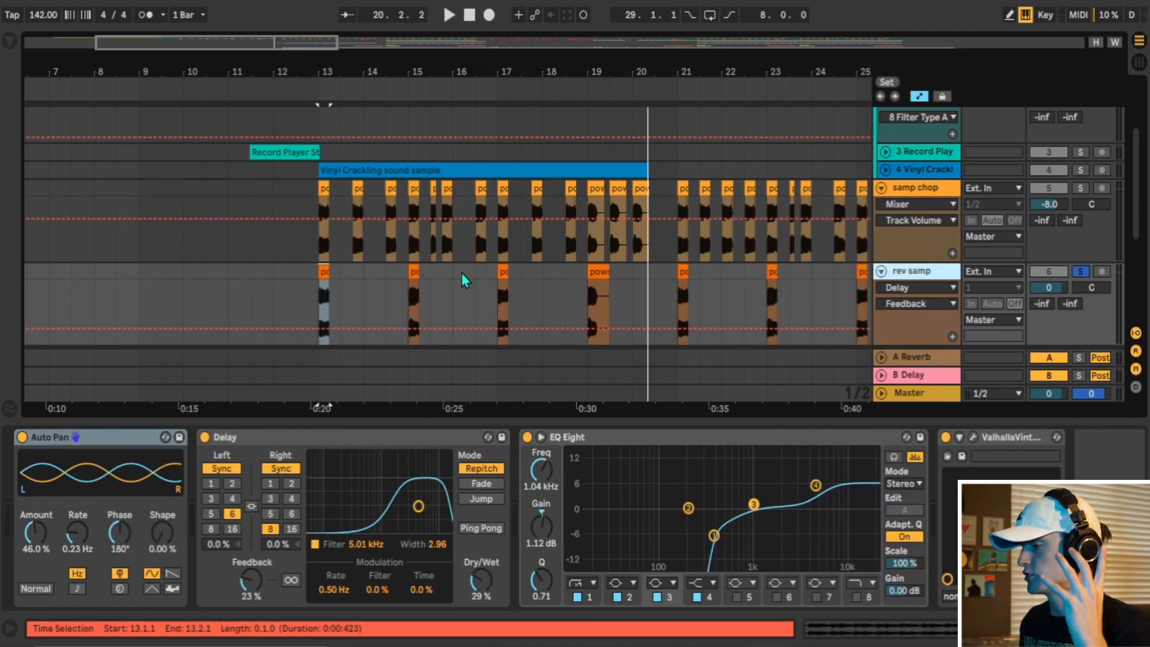
scroll(323, 289, down, 3)
scroll(318, 232, up, 2)
click(318, 274)
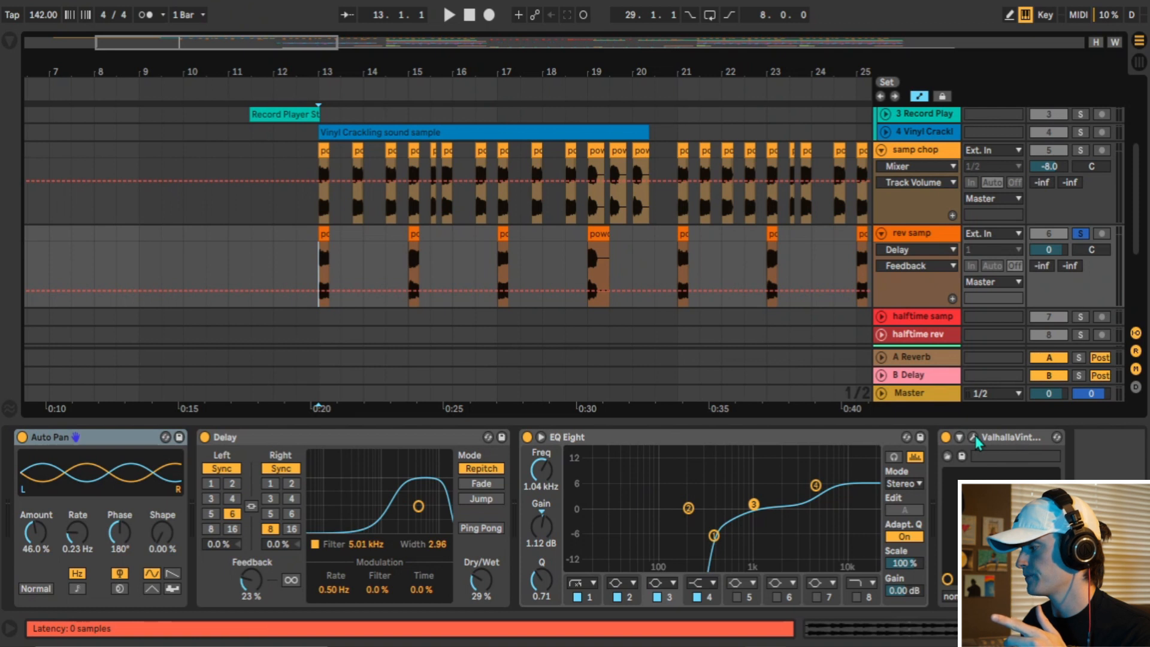
key(space)
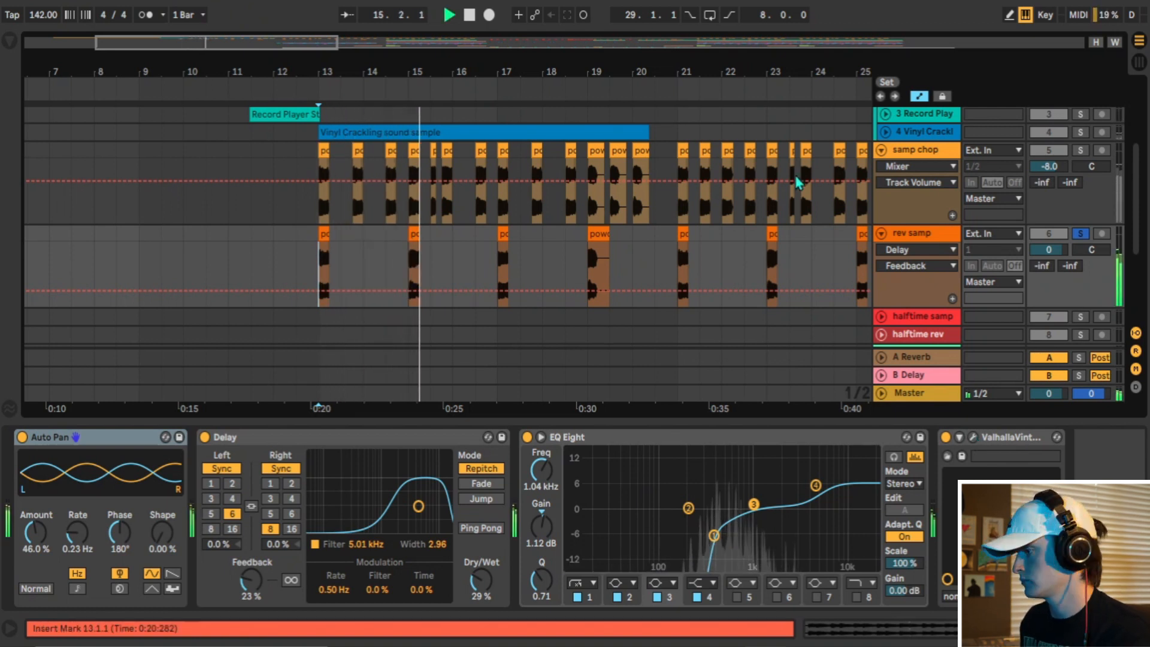
key(space)
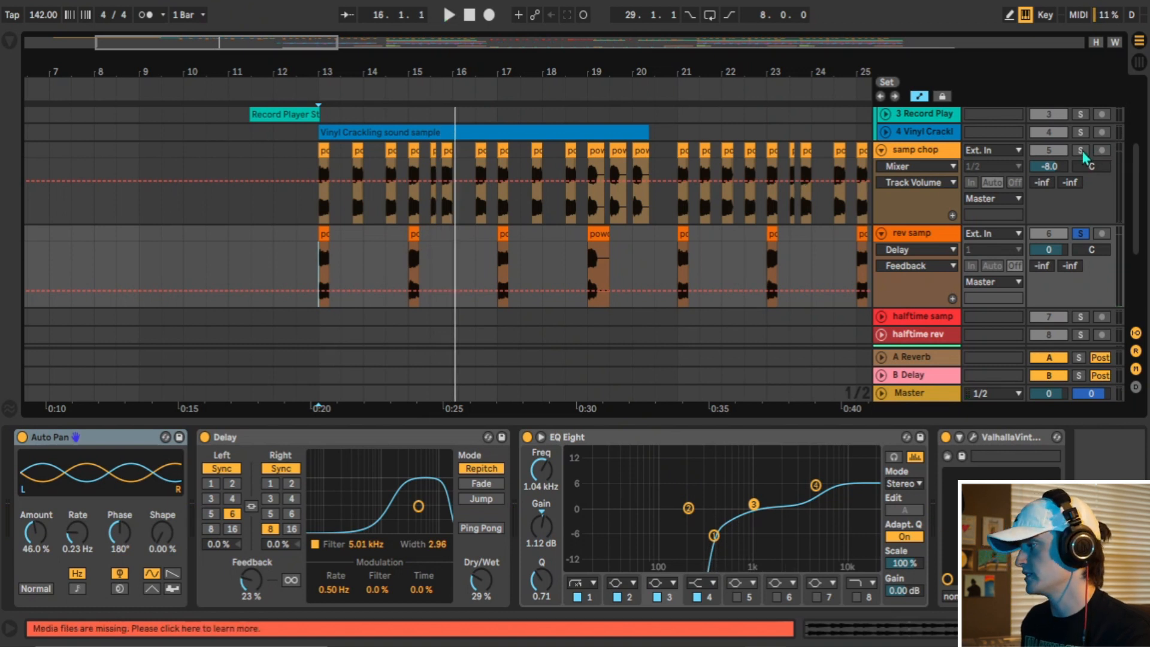
Play samp chop and rev samp together from bar 13, clear the solos and follow the arrangement through bar 20.
key(space)
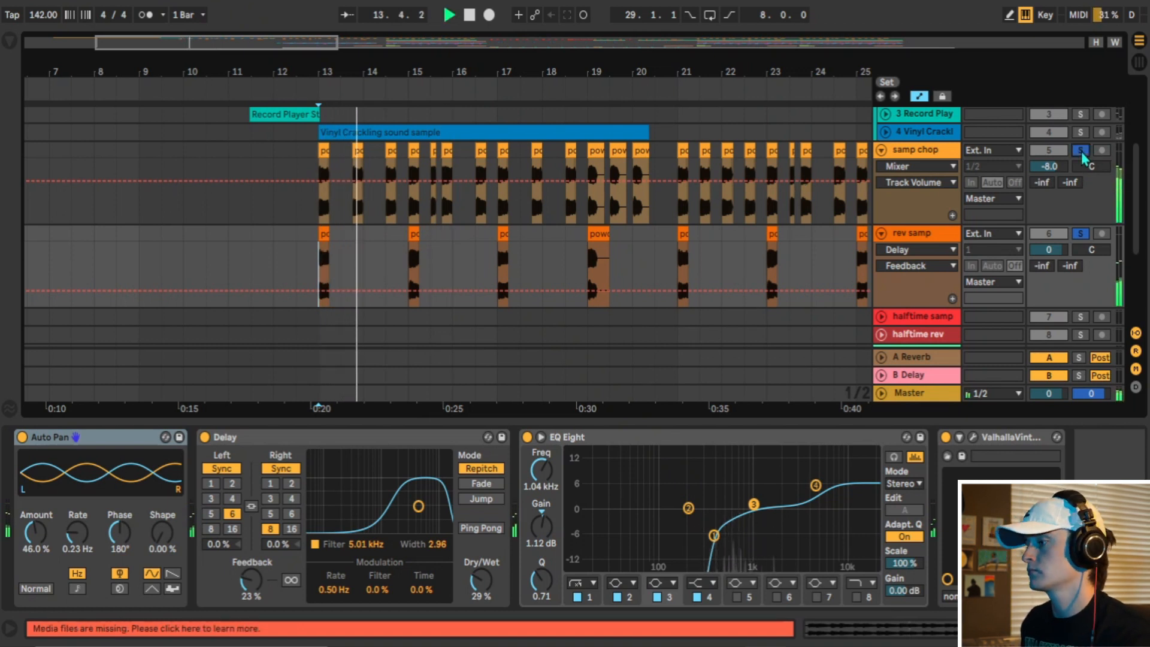
click(1080, 150)
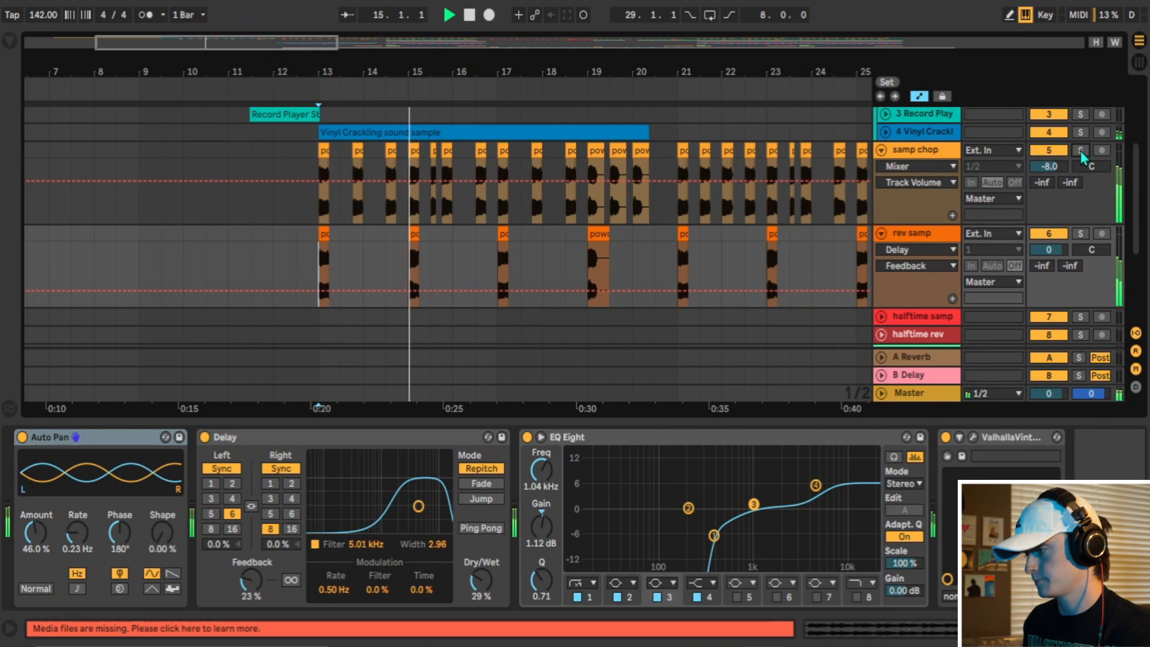
key(ctrl+alt+l)
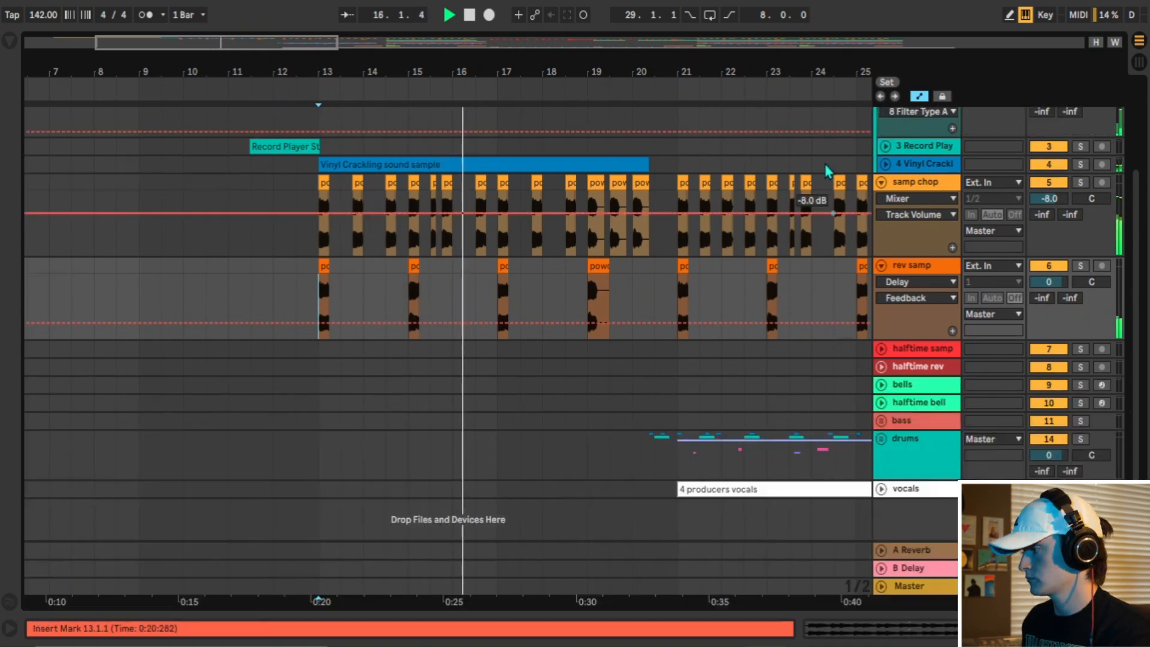
drag(828, 67, 495, 66)
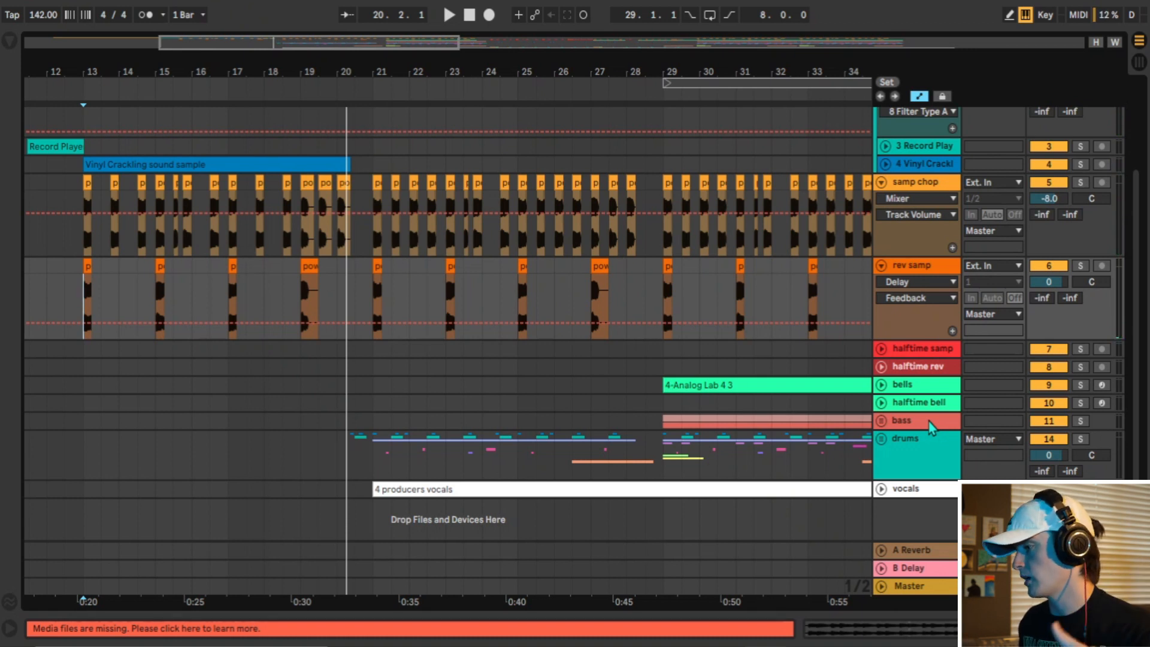
Solo and unfold the drums group and play it from bar 20.
click(1081, 438)
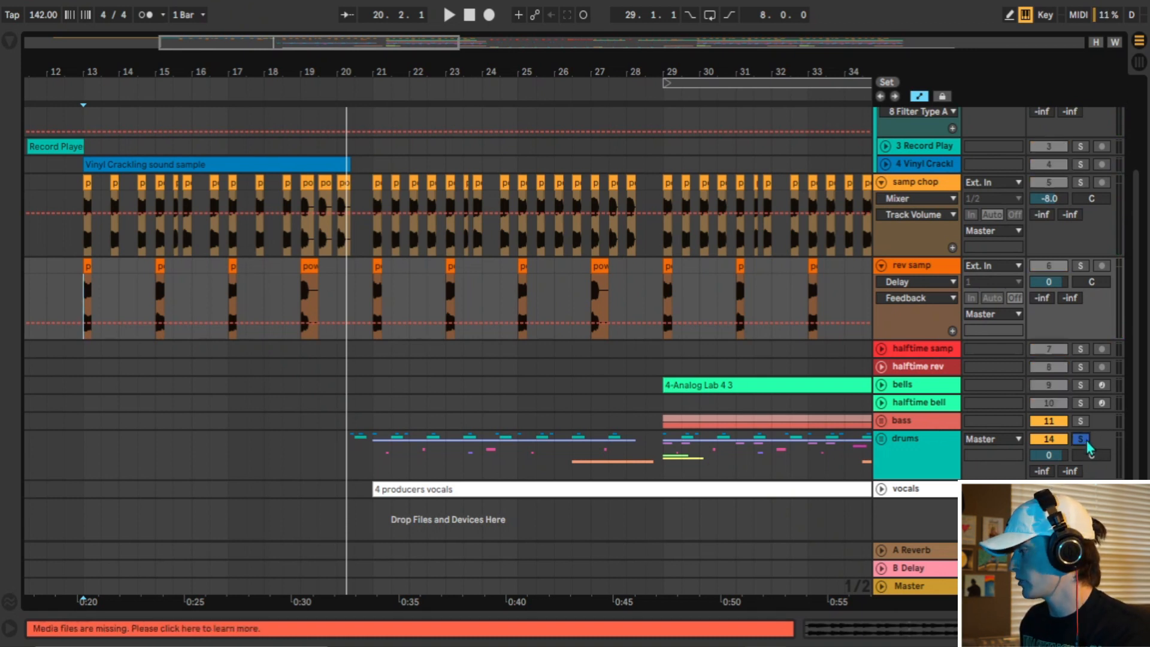
click(881, 438)
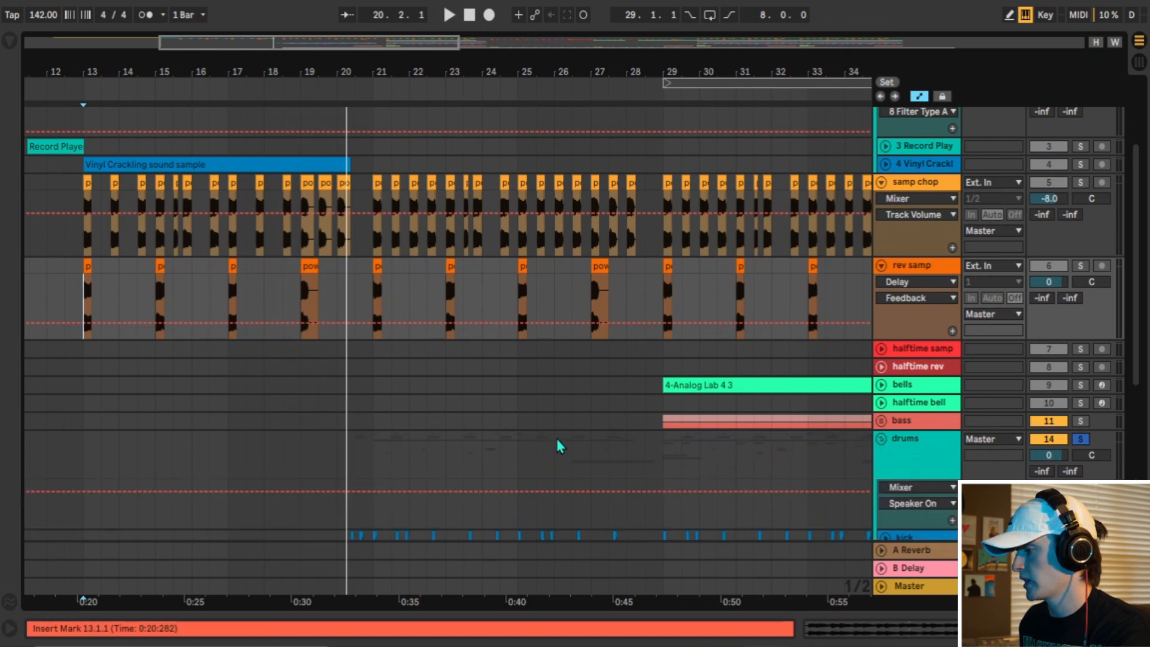
scroll(497, 436, down, 4)
click(341, 311)
key(space)
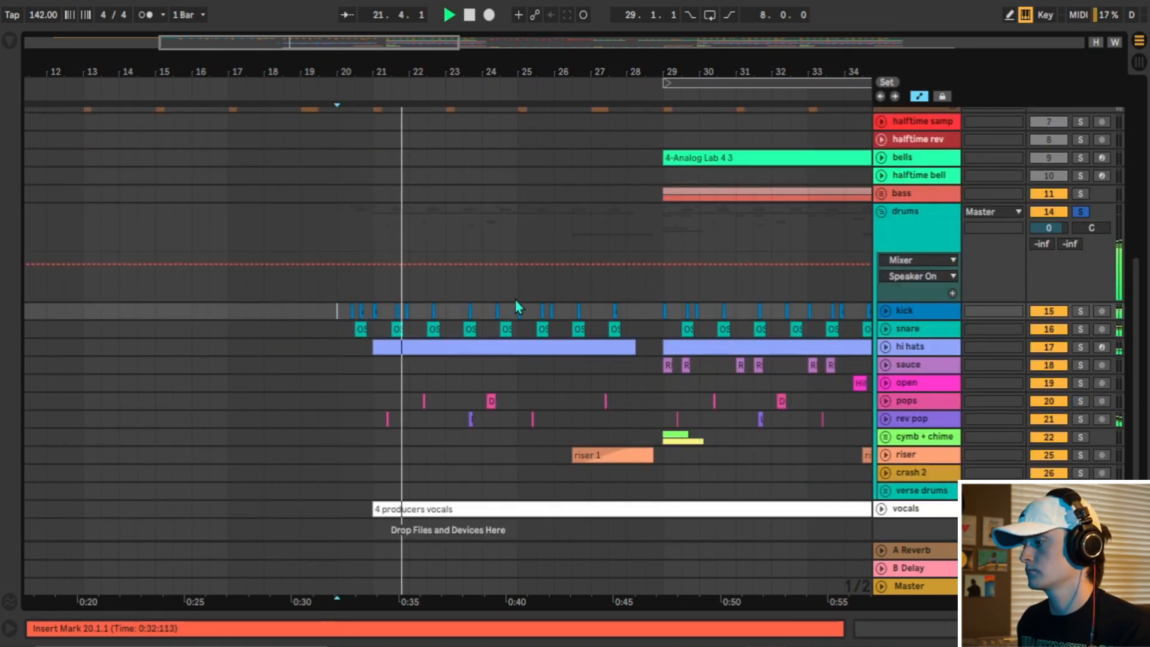
Show the hi hats' Track Volume automation, select the drums from bar 29 to 37 and play that section.
click(886, 347)
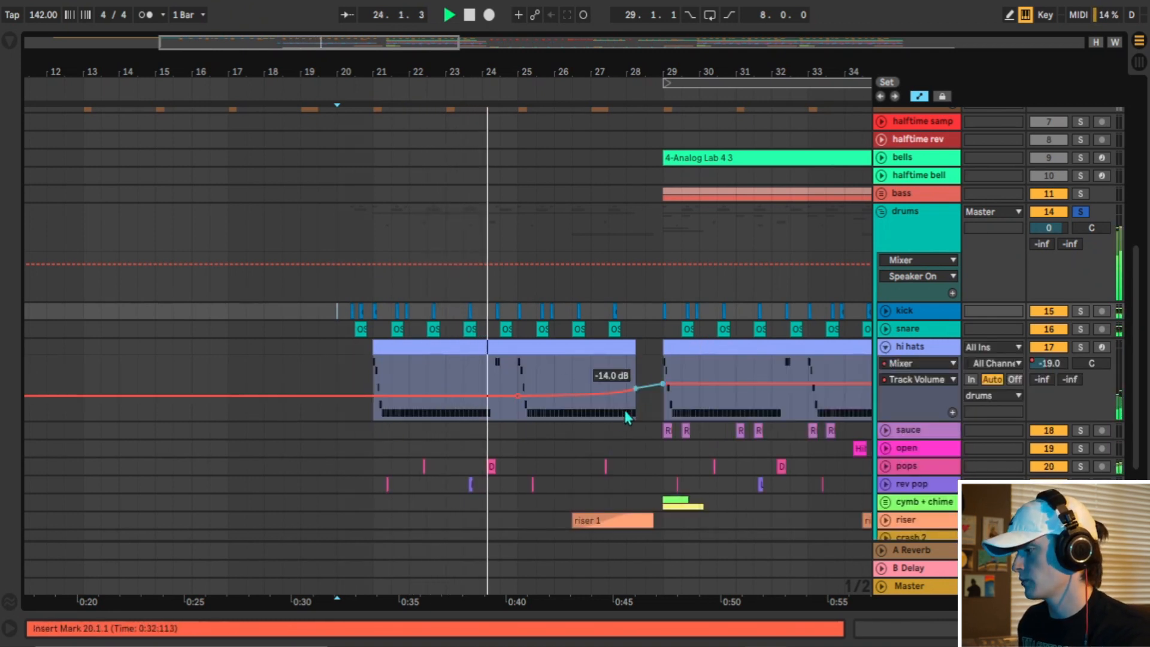
drag(696, 72, 497, 72)
drag(466, 232, 758, 228)
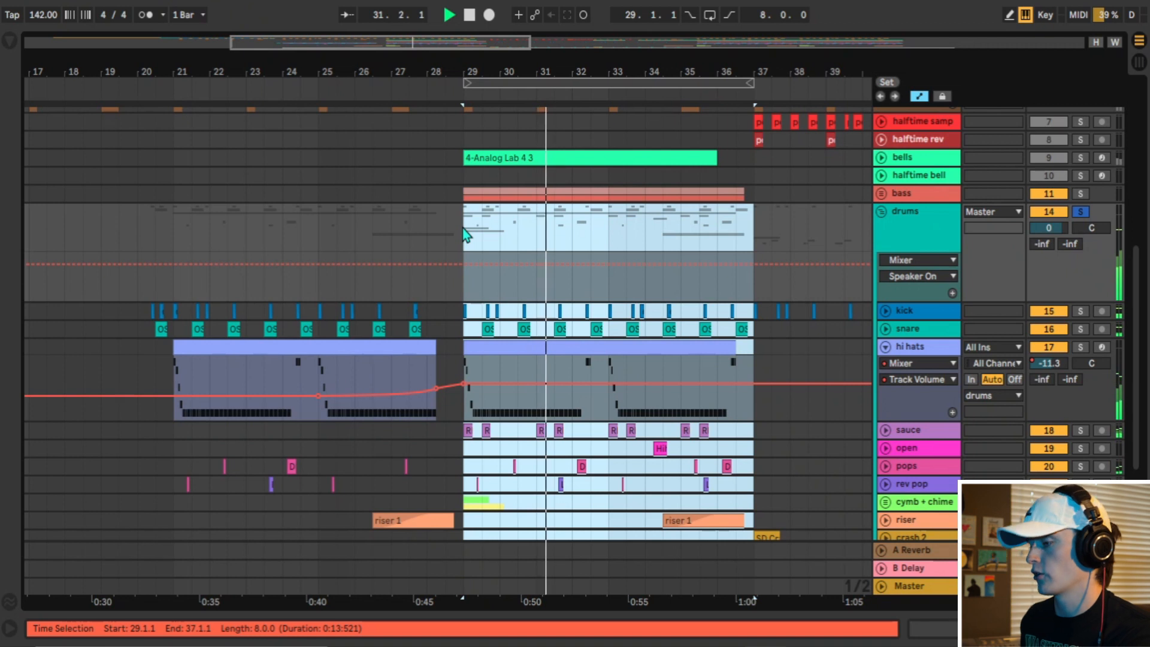
key(space)
Solo the bells track and select its 4-Analog Lab 4 3 clip at bar 29.
click(1080, 157)
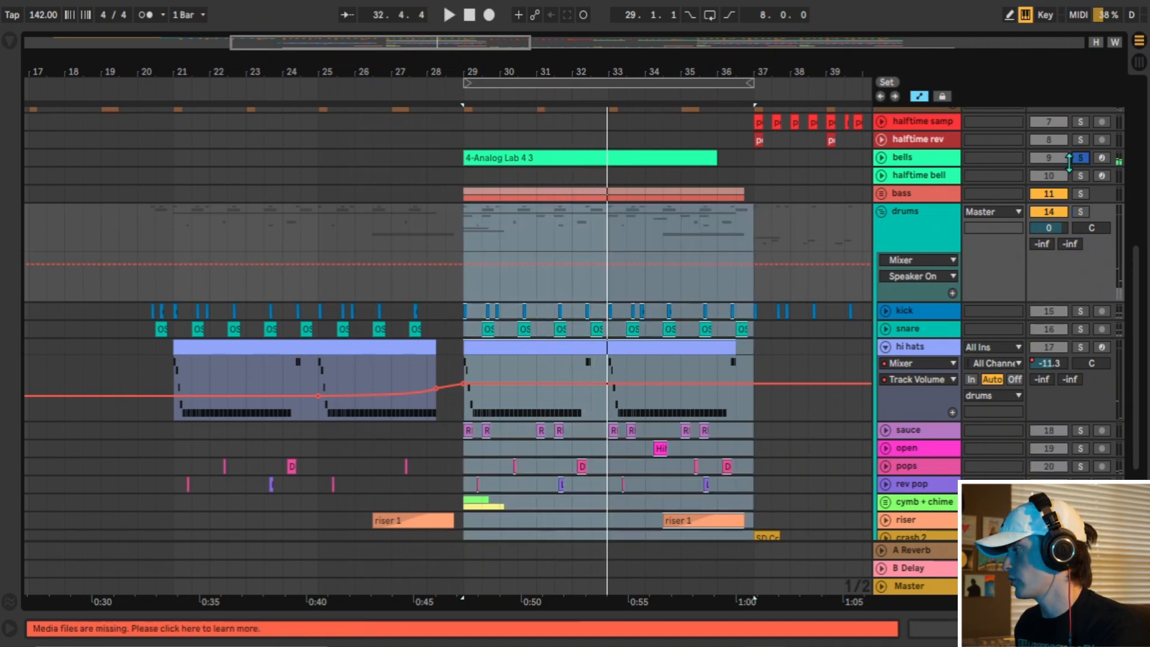
click(680, 162)
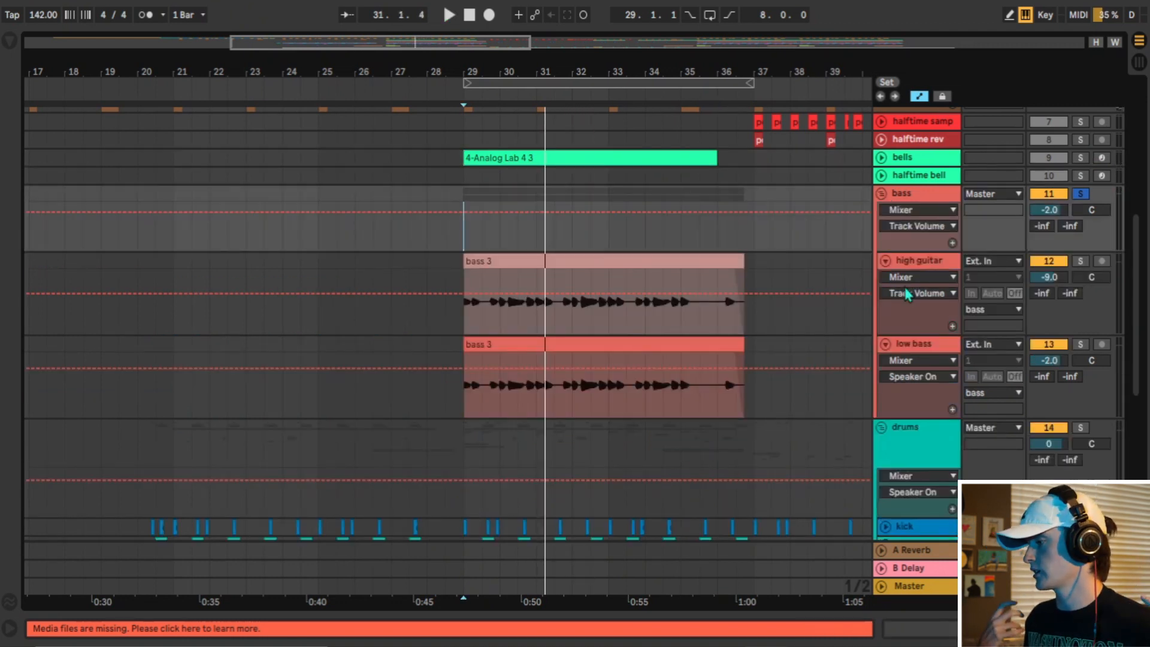
Play the soloed bass group from bar 29, and clear its solo during playback to bring back the full mix.
key(space)
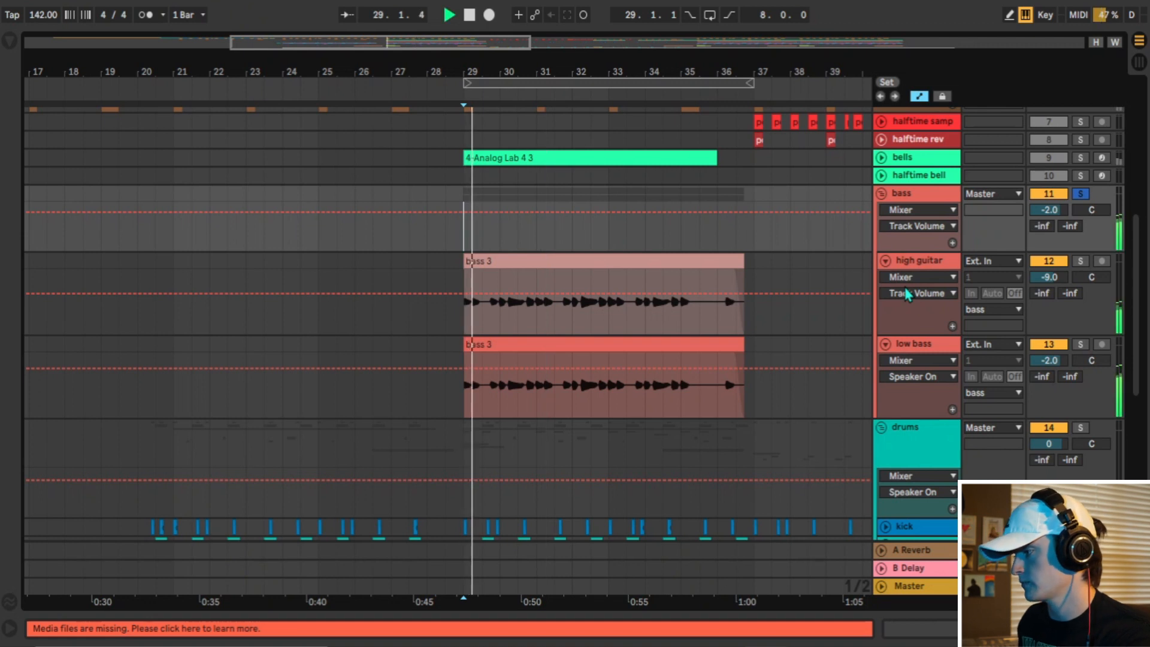
click(1081, 193)
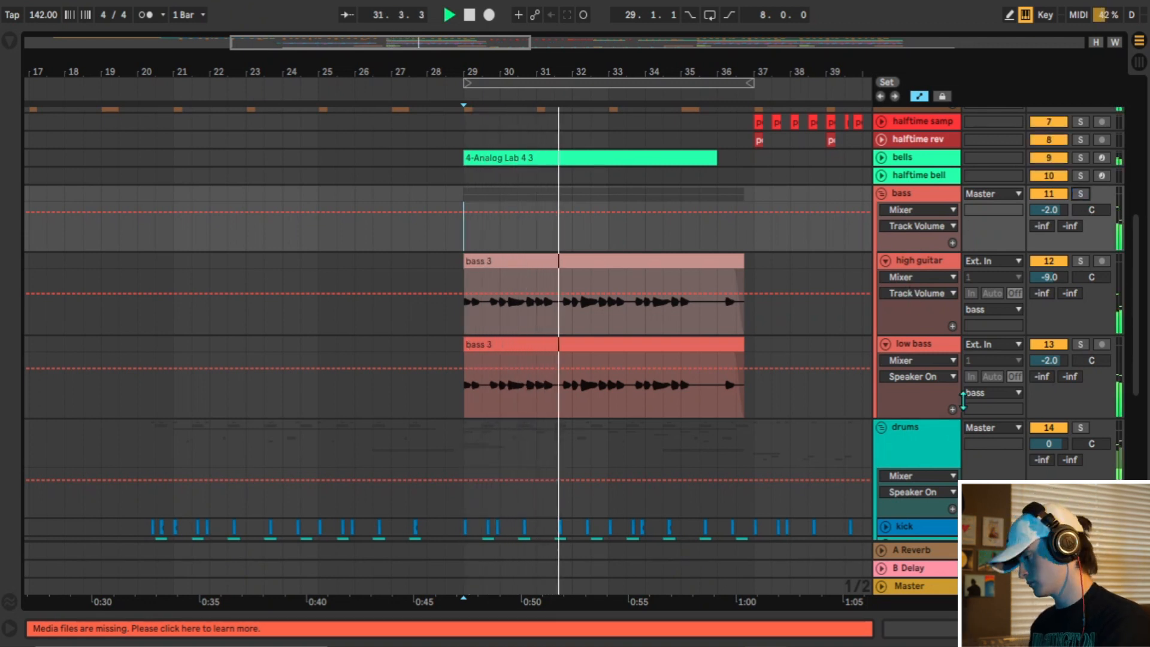
scroll(840, 331, down, 5)
scroll(842, 322, up, 4)
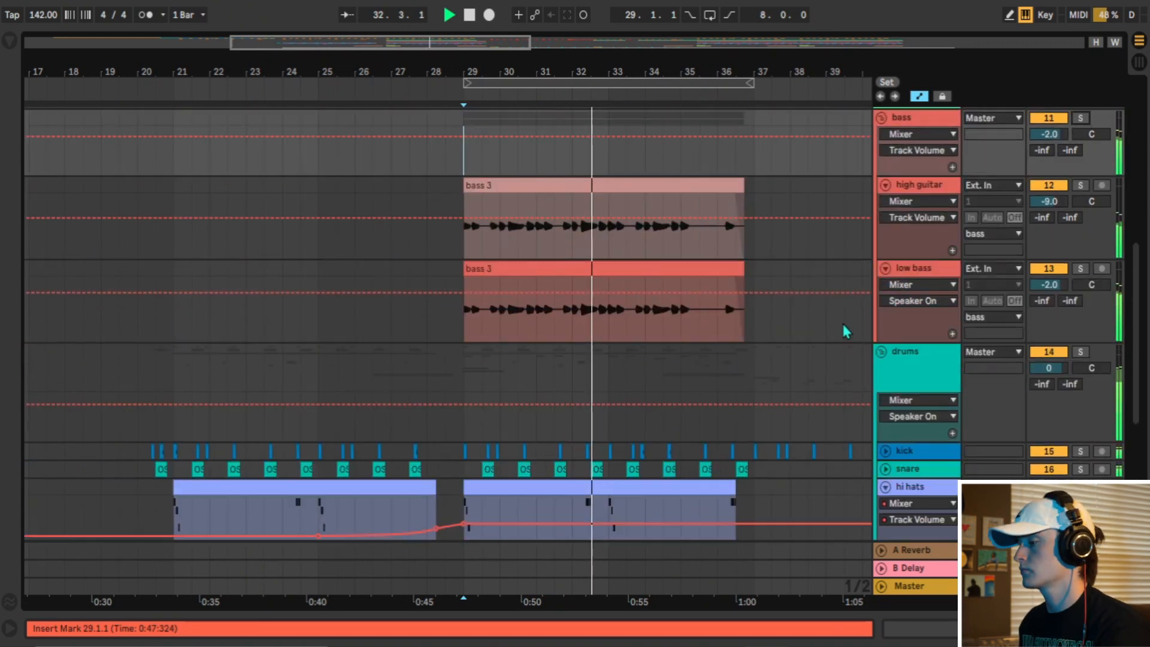
Fold the bass and drums groups in the arrangement.
scroll(893, 236, up, 3)
click(881, 231)
click(881, 250)
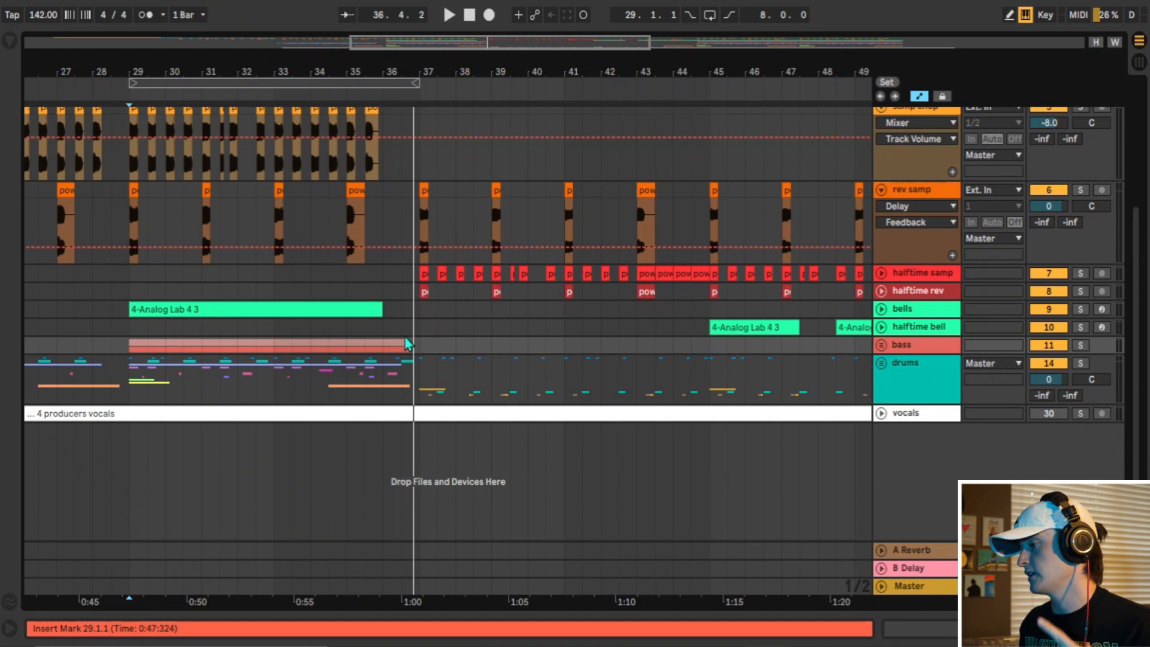
Select the empty stretch from bar 37 to 45 on the bells track, and the samp chop clips from bar 29 to 37.
drag(418, 315, 709, 318)
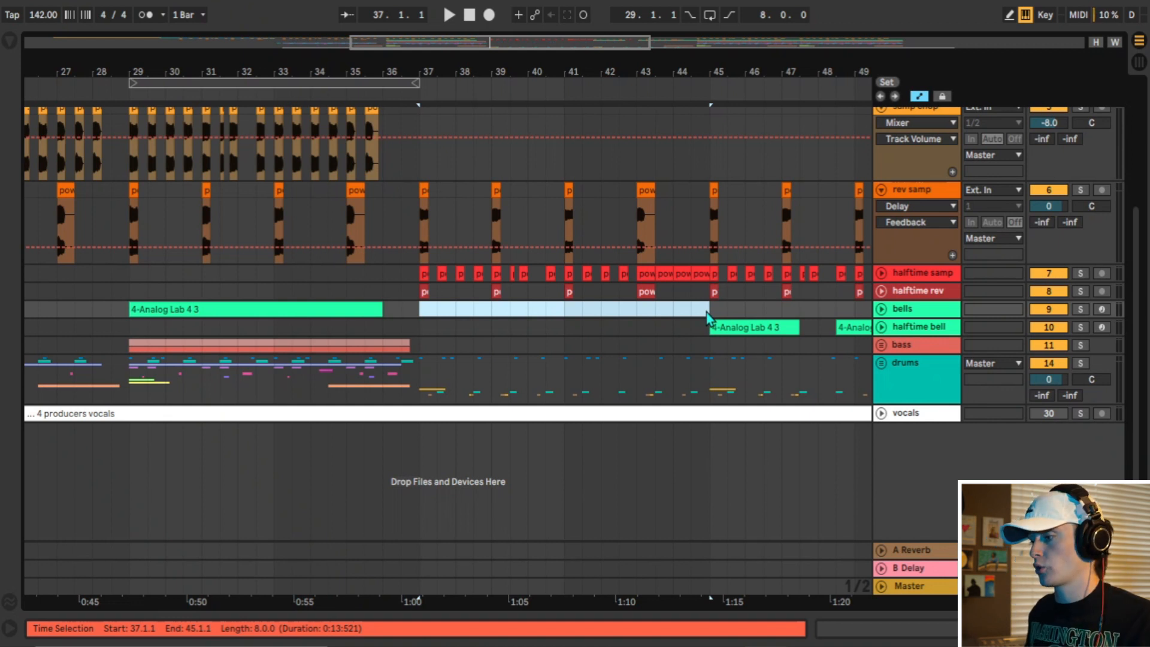
scroll(425, 300, up, 4)
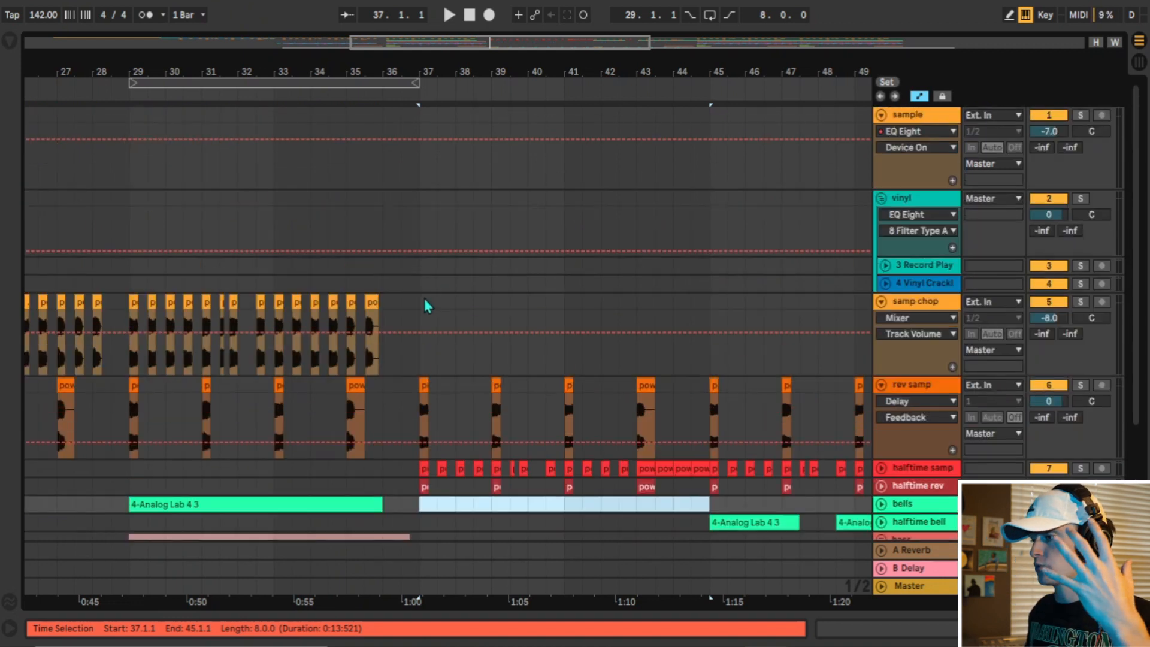
drag(135, 308, 421, 310)
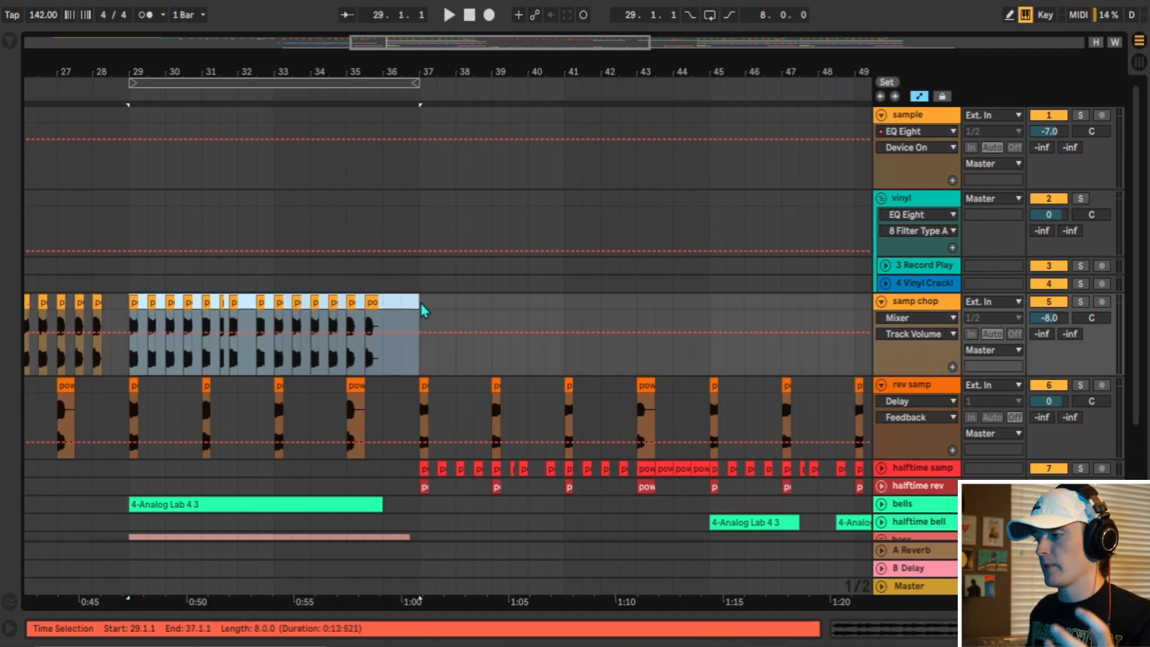
scroll(494, 422, down, 3)
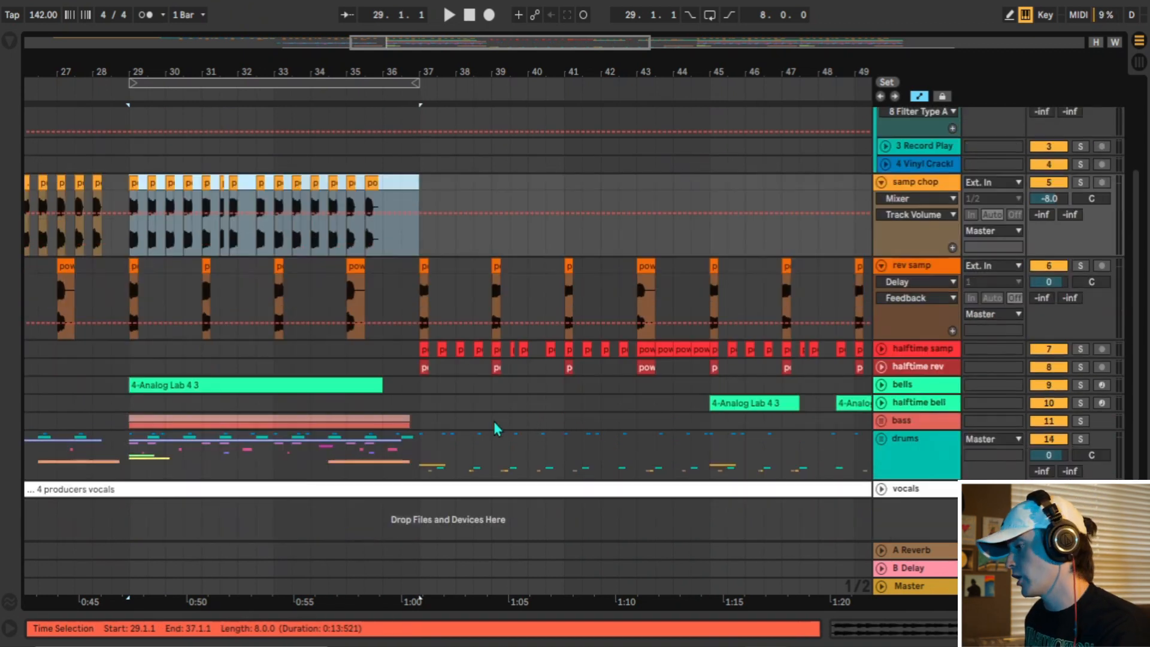
Play halftime samp soloed from bar 37, and clear the solo to follow the full arrangement through bar 44.
click(1080, 349)
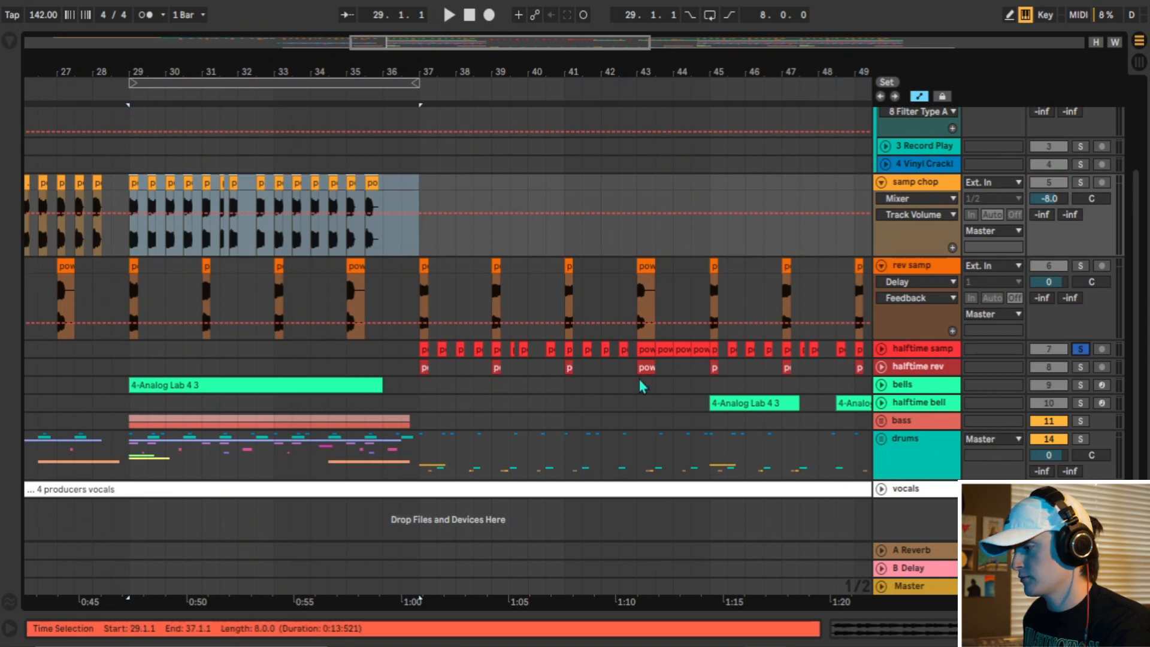
click(419, 355)
key(space)
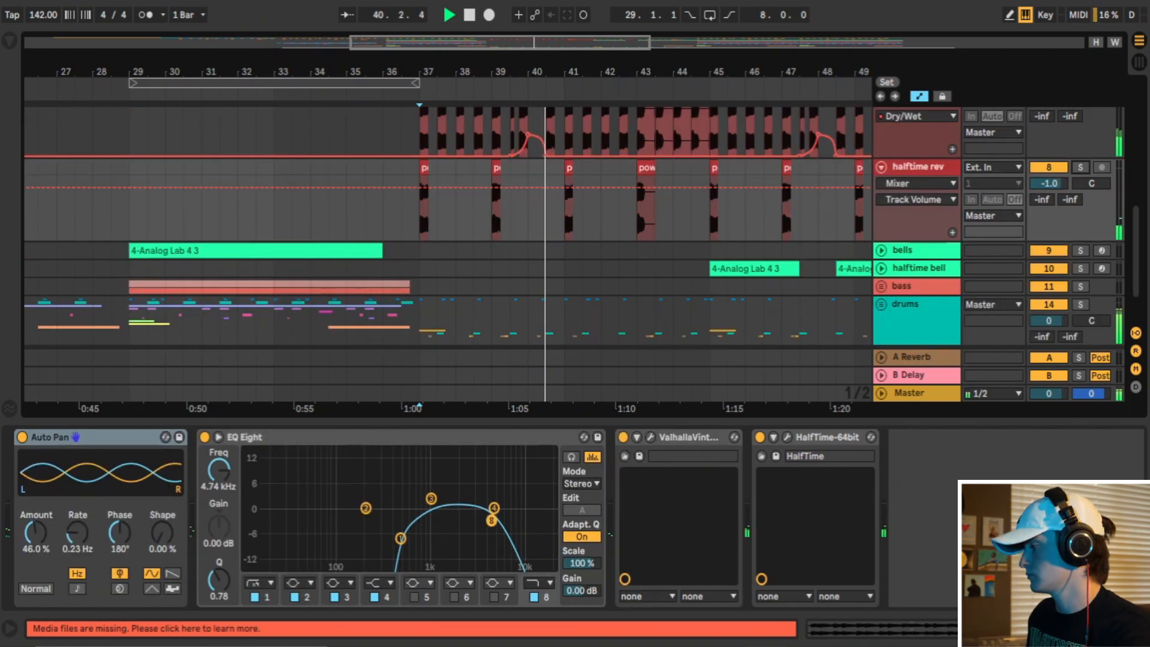
click(1137, 629)
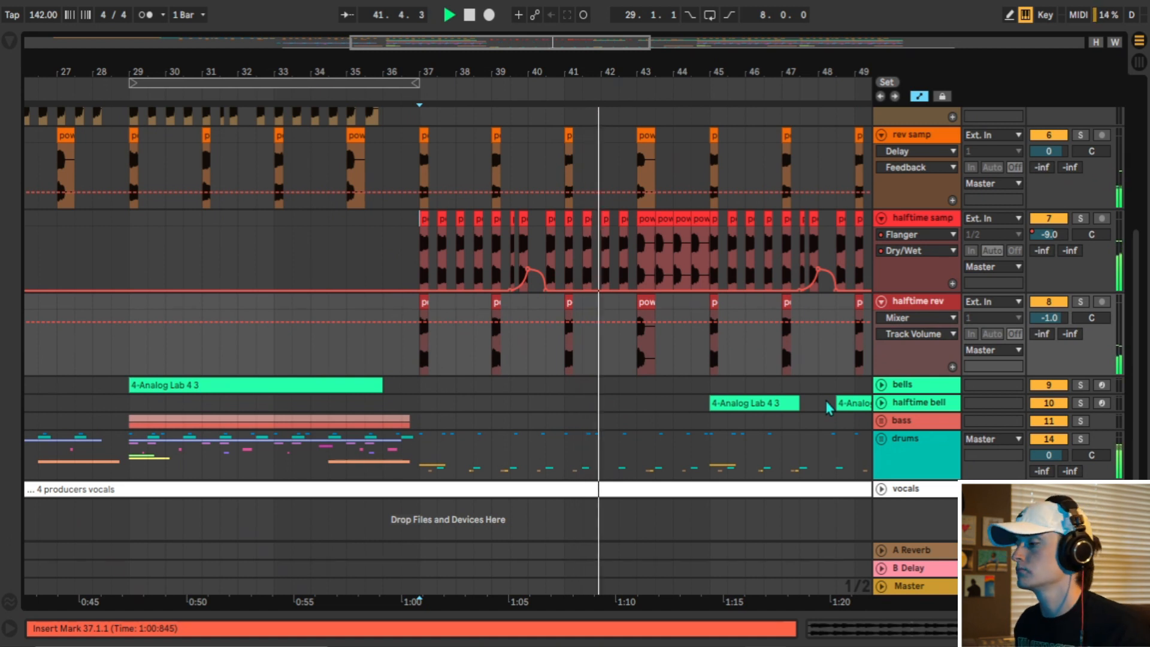
drag(599, 75, 595, 68)
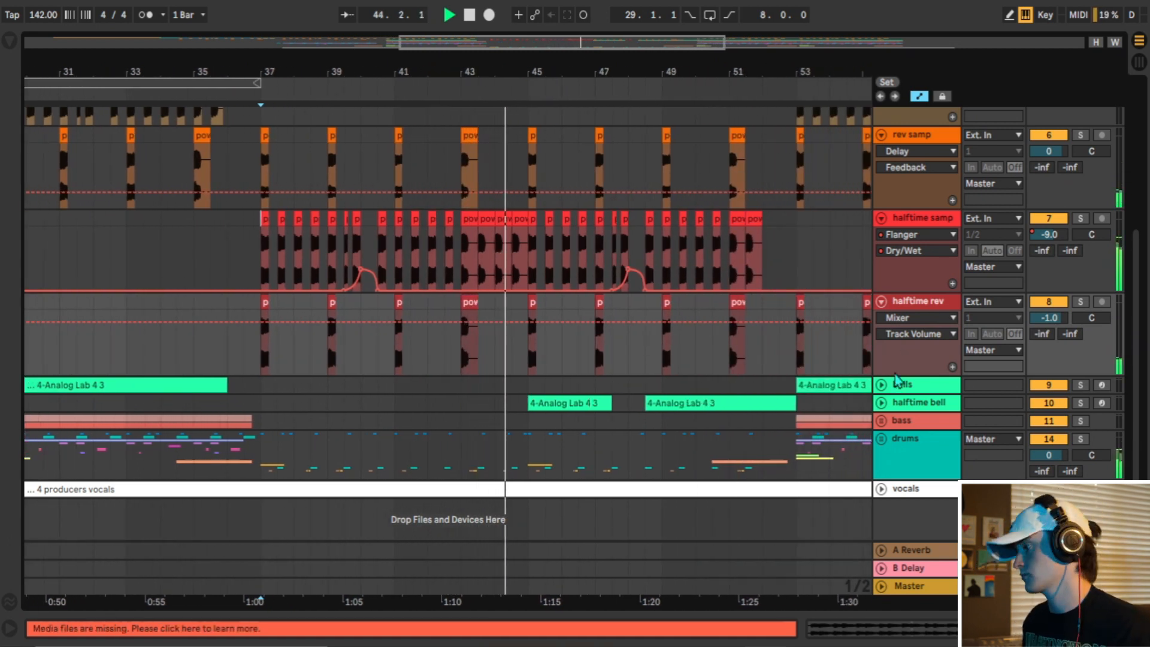